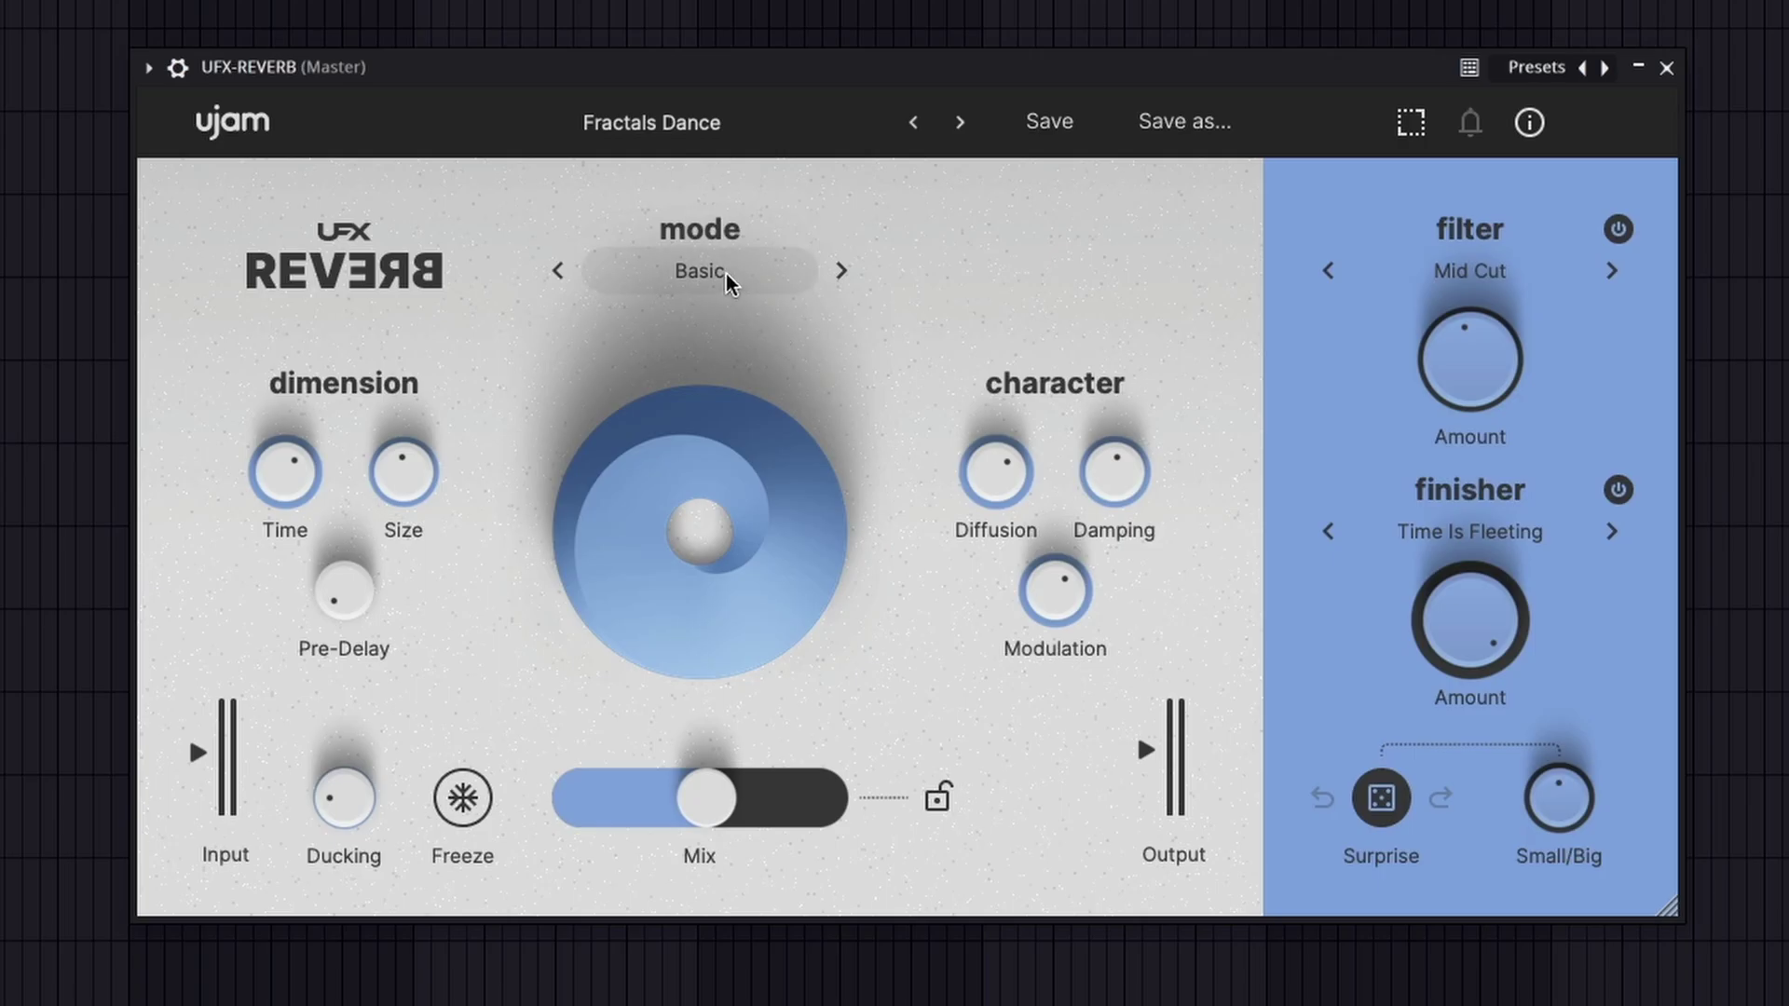
# Step: Look through the reverb modes and the factory preset categories, including Creative, Guitar, Mixes and Vocals
pyautogui.click(729, 280)
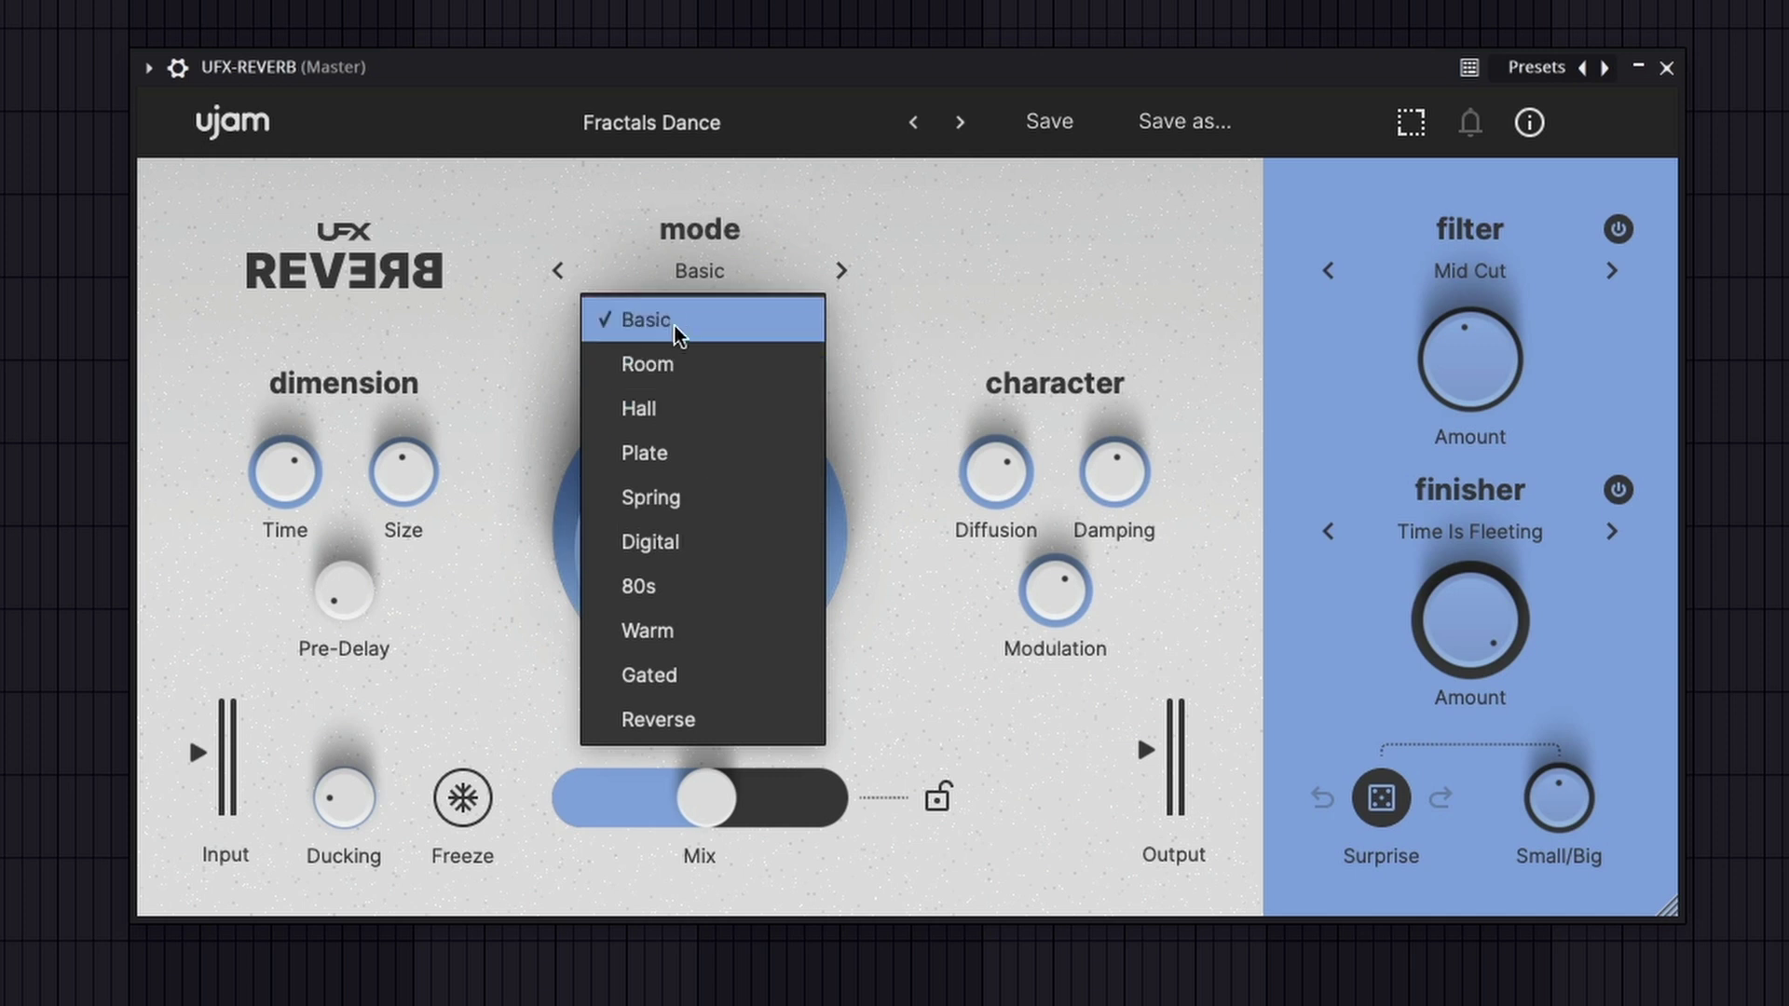
pyautogui.click(690, 272)
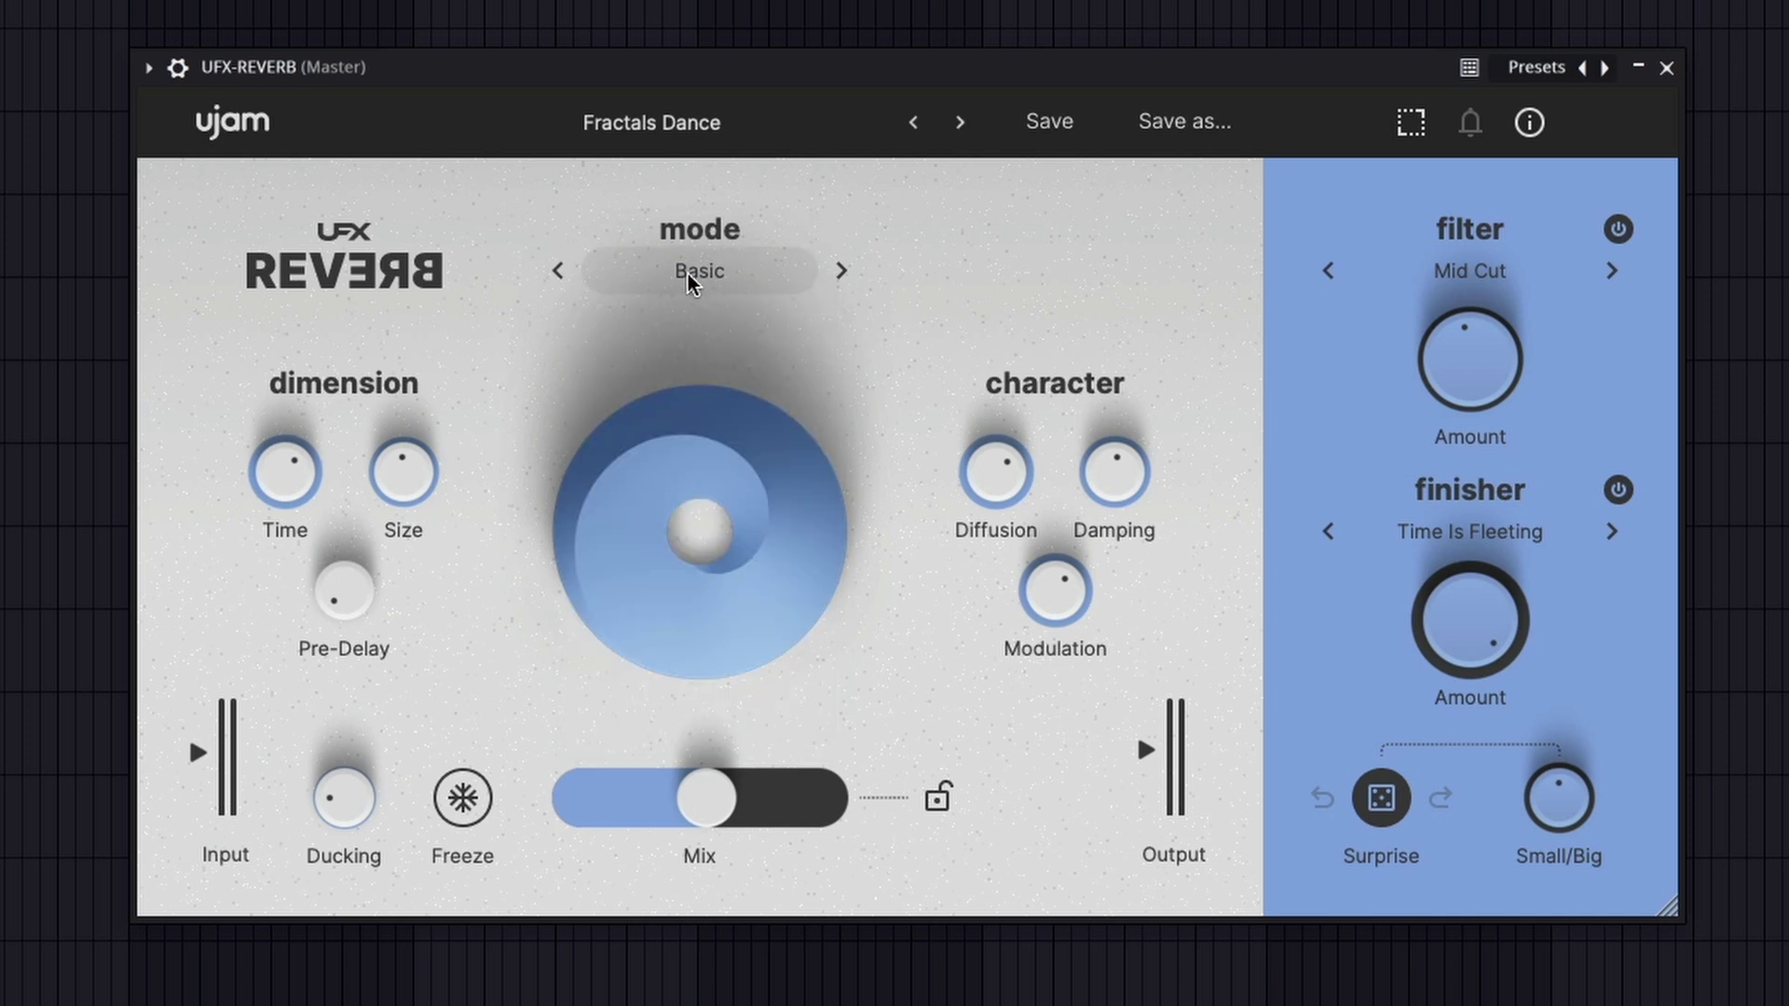
pyautogui.click(703, 128)
pyautogui.moveTo(712, 168)
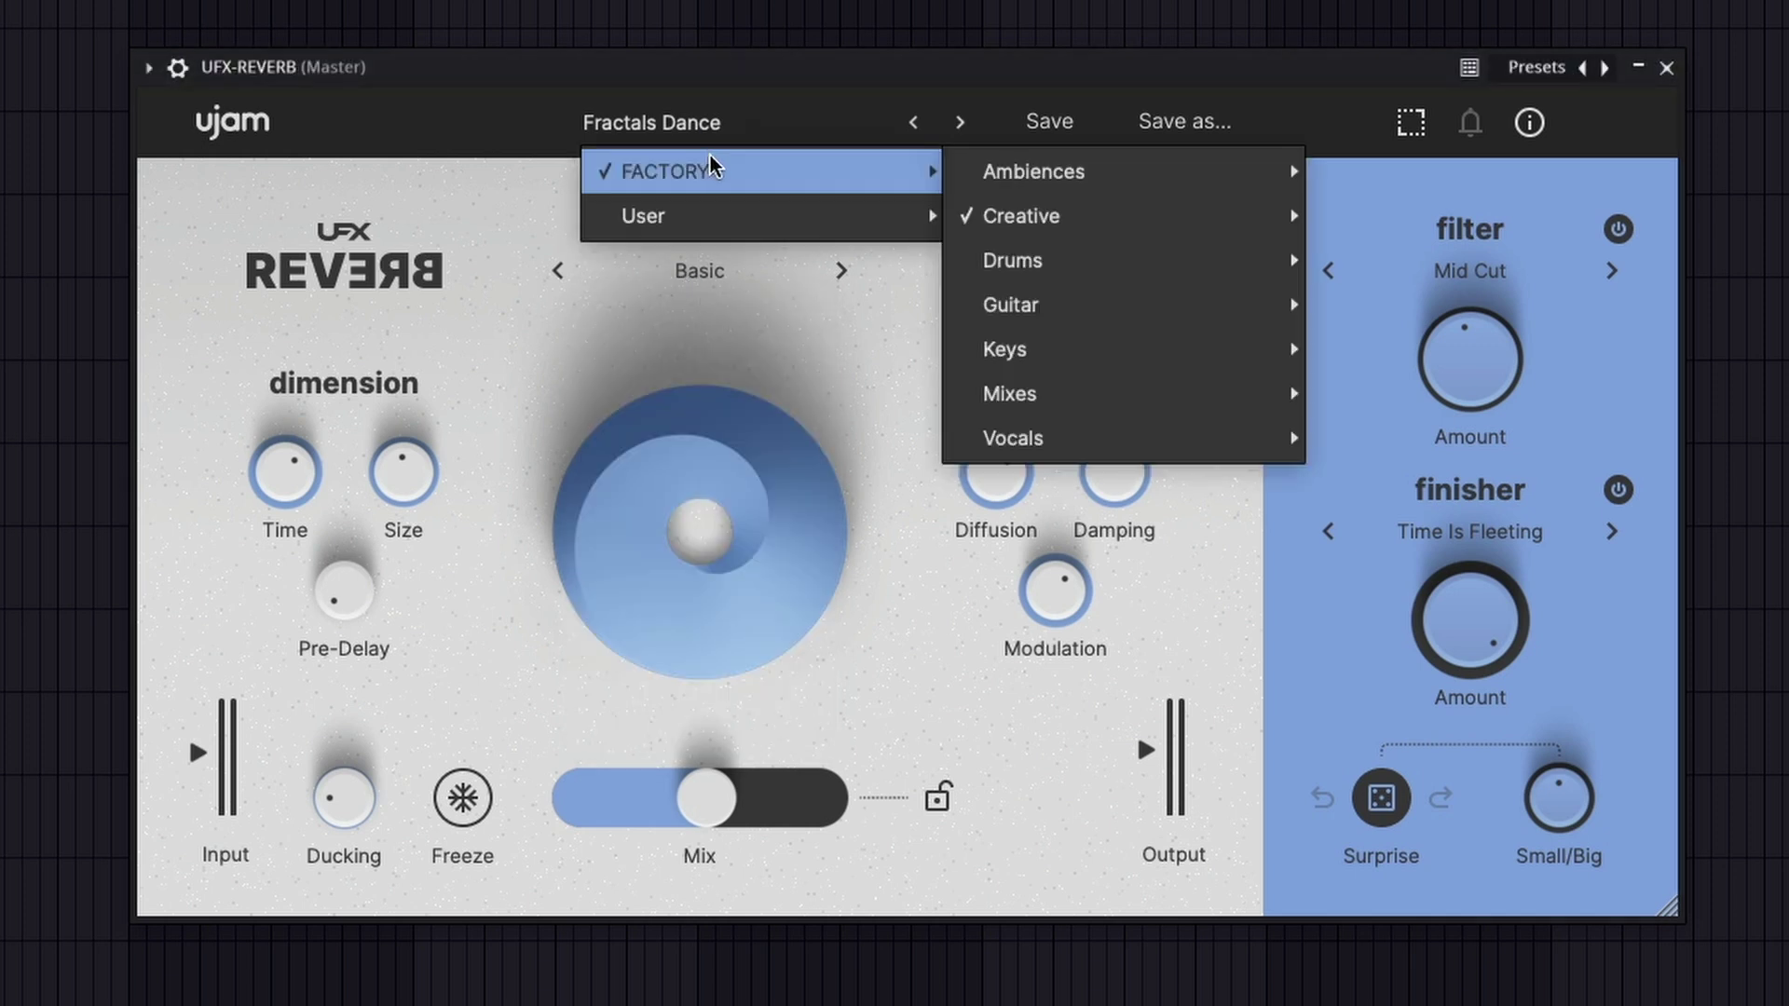
pyautogui.moveTo(1025, 175)
pyautogui.moveTo(1086, 214)
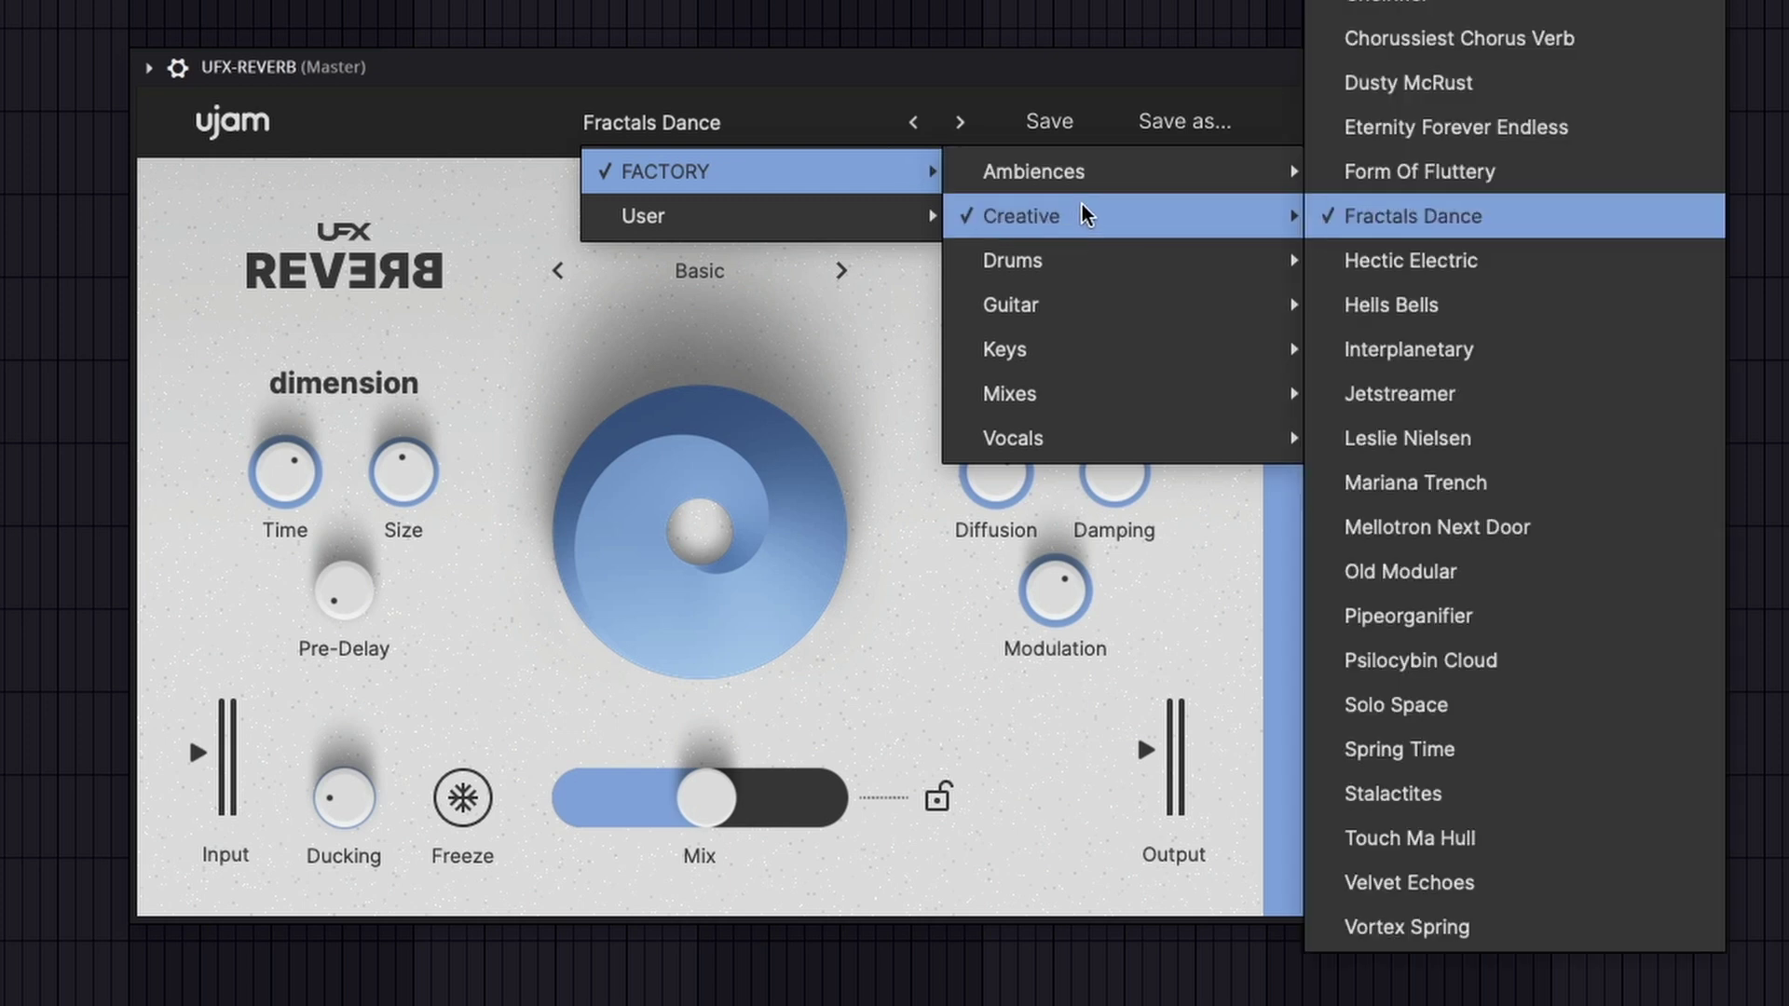
pyautogui.moveTo(1096, 262)
pyautogui.moveTo(1092, 303)
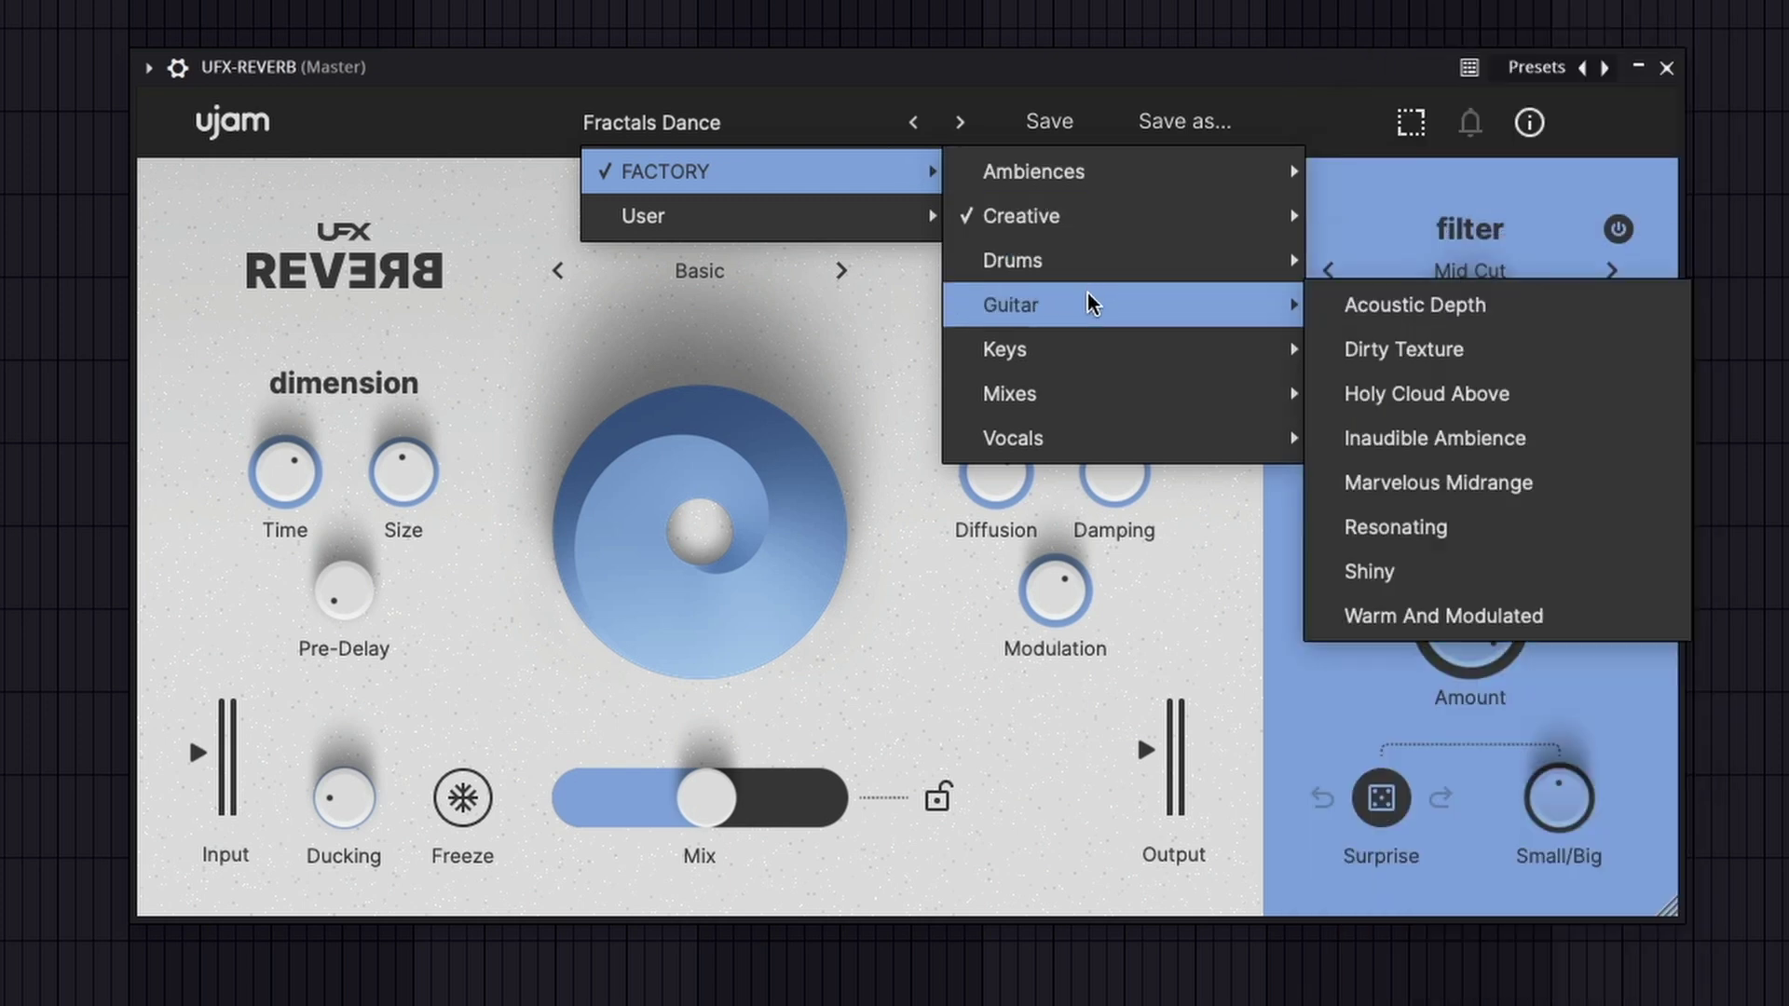
pyautogui.moveTo(1081, 351)
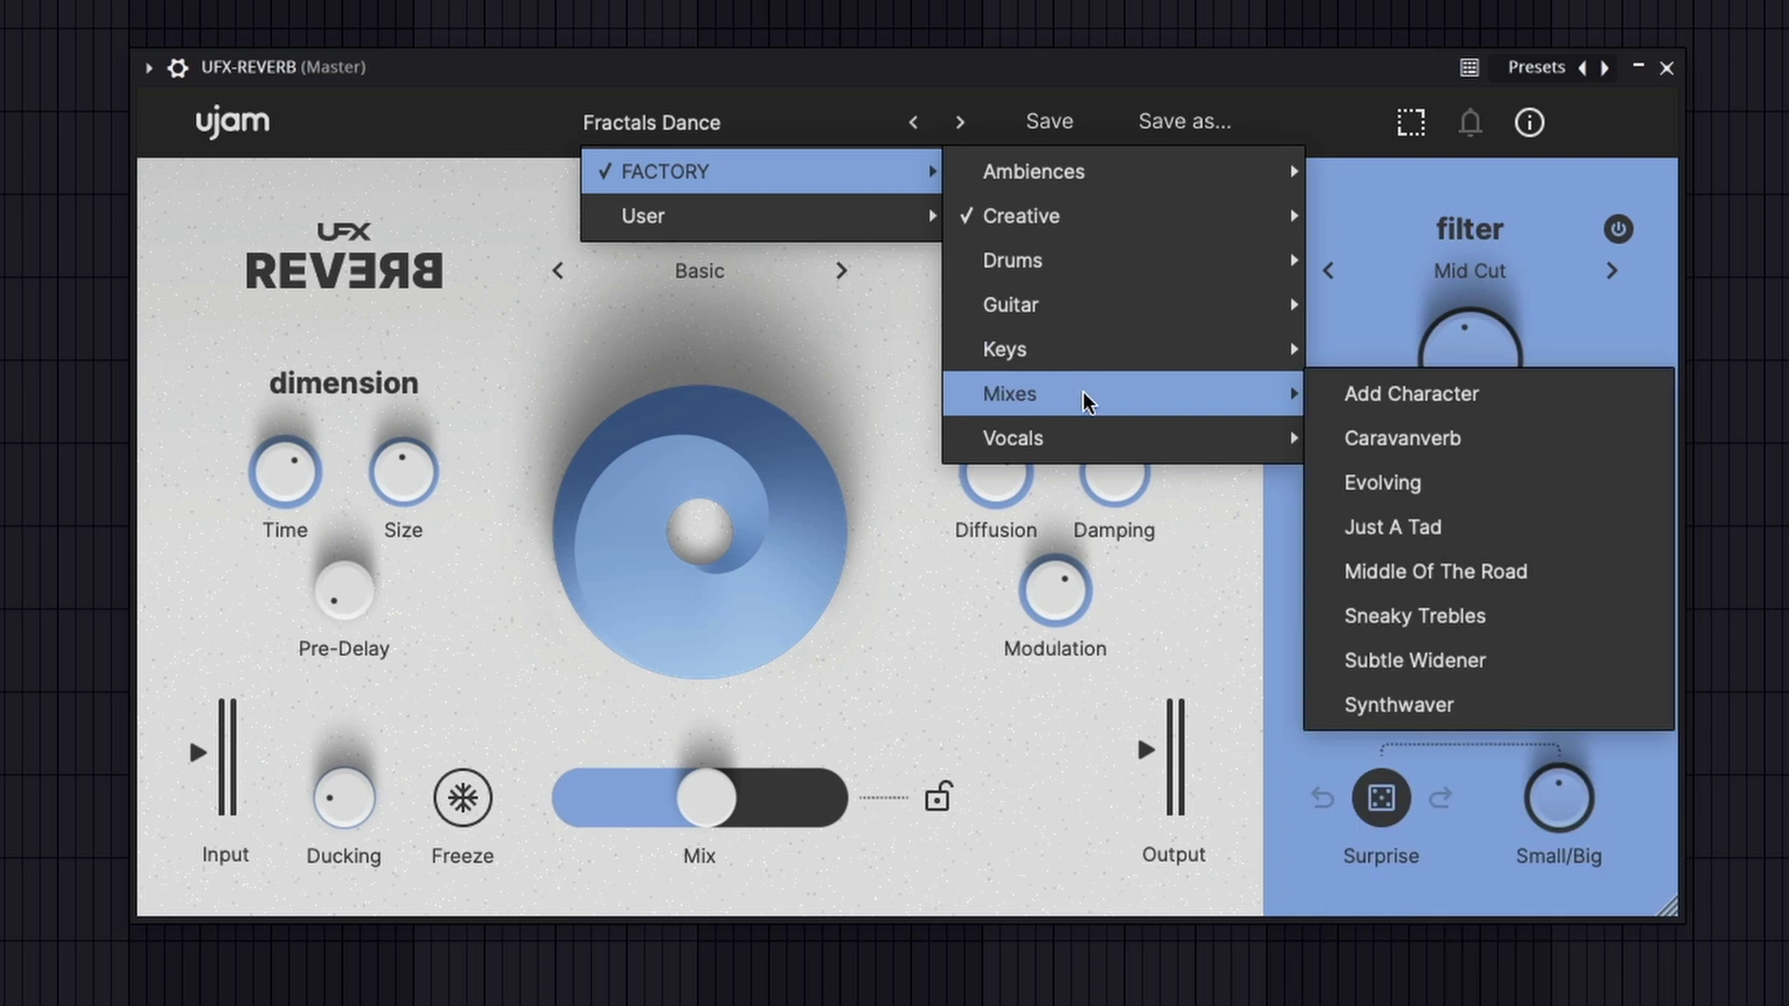
pyautogui.moveTo(1089, 442)
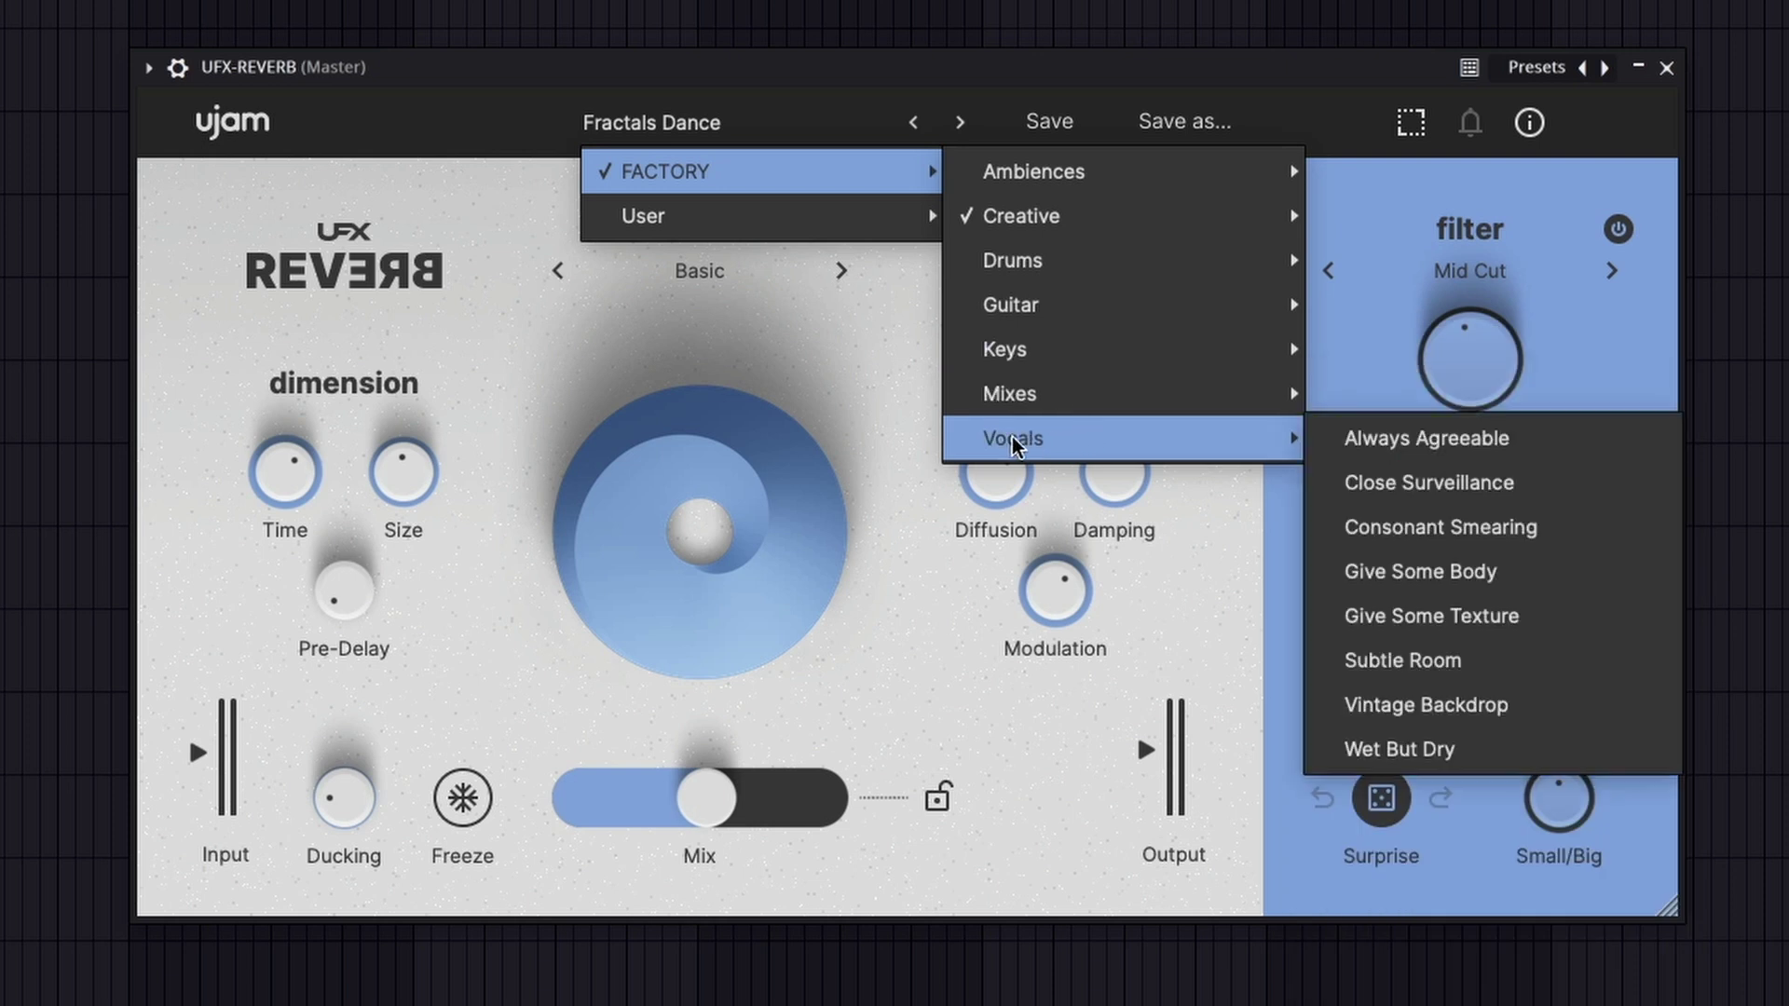
pyautogui.click(909, 431)
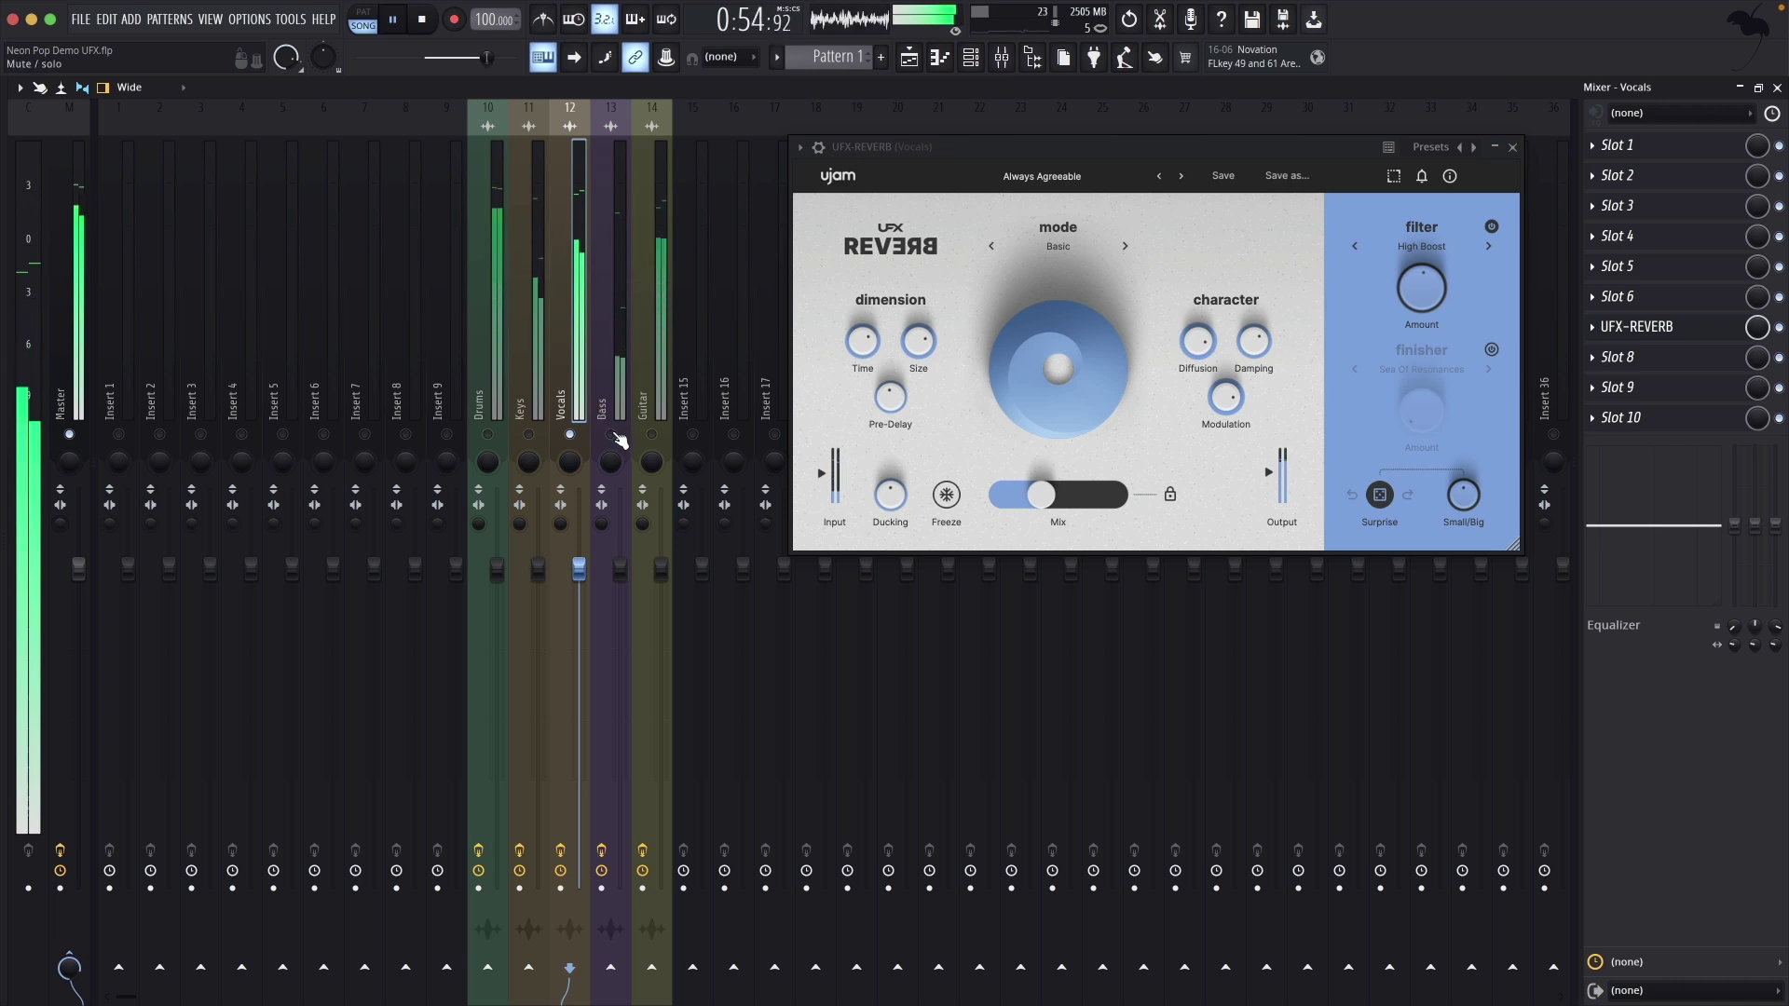
# Step: Unmute the Bass and Drums tracks and open the Drums track's UFX-REVERB below the vocal reverb window
pyautogui.click(615, 373)
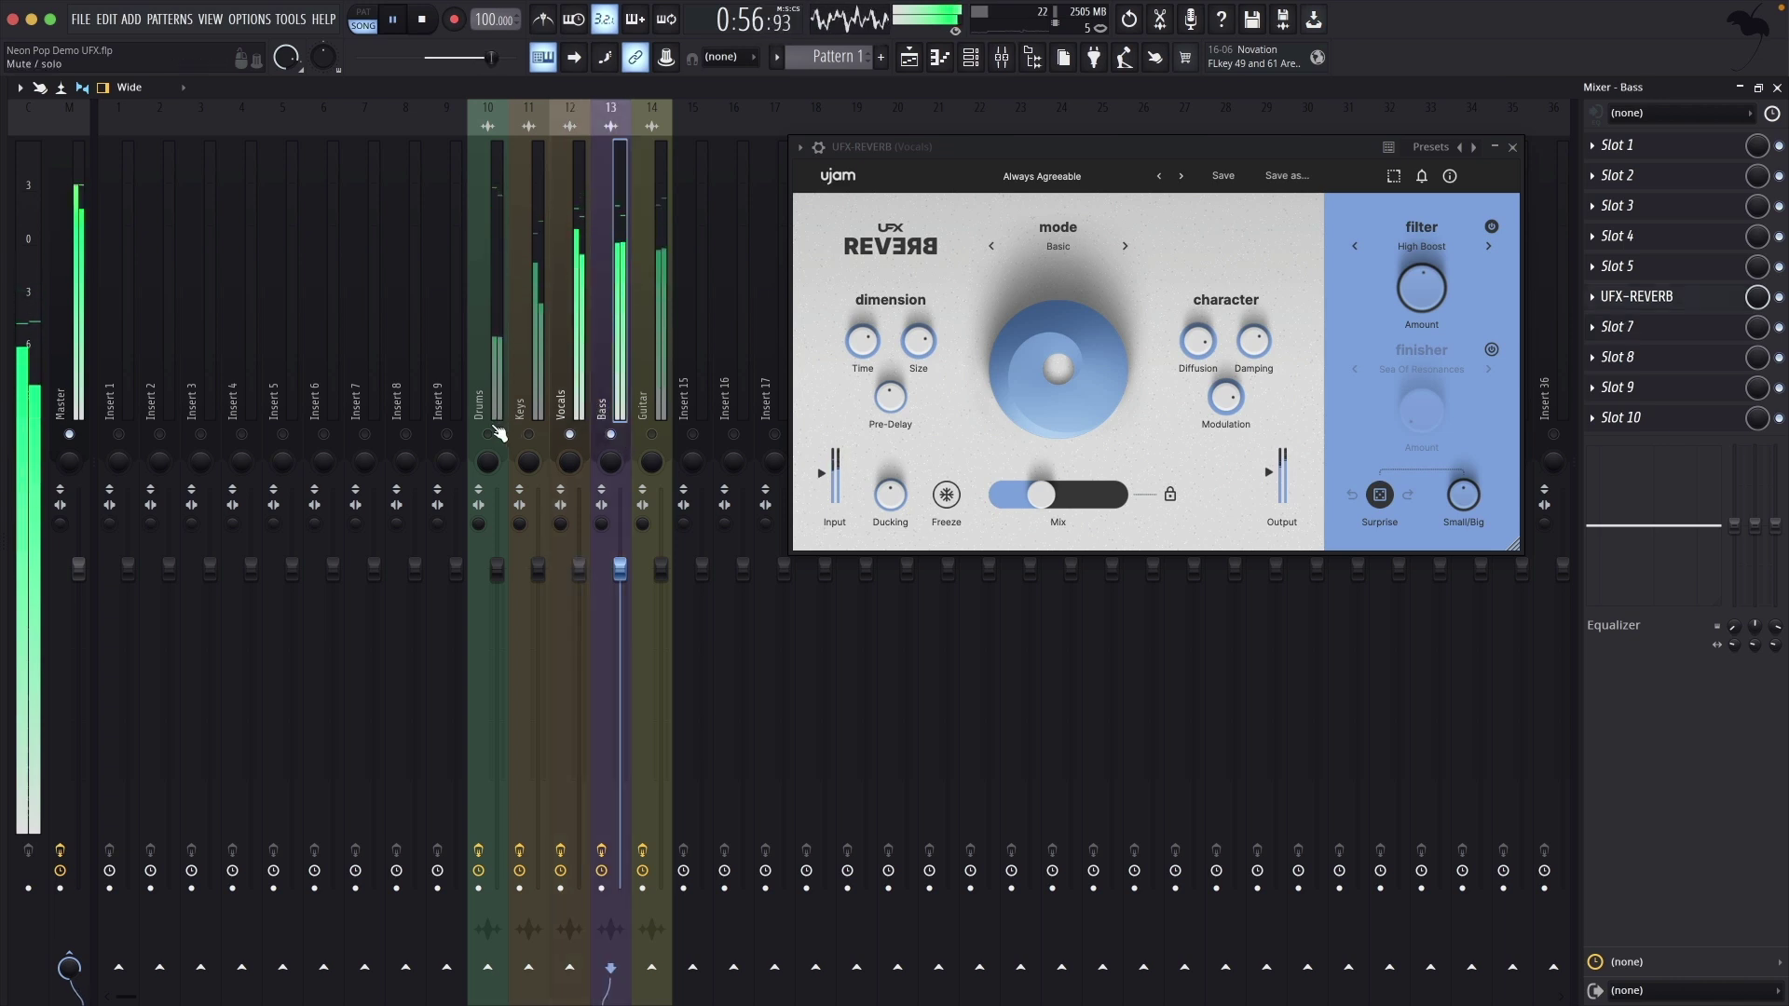
pyautogui.click(488, 373)
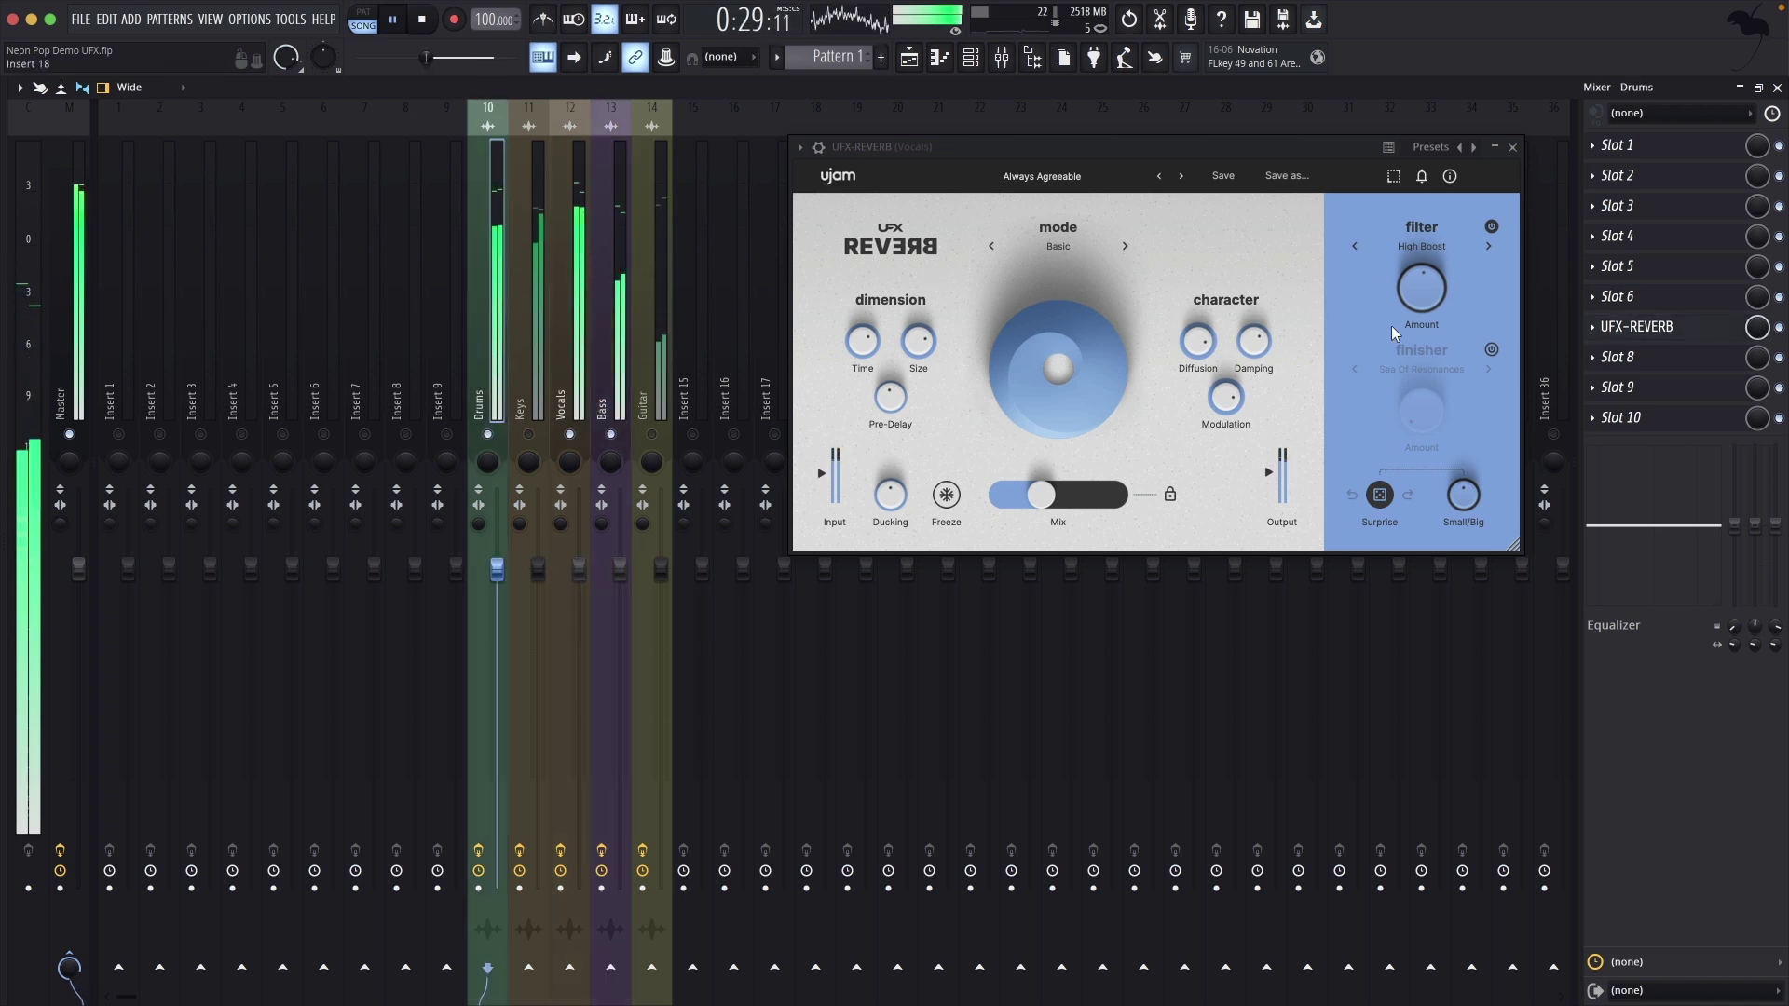
pyautogui.click(1637, 327)
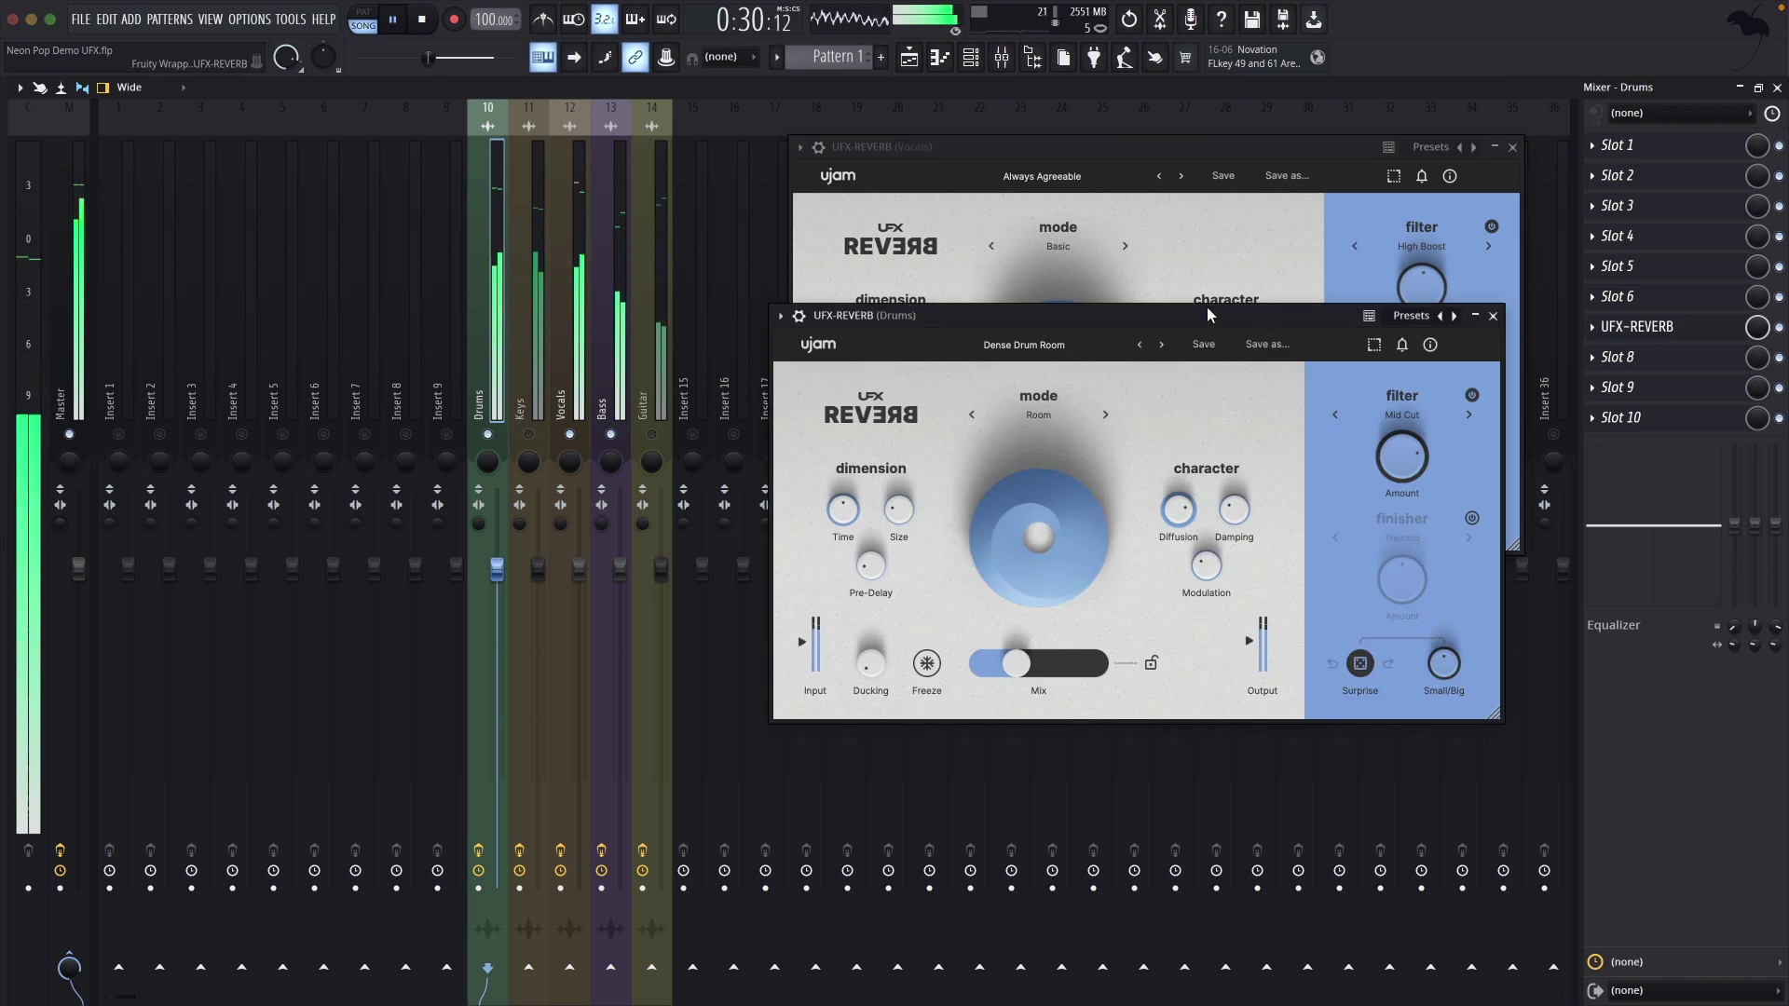
pyautogui.moveTo(1154, 346); pyautogui.dragTo(1149, 573)
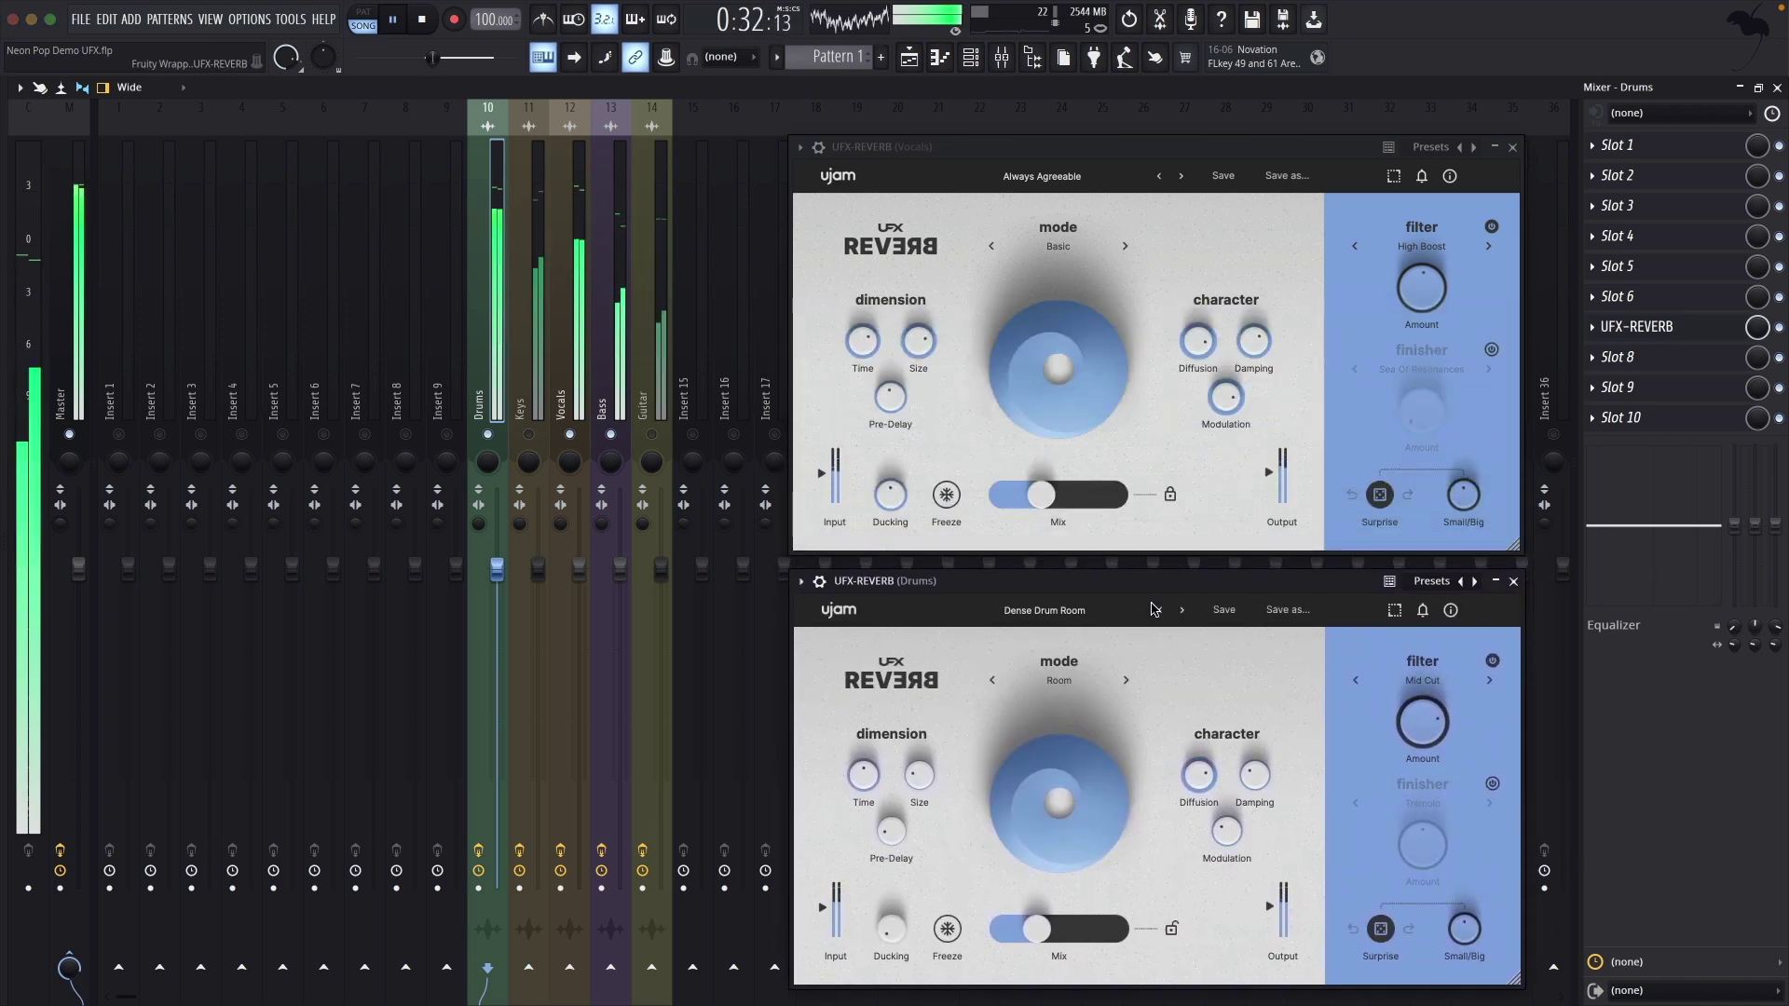
# Step: Look through the factory Drums presets in the Drums track's reverb and close that plugin window
pyautogui.click(1090, 601)
pyautogui.moveTo(1099, 622)
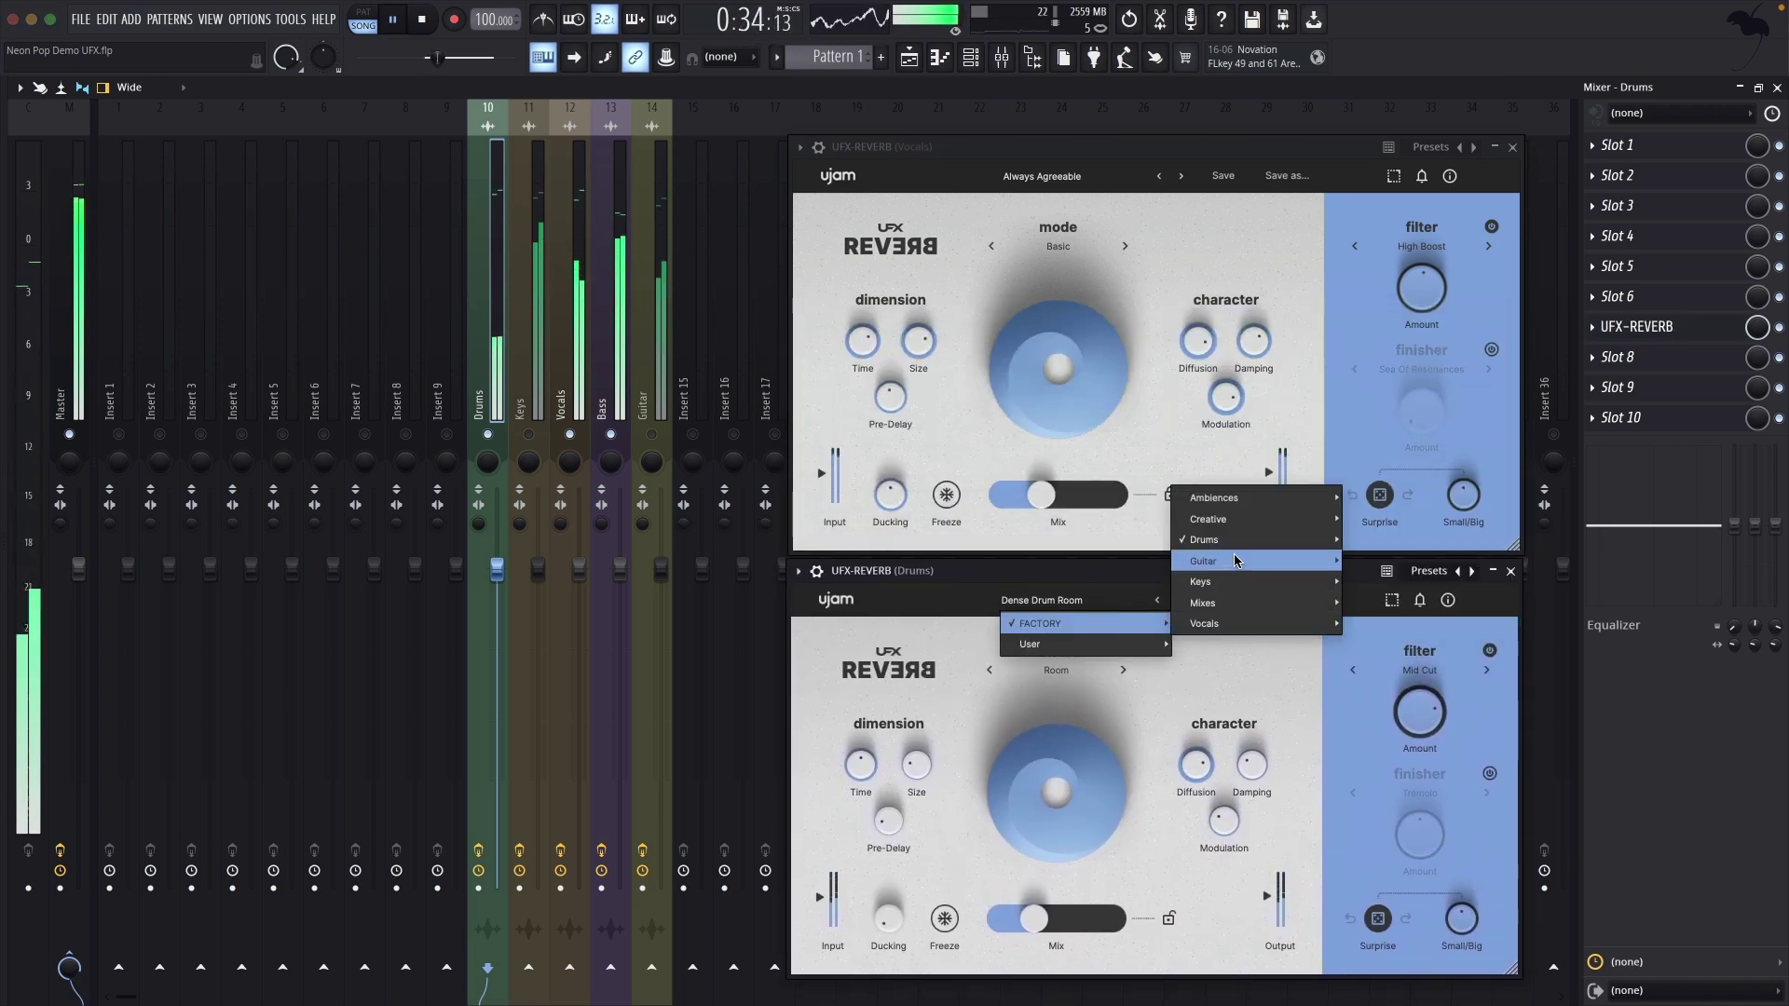
pyautogui.moveTo(1227, 544)
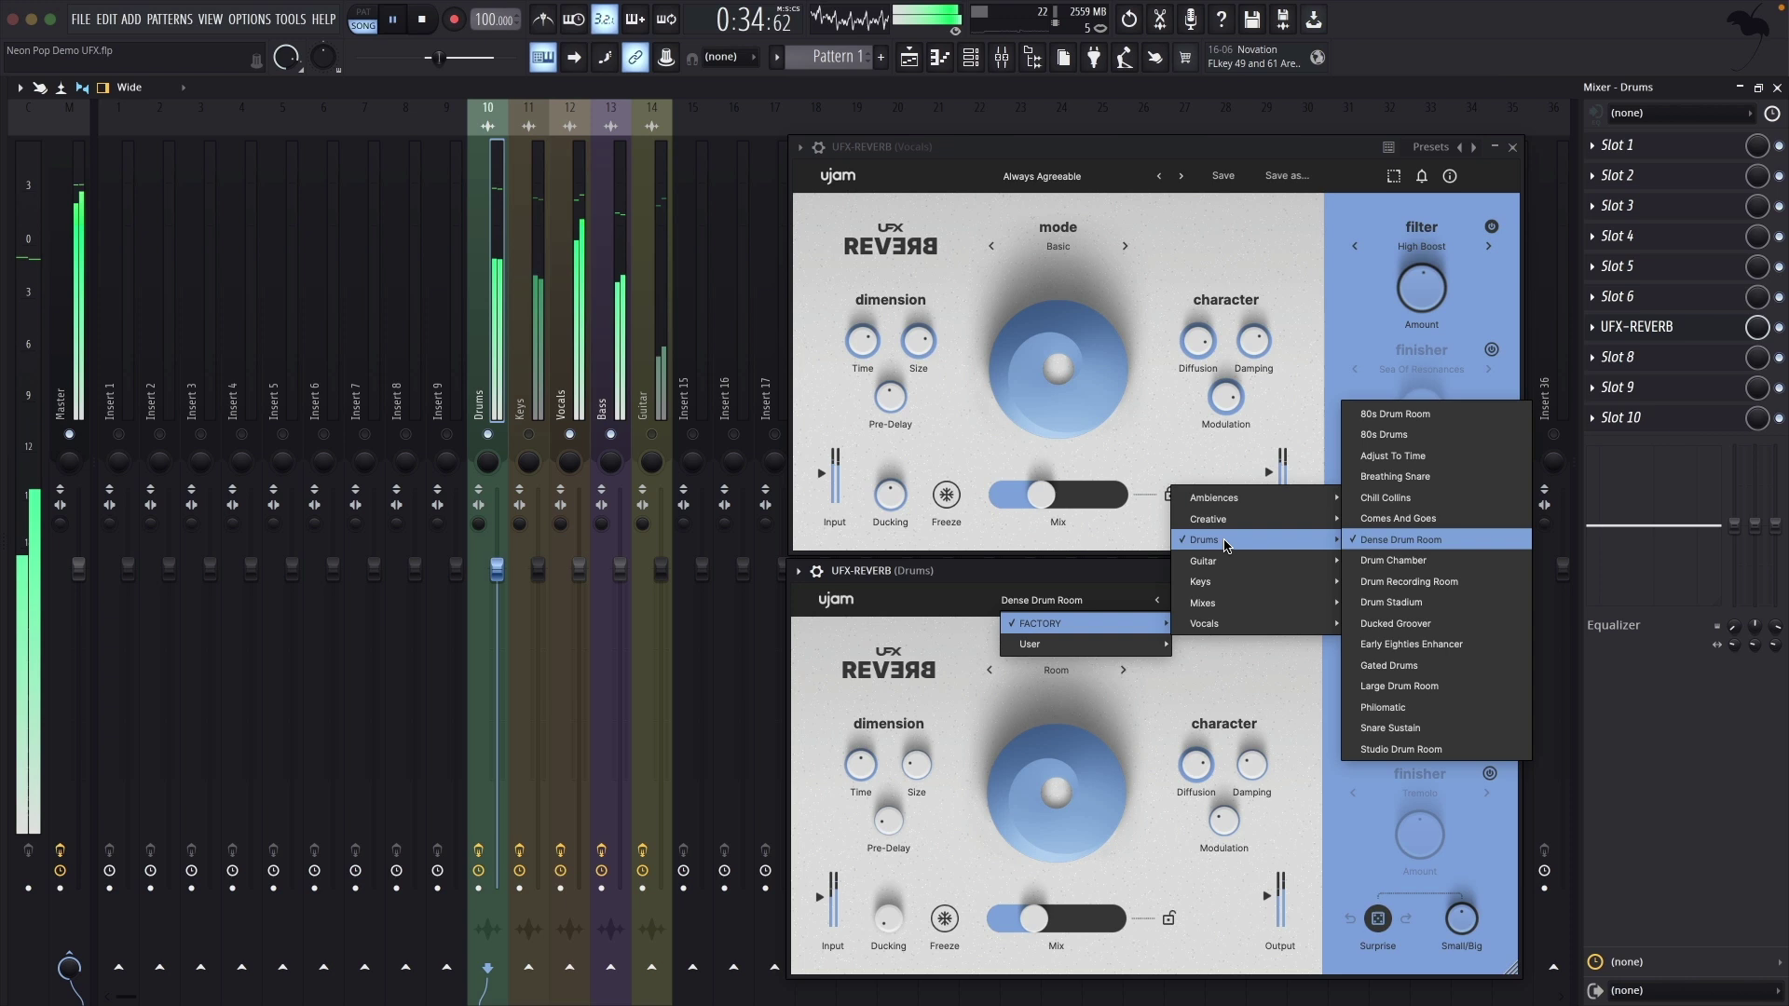
pyautogui.click(1248, 663)
pyautogui.click(1513, 571)
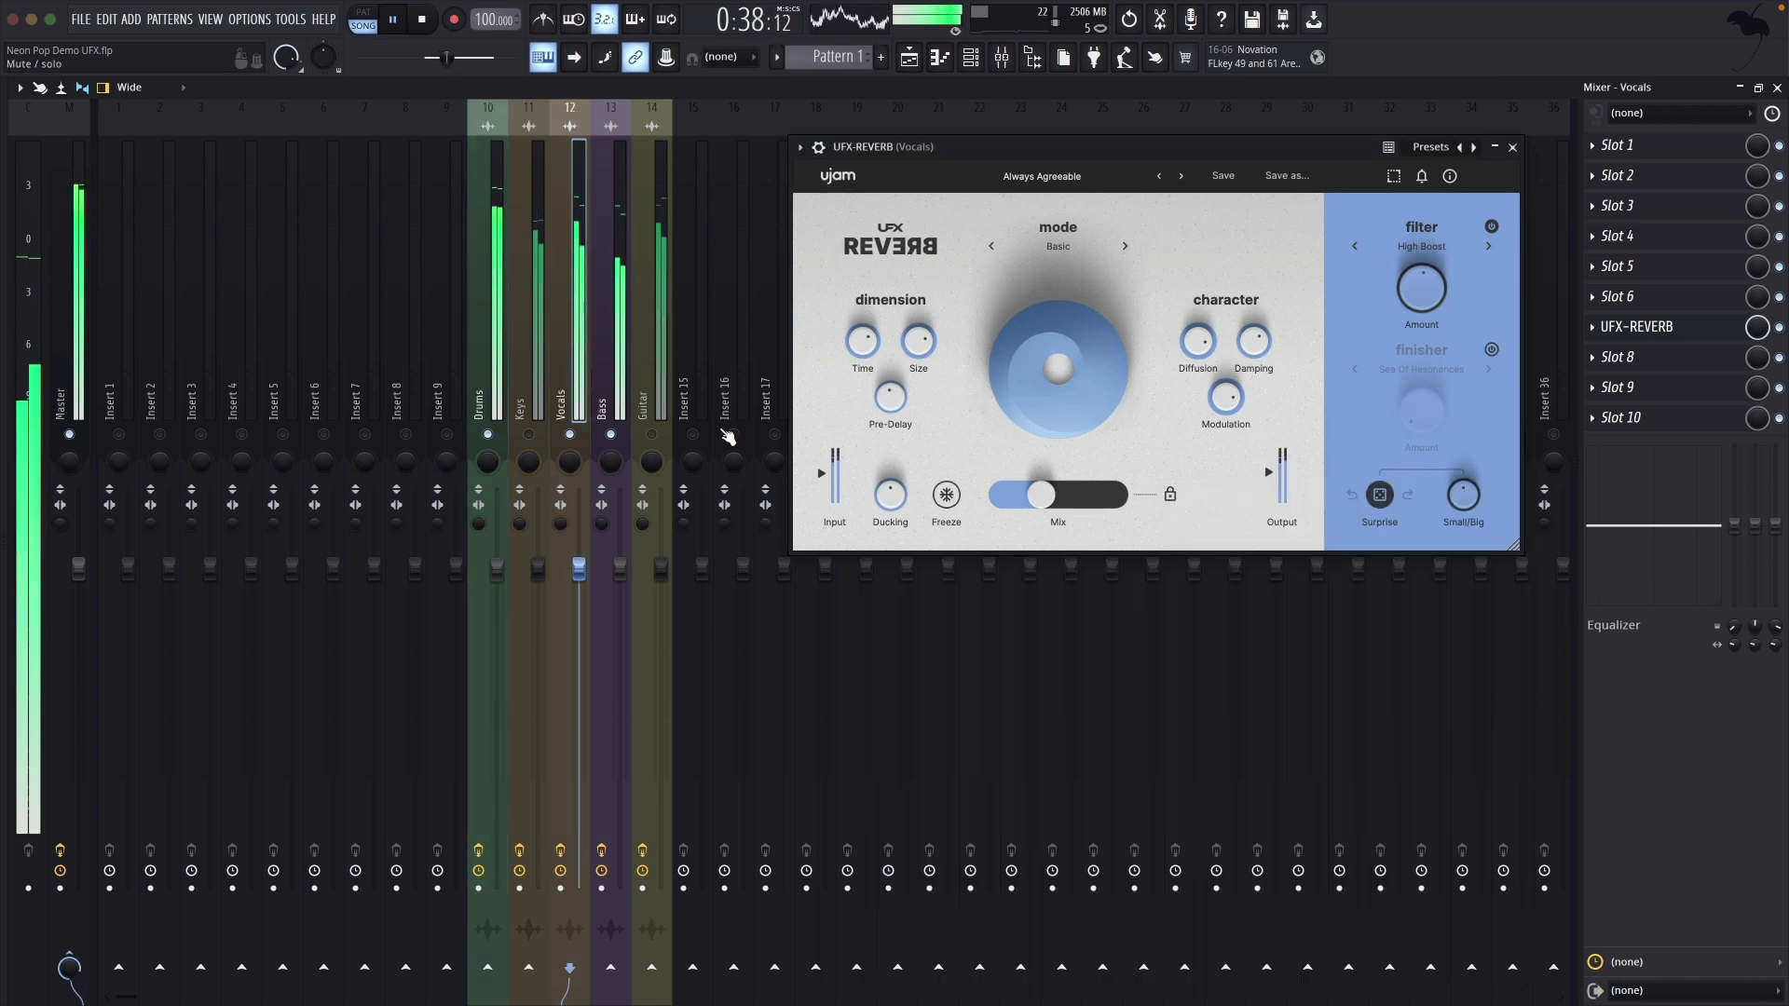
# Step: Unmute the Keys and Guitar tracks in the mixer
pyautogui.click(534, 386)
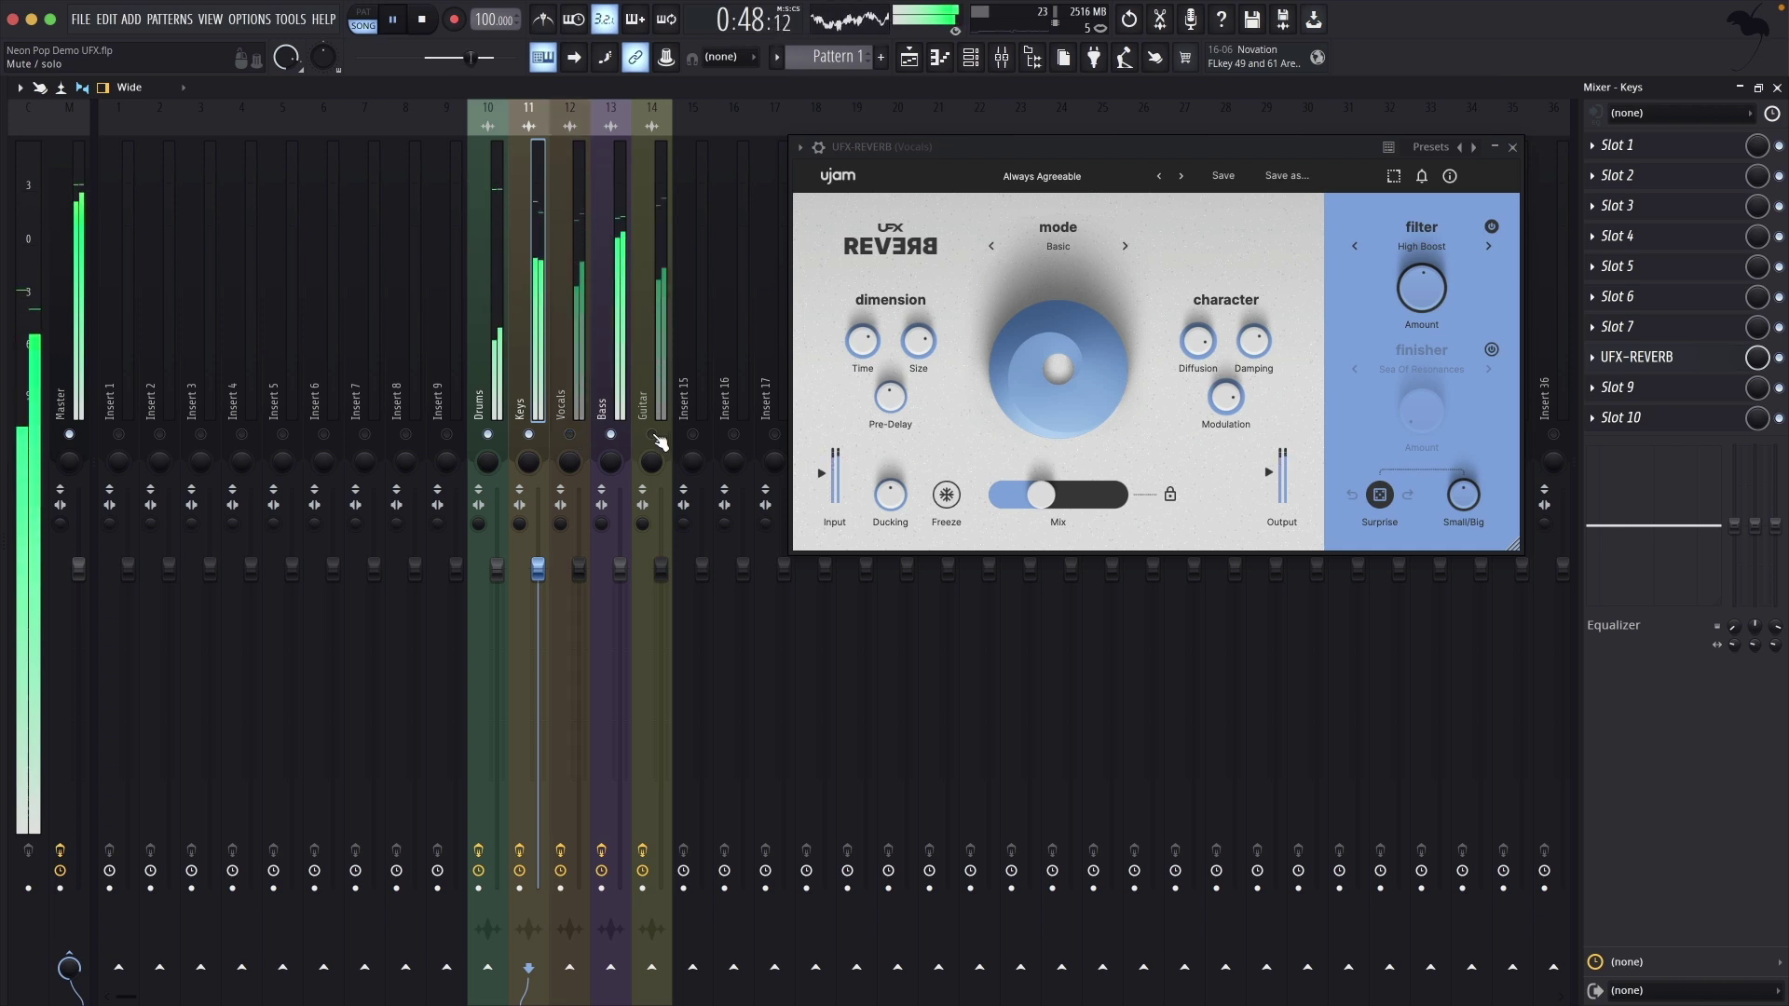
pyautogui.click(645, 391)
# Step: Open the Guitar track's UFX-REVERB over the lower part of the vocal reverb and reduce its mix slightly
pyautogui.click(1637, 297)
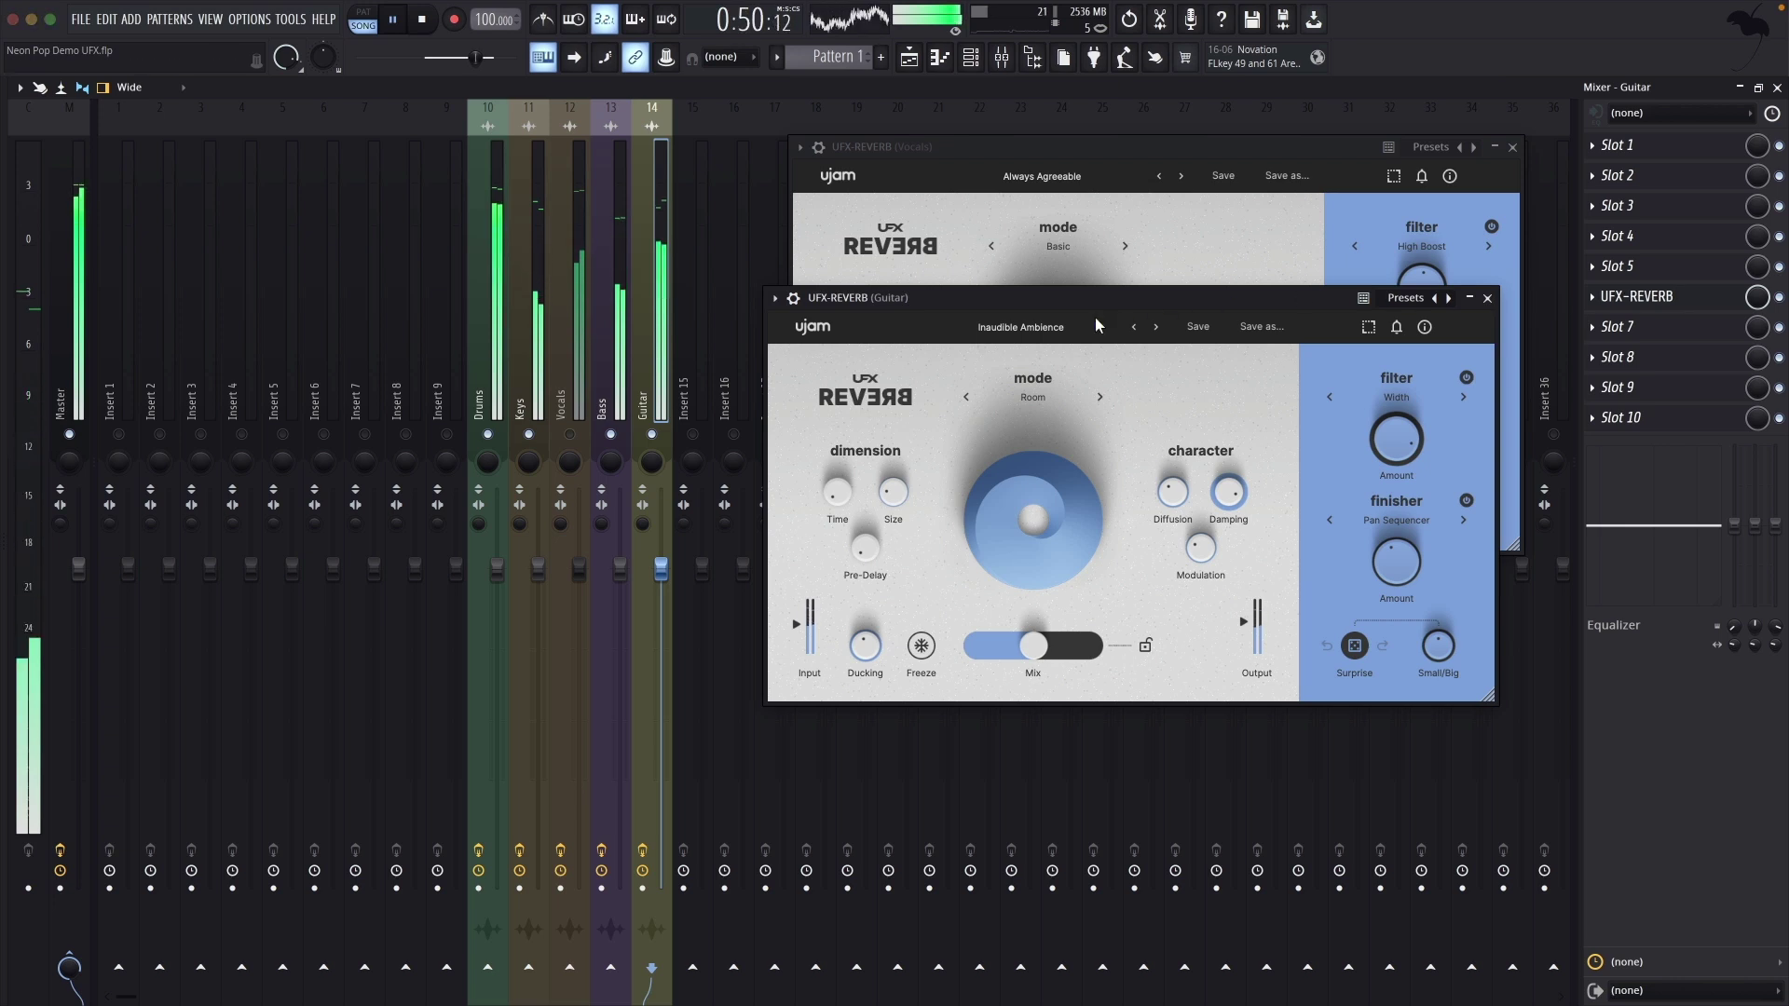
pyautogui.moveTo(1094, 317); pyautogui.dragTo(1104, 504)
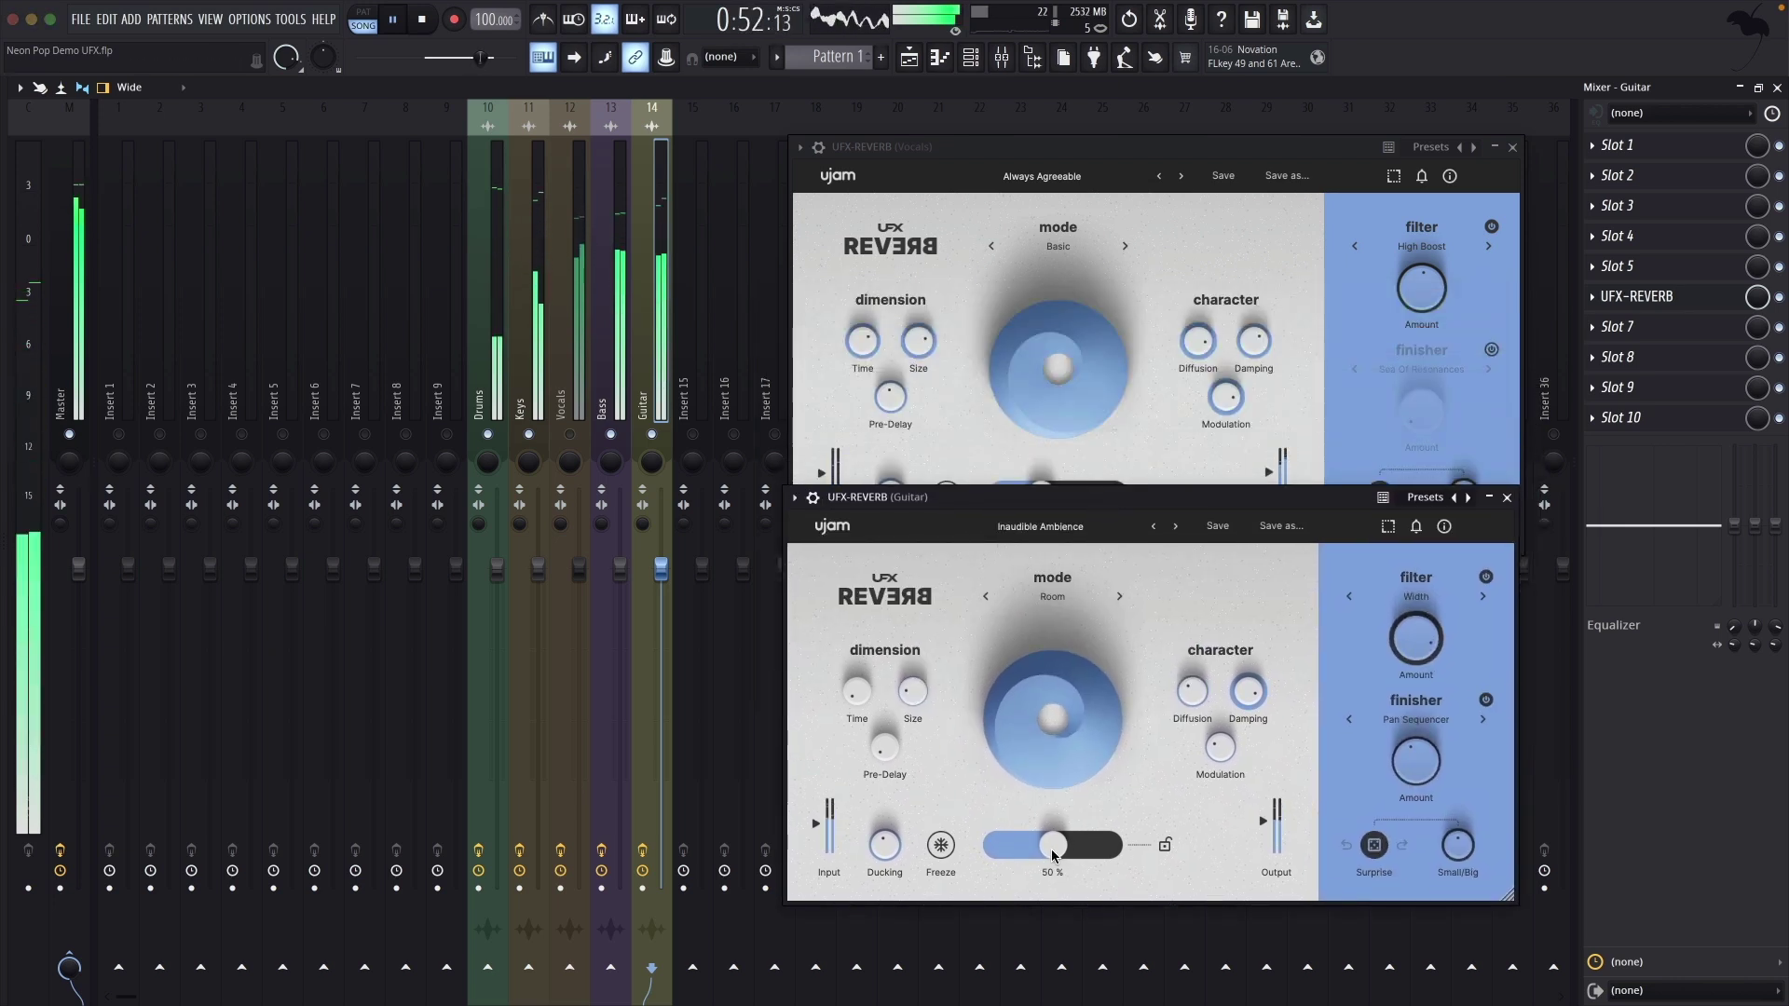
pyautogui.moveTo(1053, 845)
pyautogui.mouseDown()
pyautogui.moveTo(1082, 852)
pyautogui.moveTo(1041, 845)
pyautogui.mouseUp()
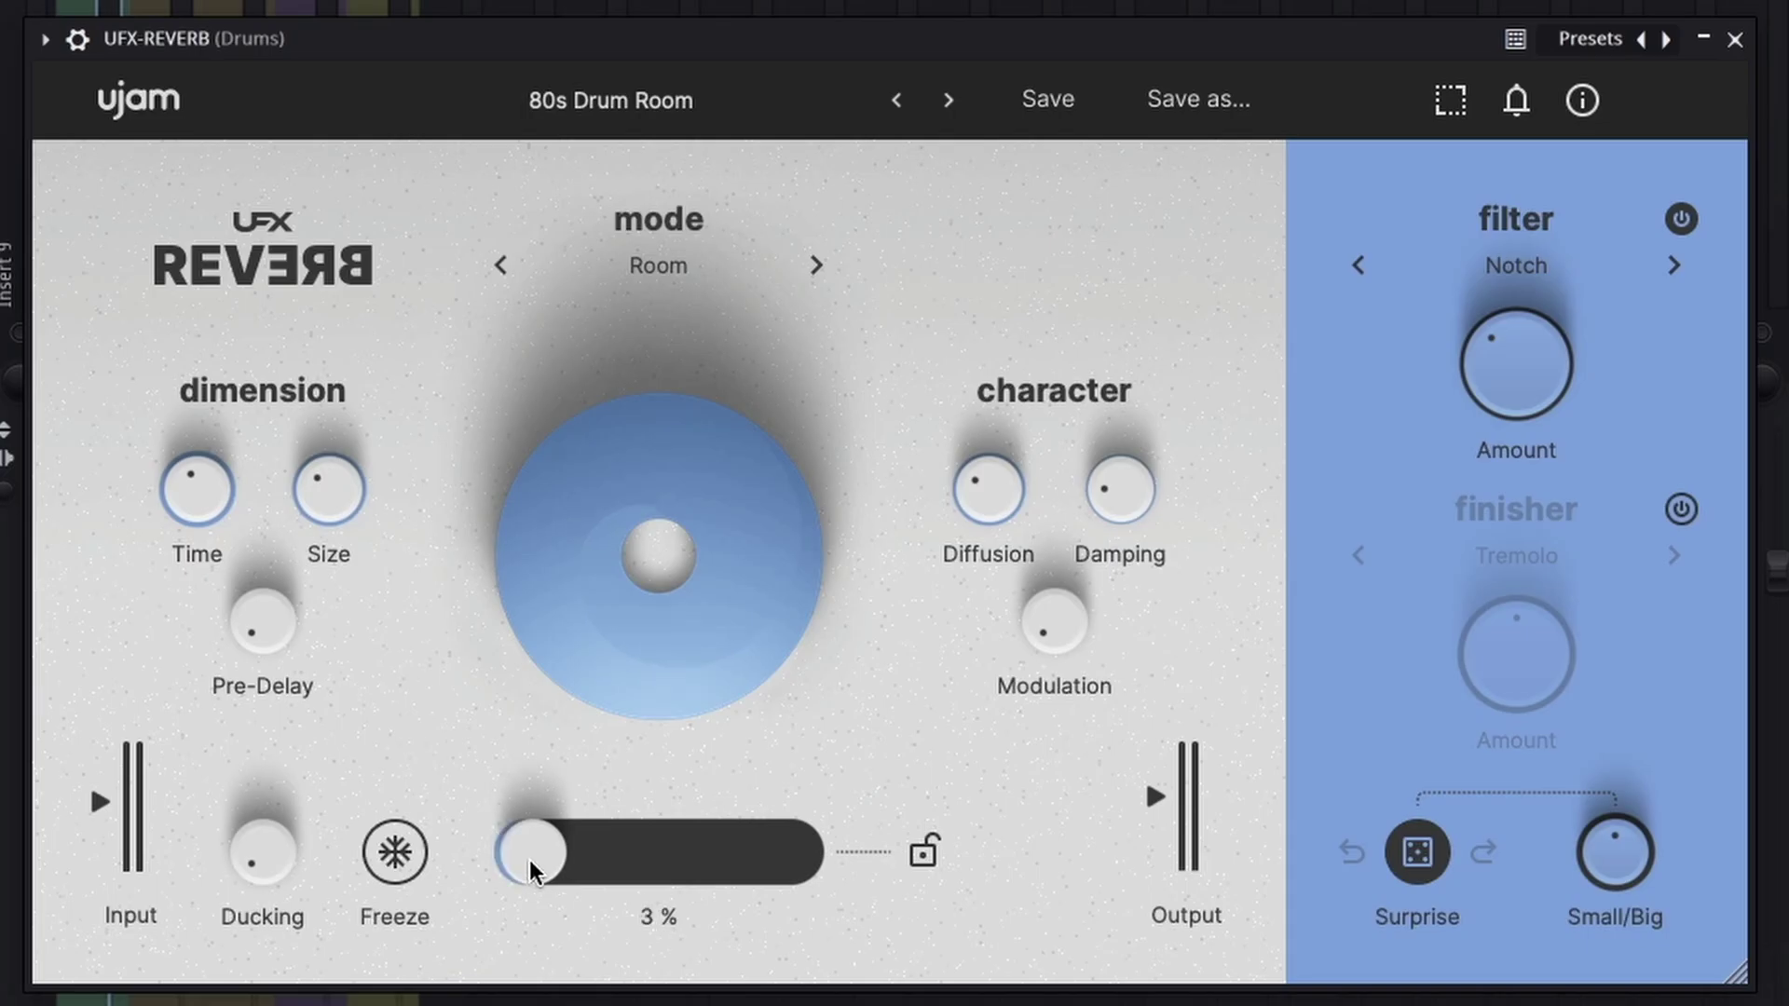
# Step: Set the Drums reverb's mix to the halfway point and lock it against preset changes
pyautogui.moveTo(533, 869); pyautogui.dragTo(703, 868)
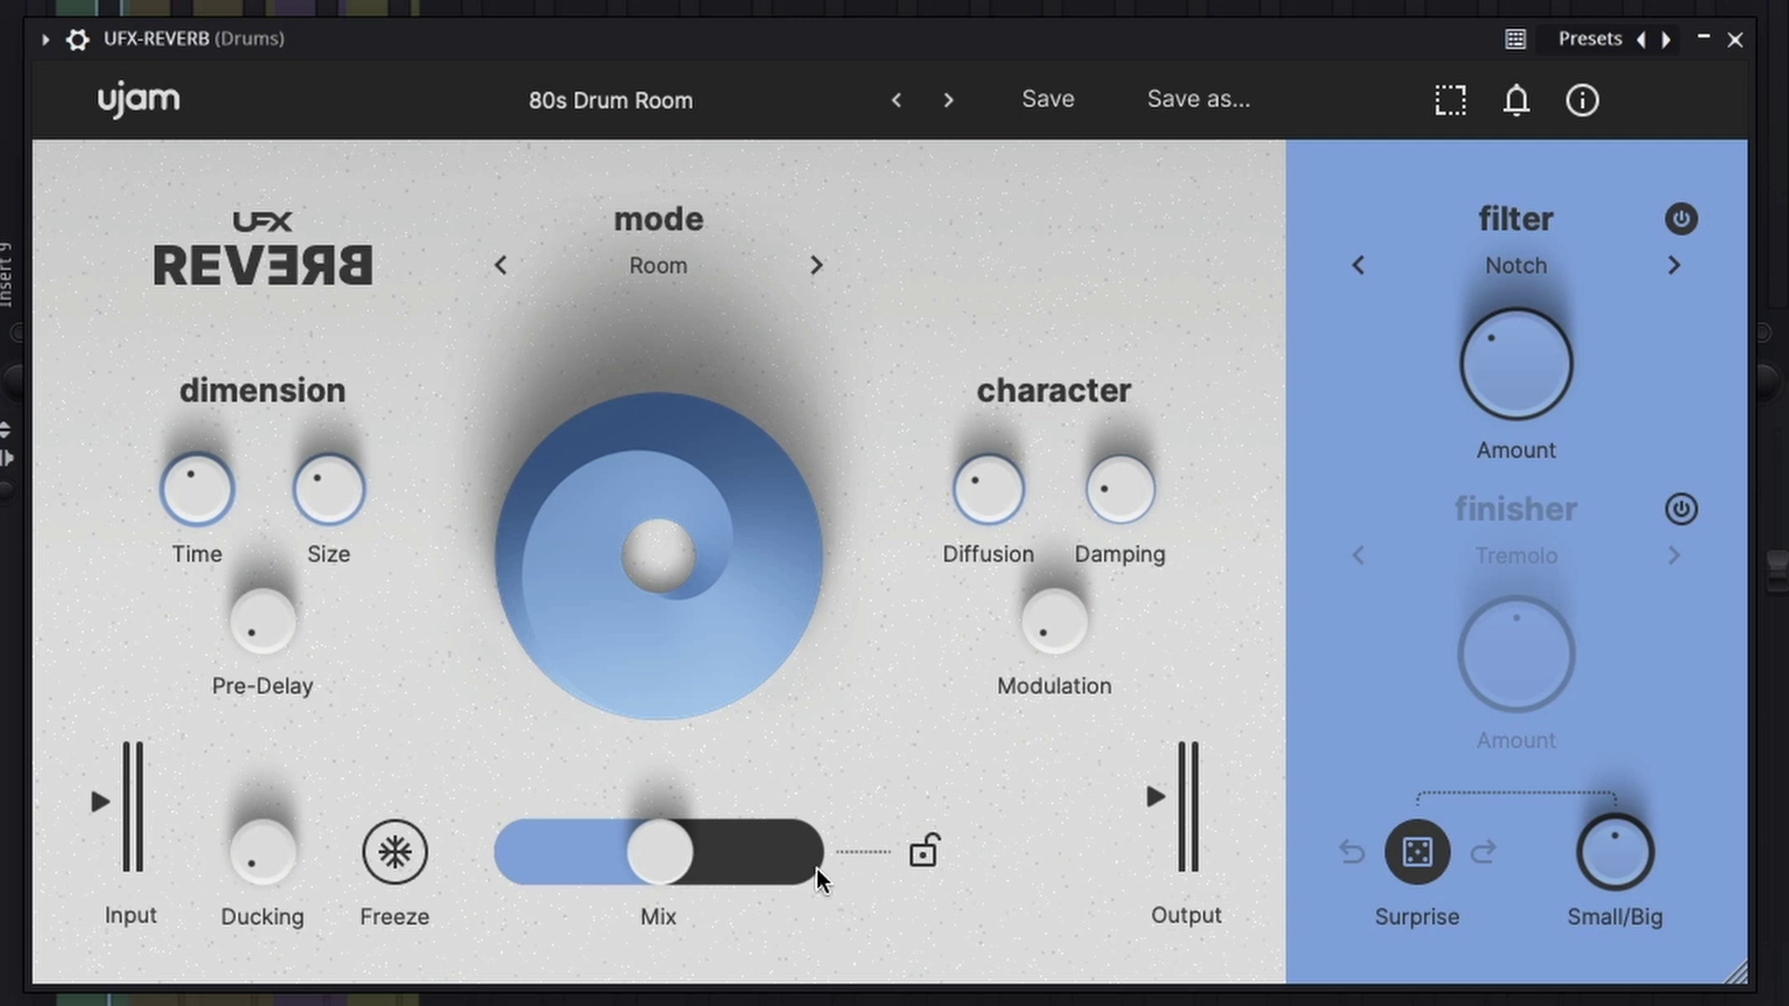
pyautogui.click(927, 853)
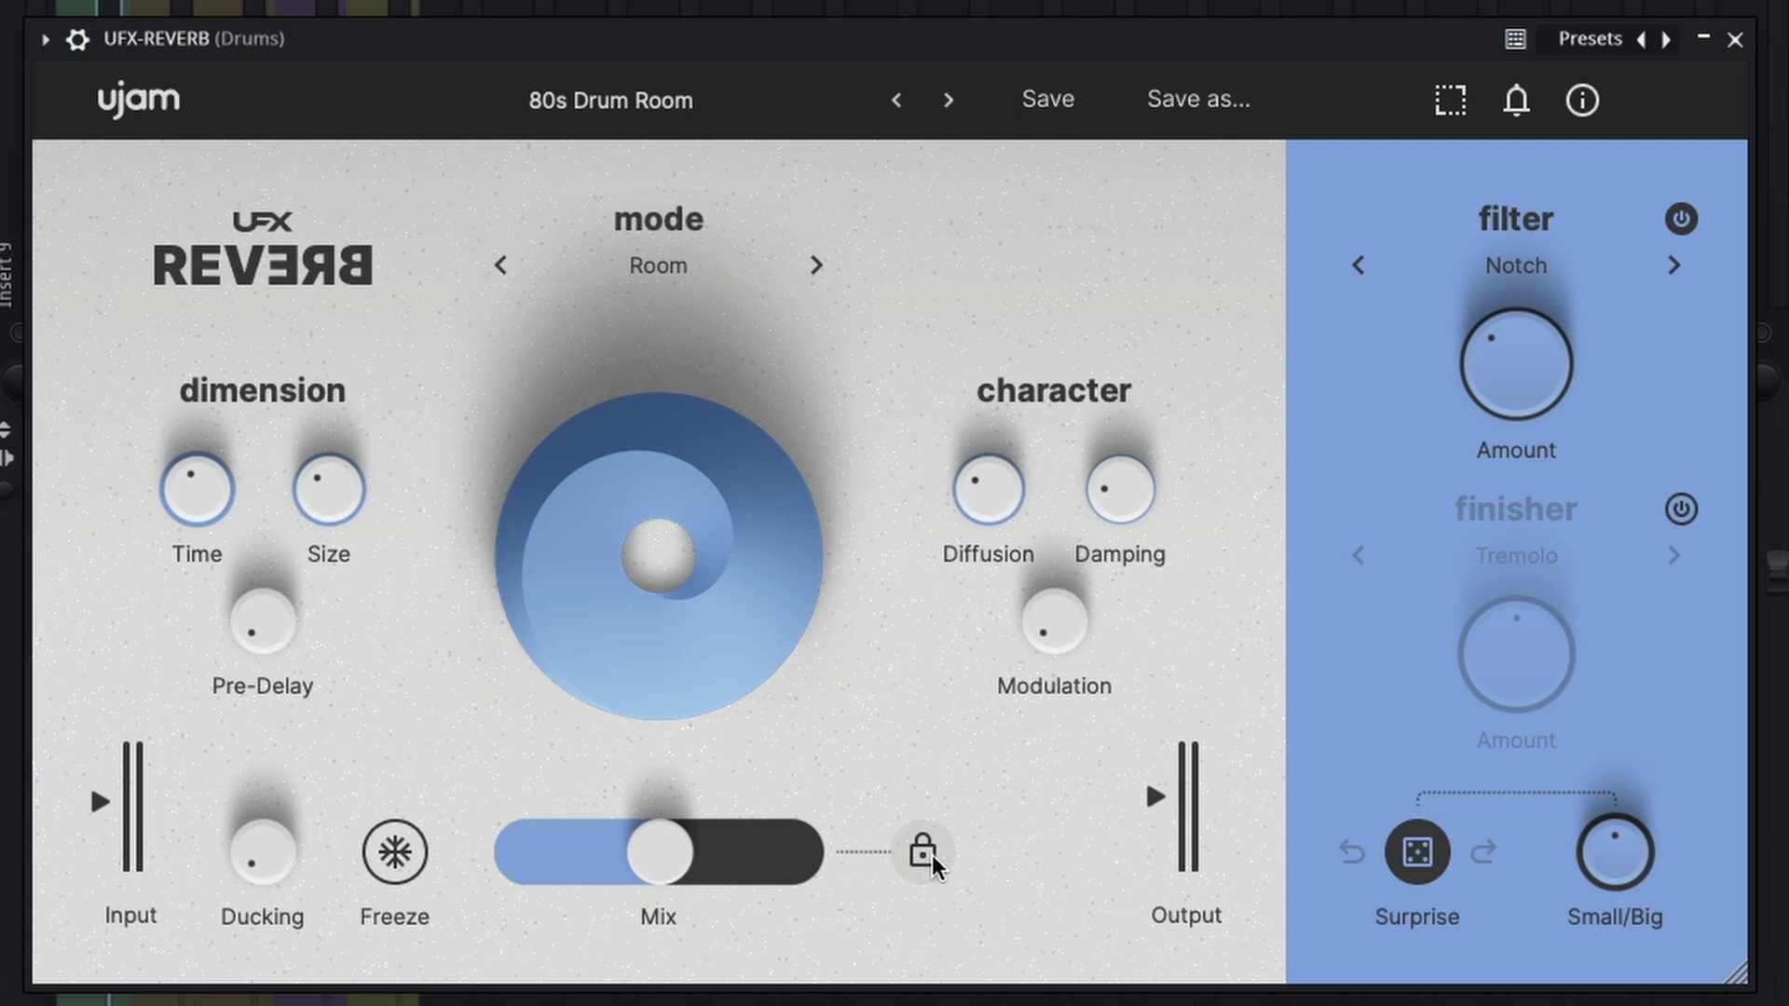
# Step: Step the Drums reverb forward through the presets to Dense Drum Room and lower its mix
pyautogui.click(944, 109)
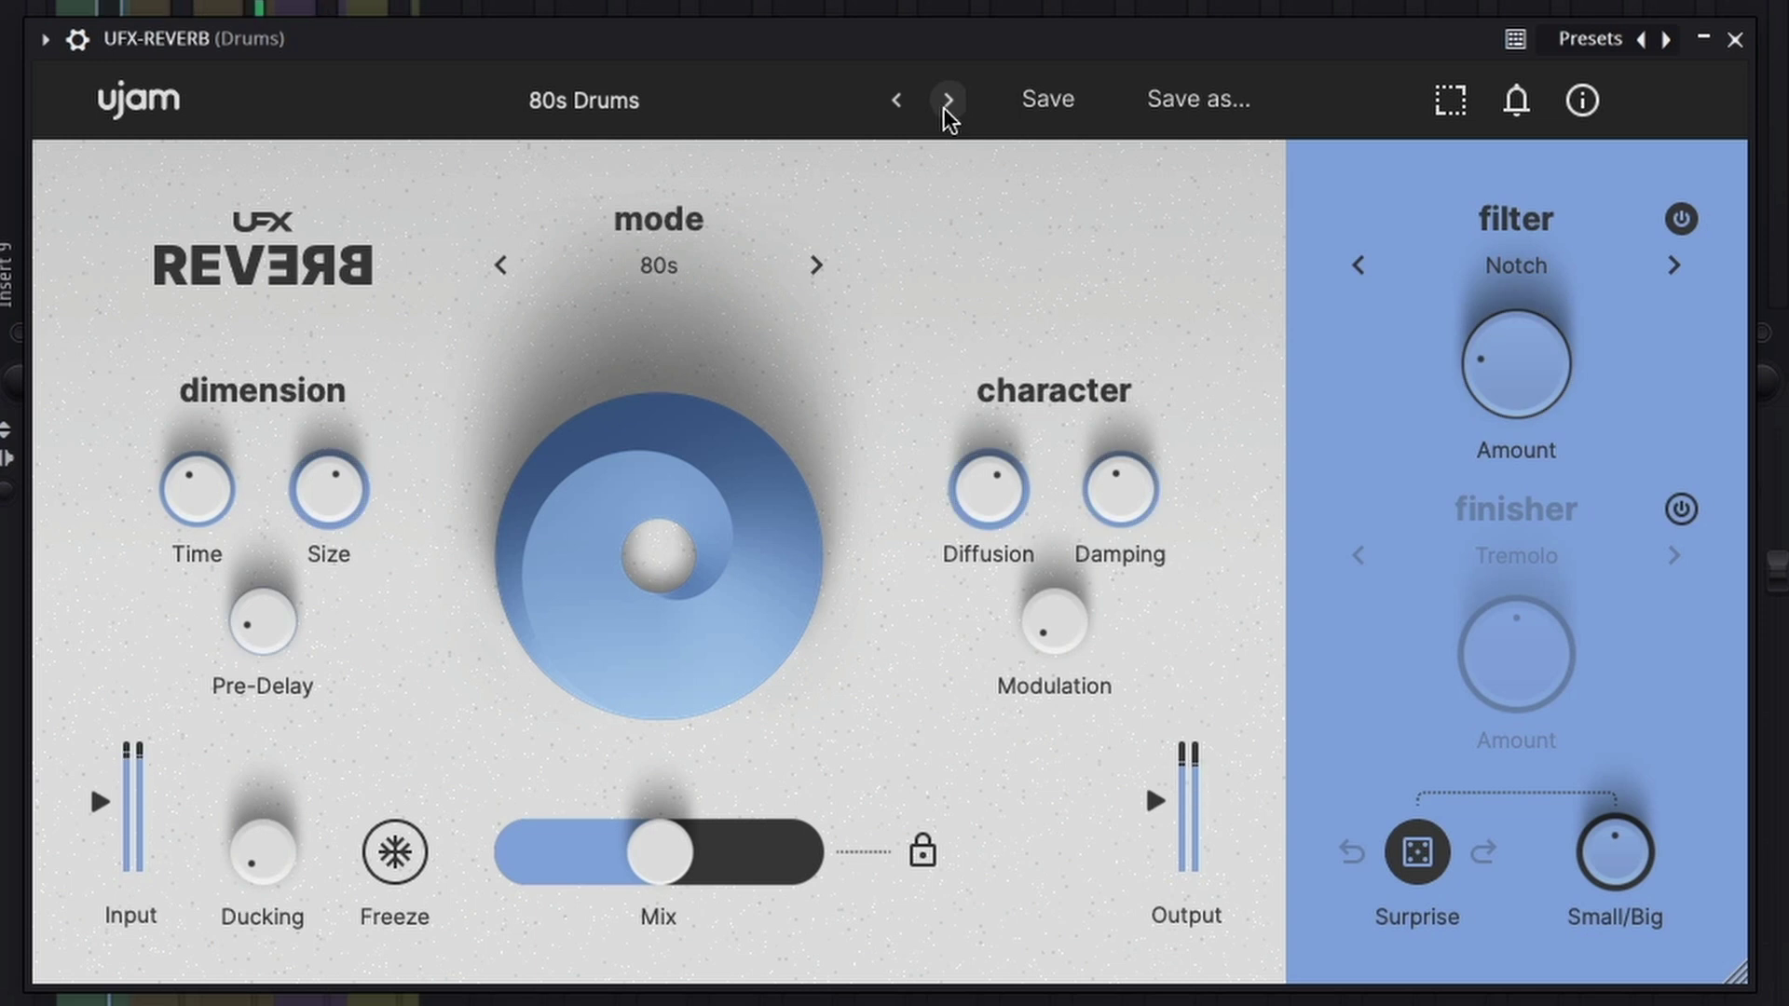
pyautogui.click(945, 108)
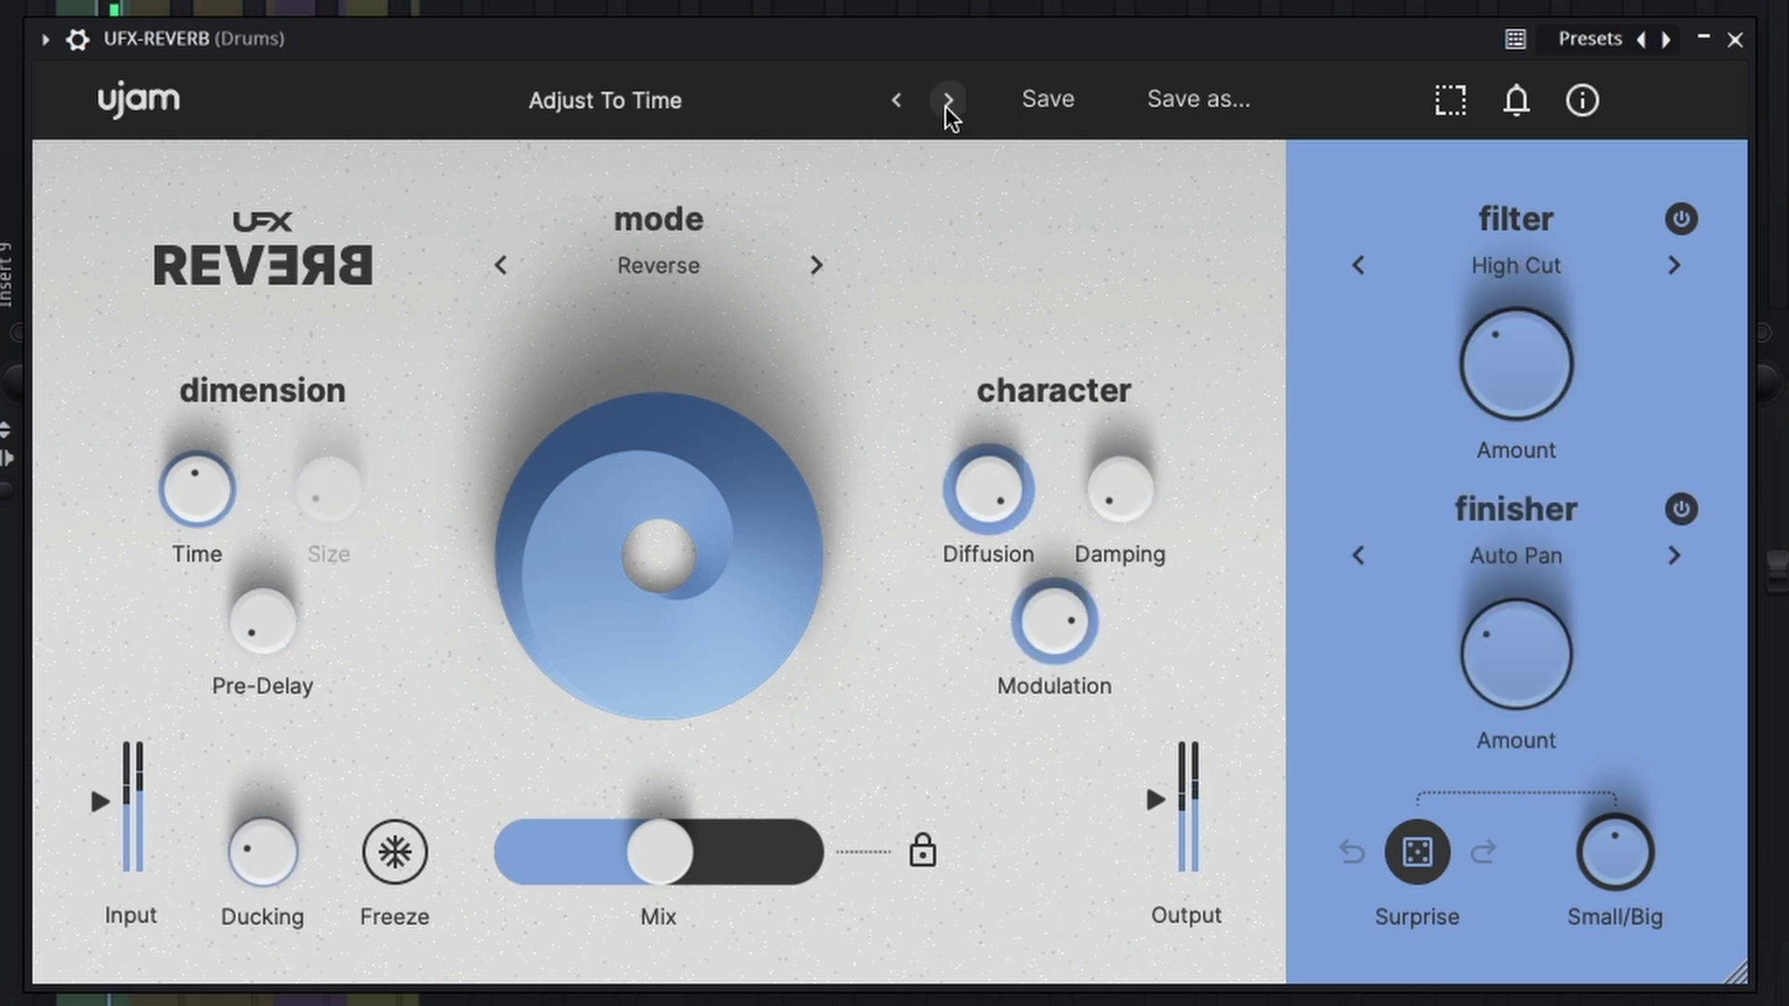
pyautogui.click(946, 108)
pyautogui.click(948, 110)
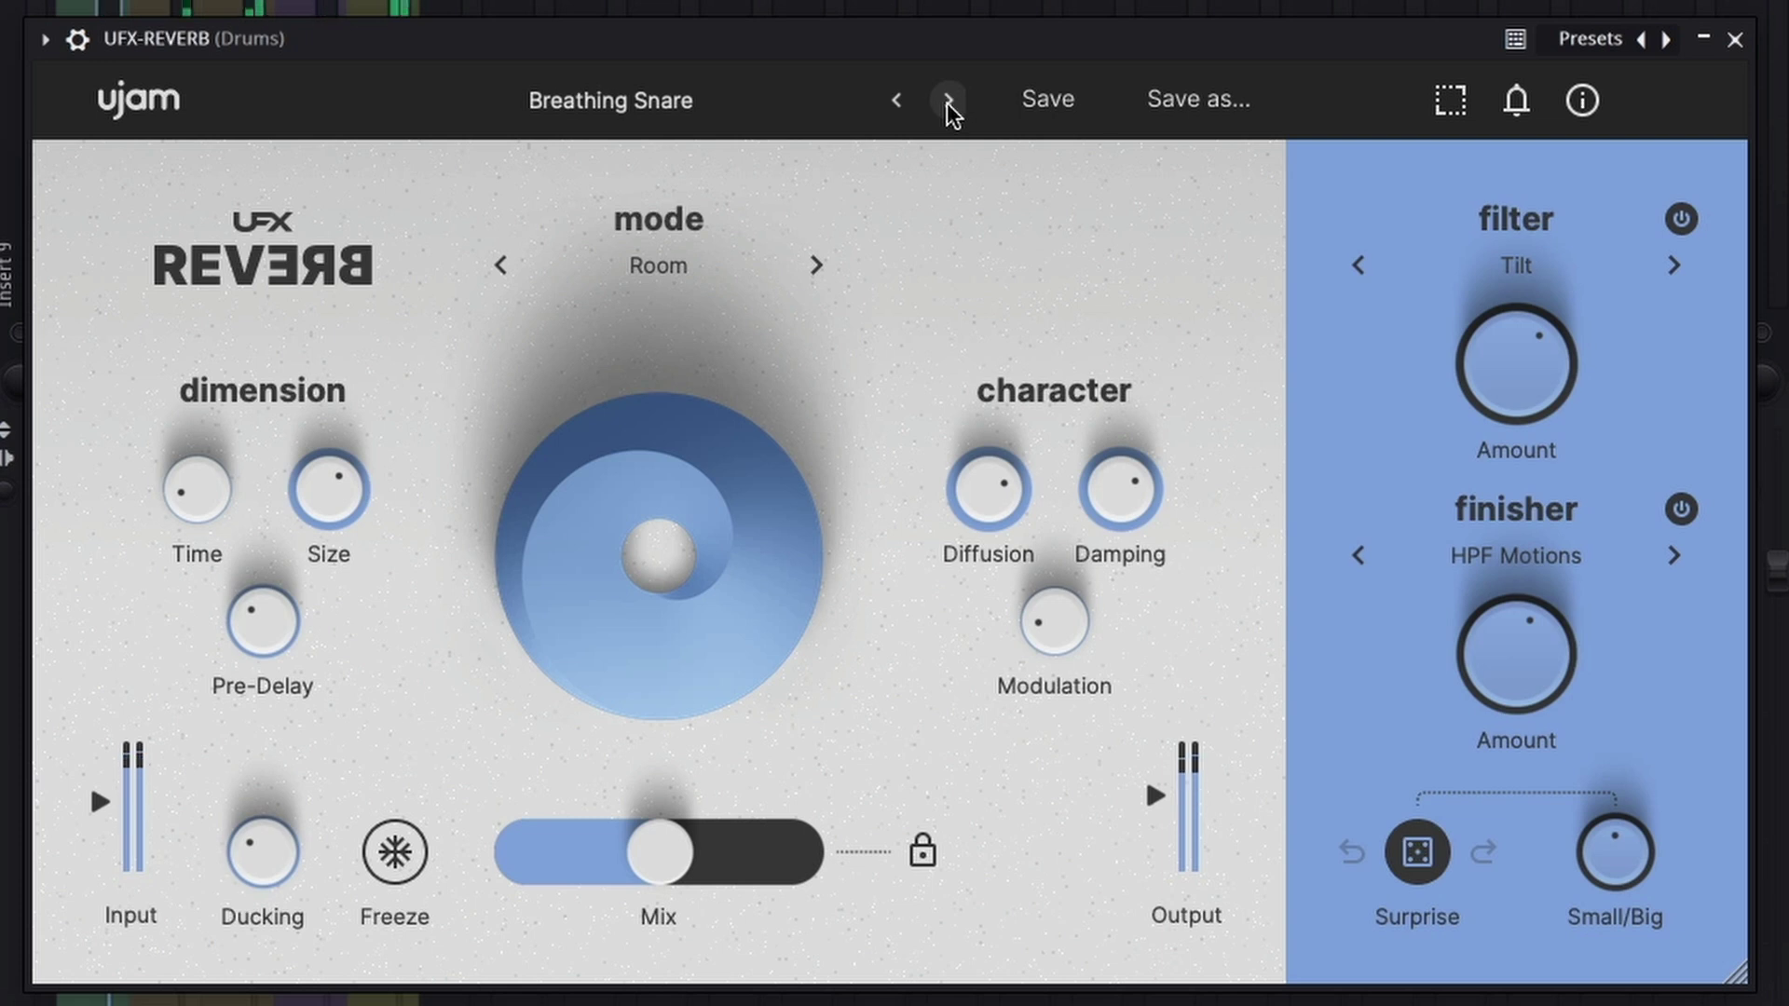
pyautogui.click(948, 105)
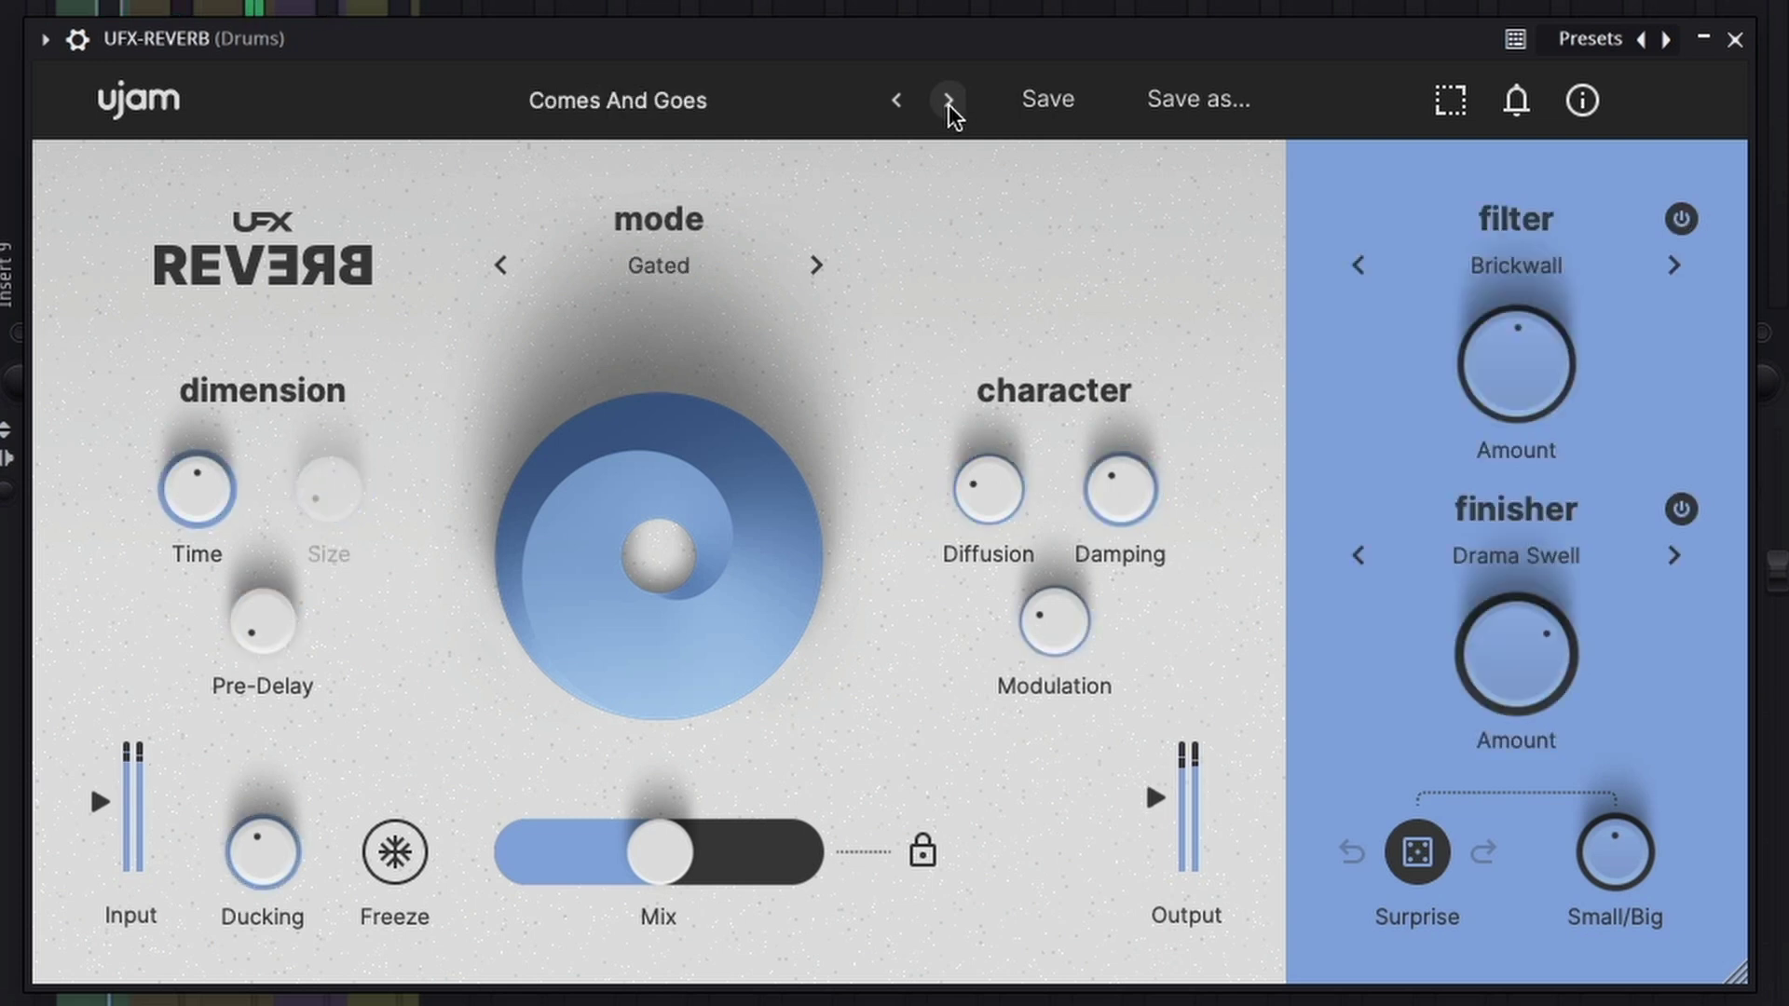
pyautogui.click(948, 102)
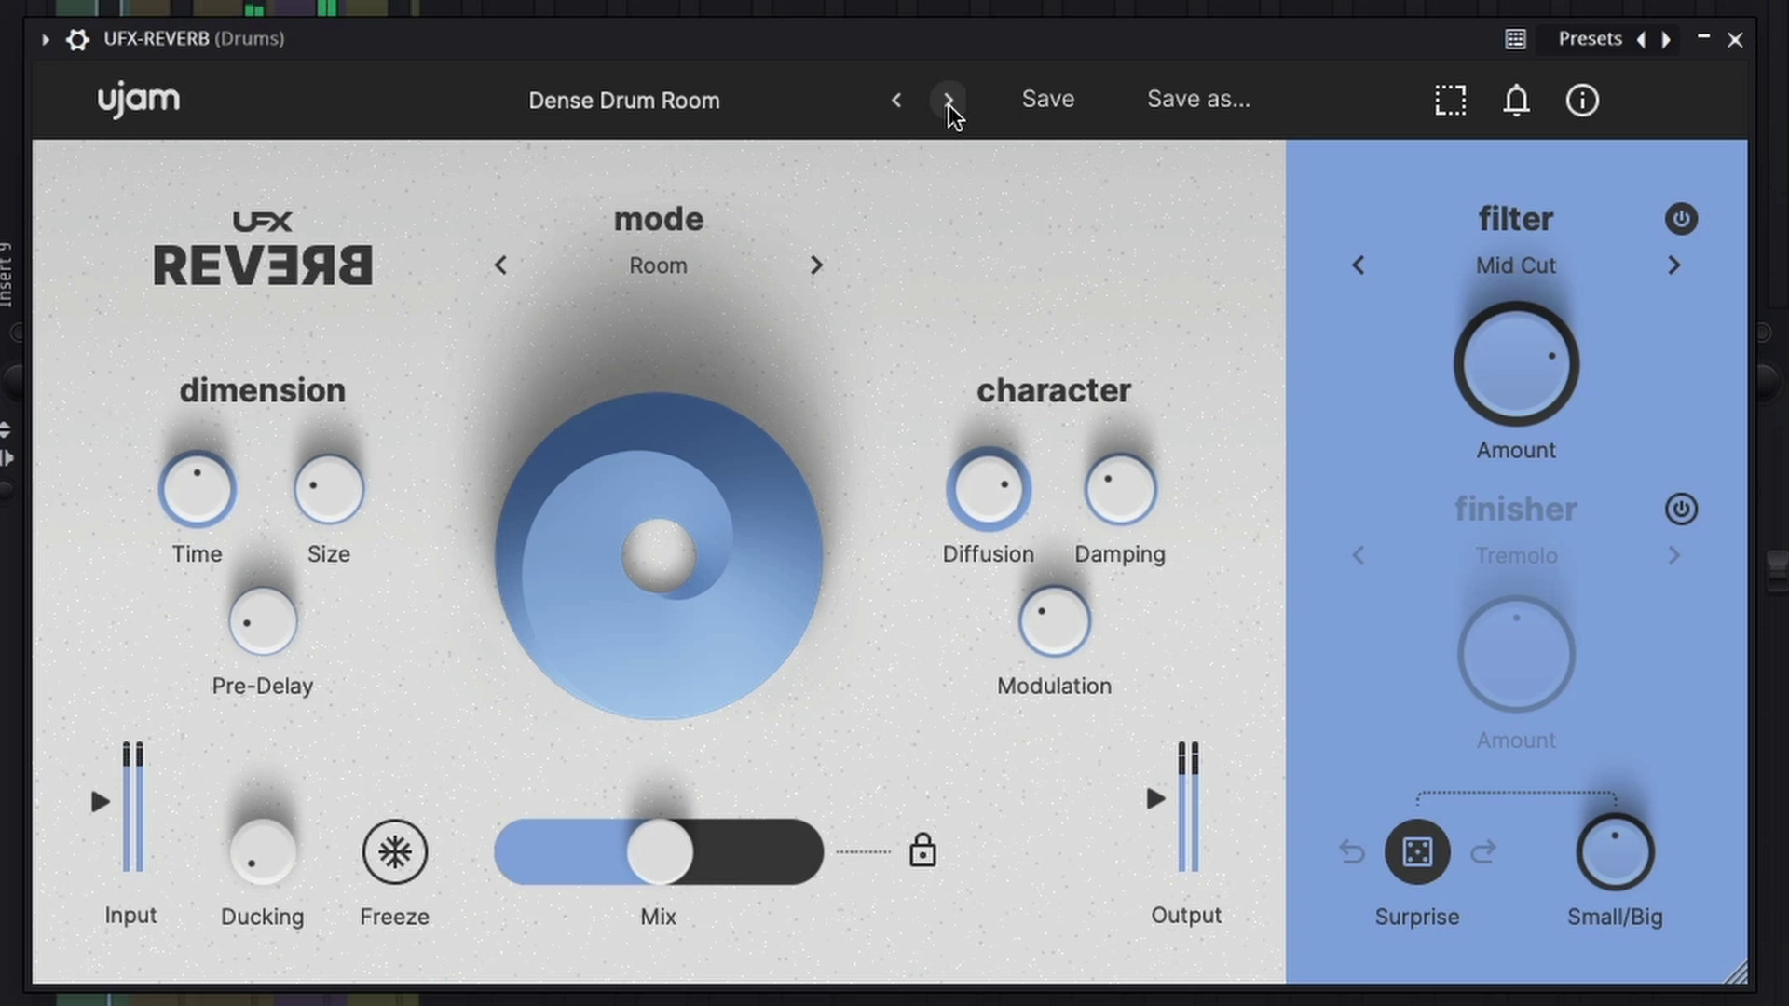
pyautogui.moveTo(669, 876); pyautogui.dragTo(593, 887)
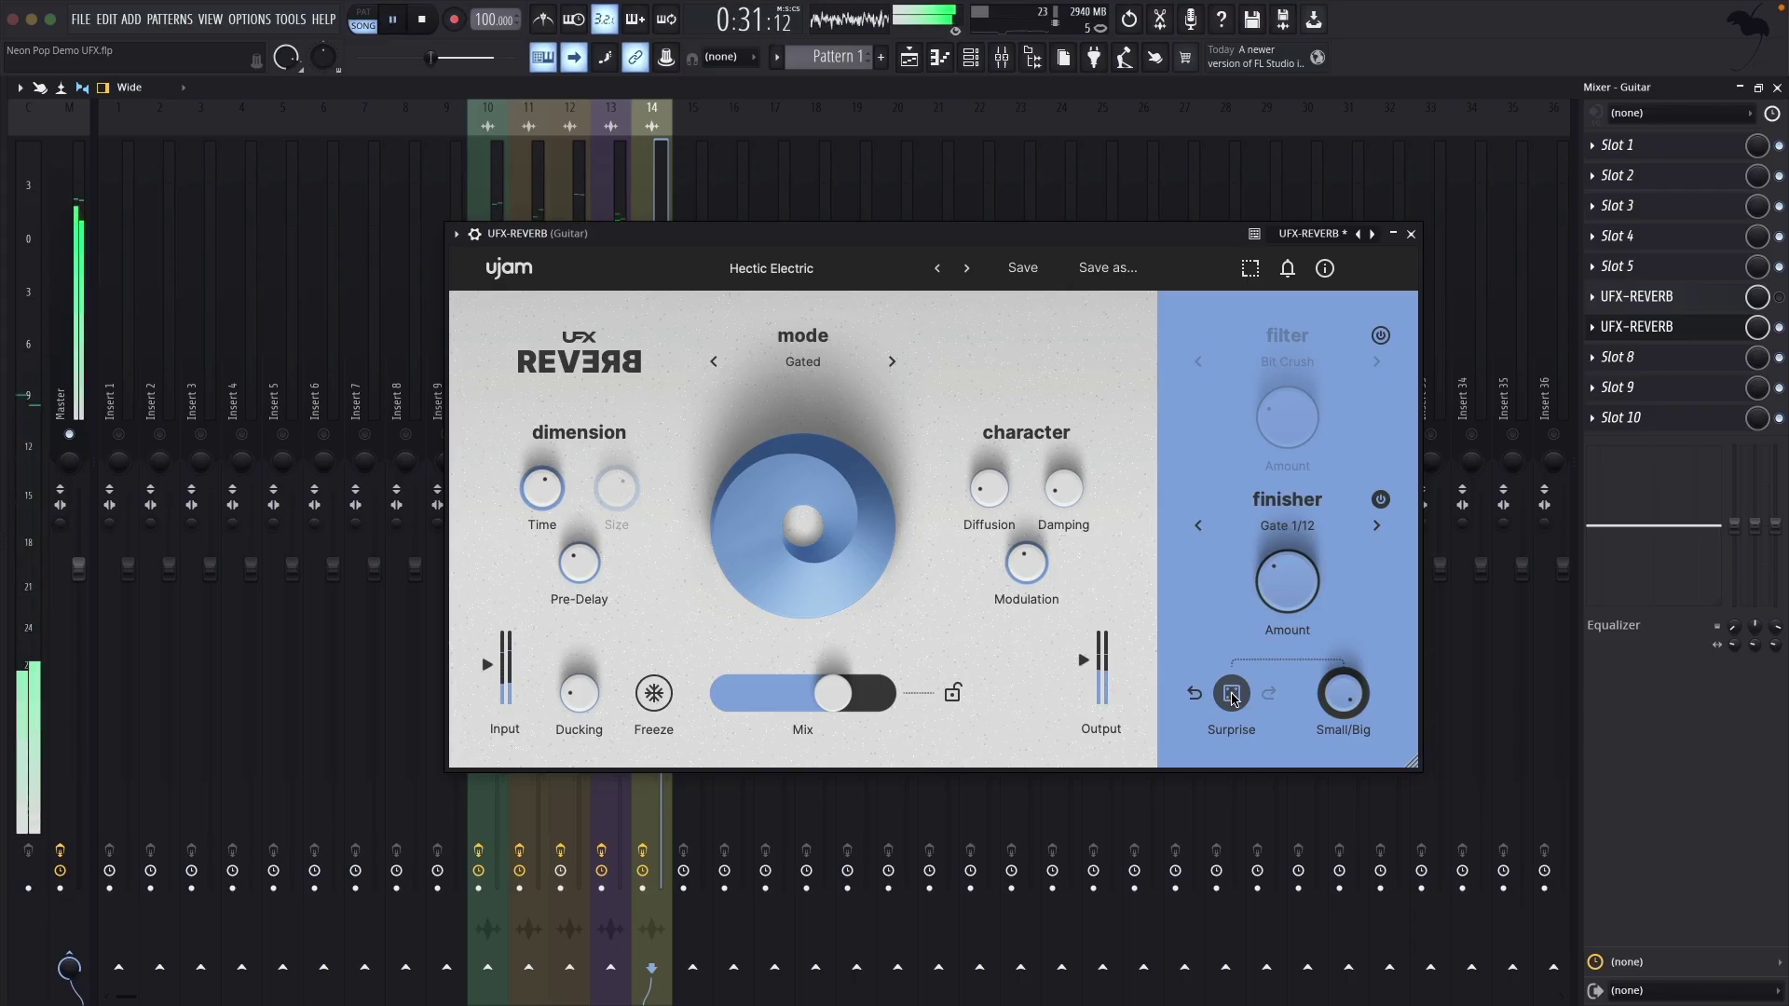
# Step: Randomize the Guitar track's reverb settings repeatedly with the Surprise function
pyautogui.click(1232, 695)
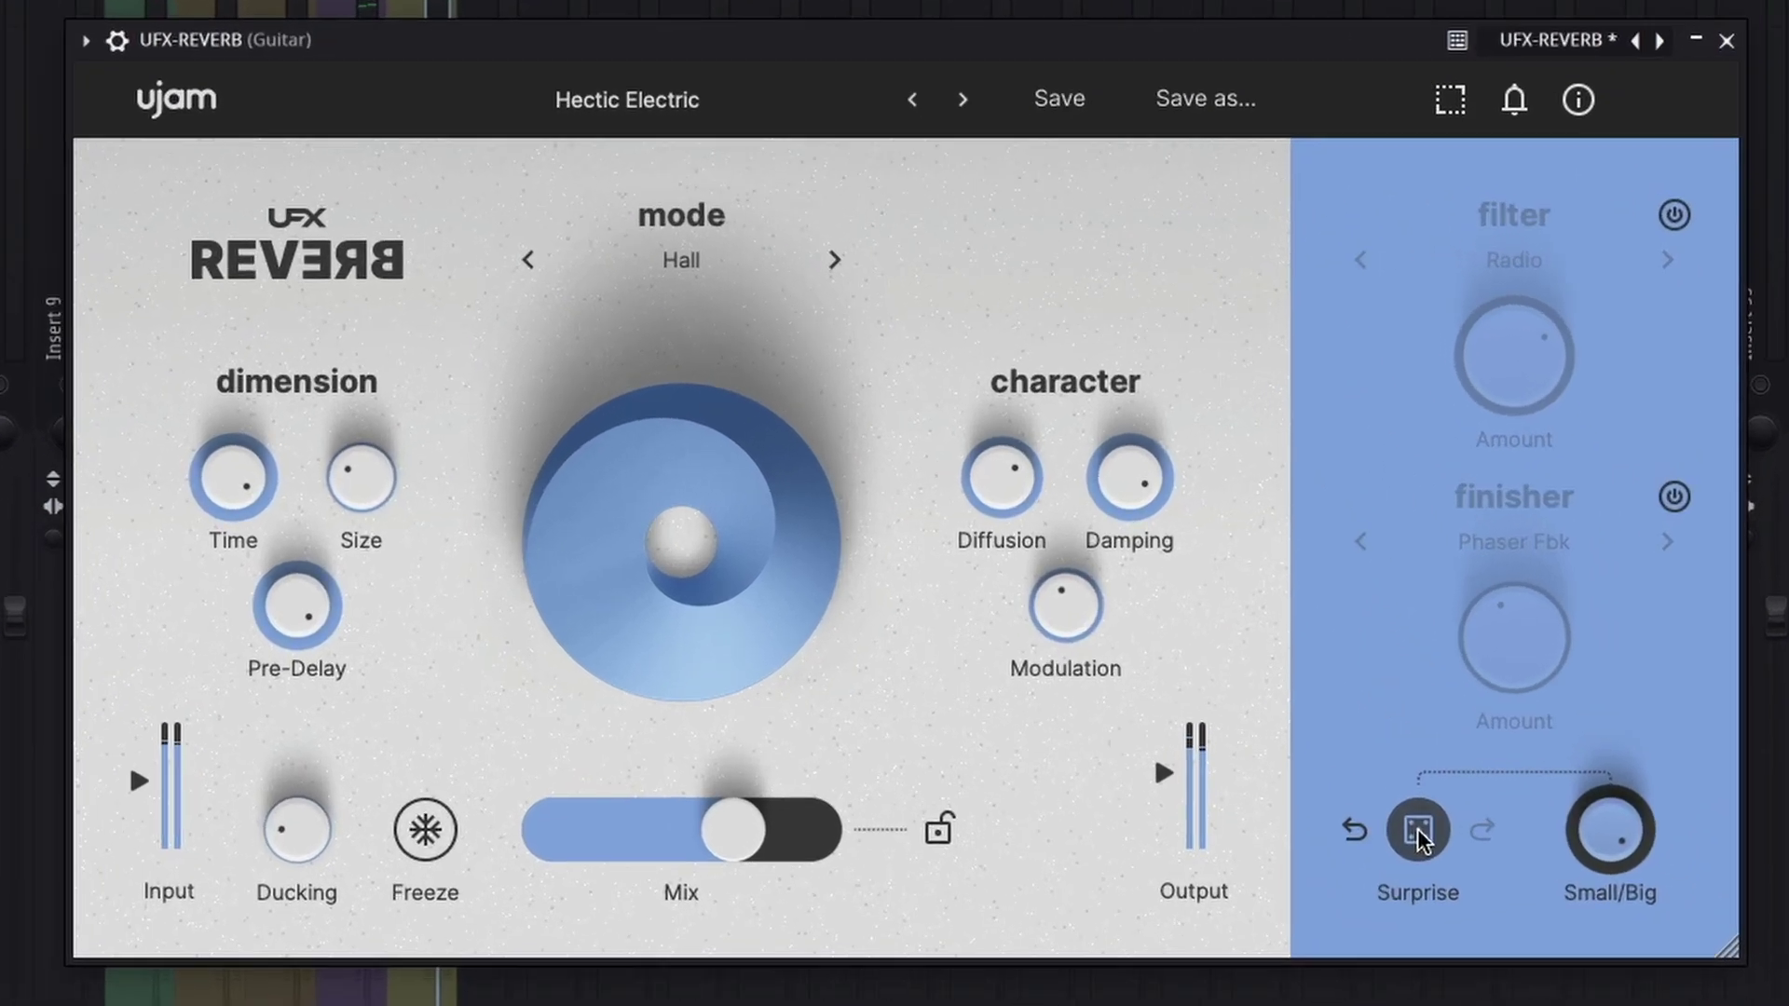
pyautogui.click(1433, 844)
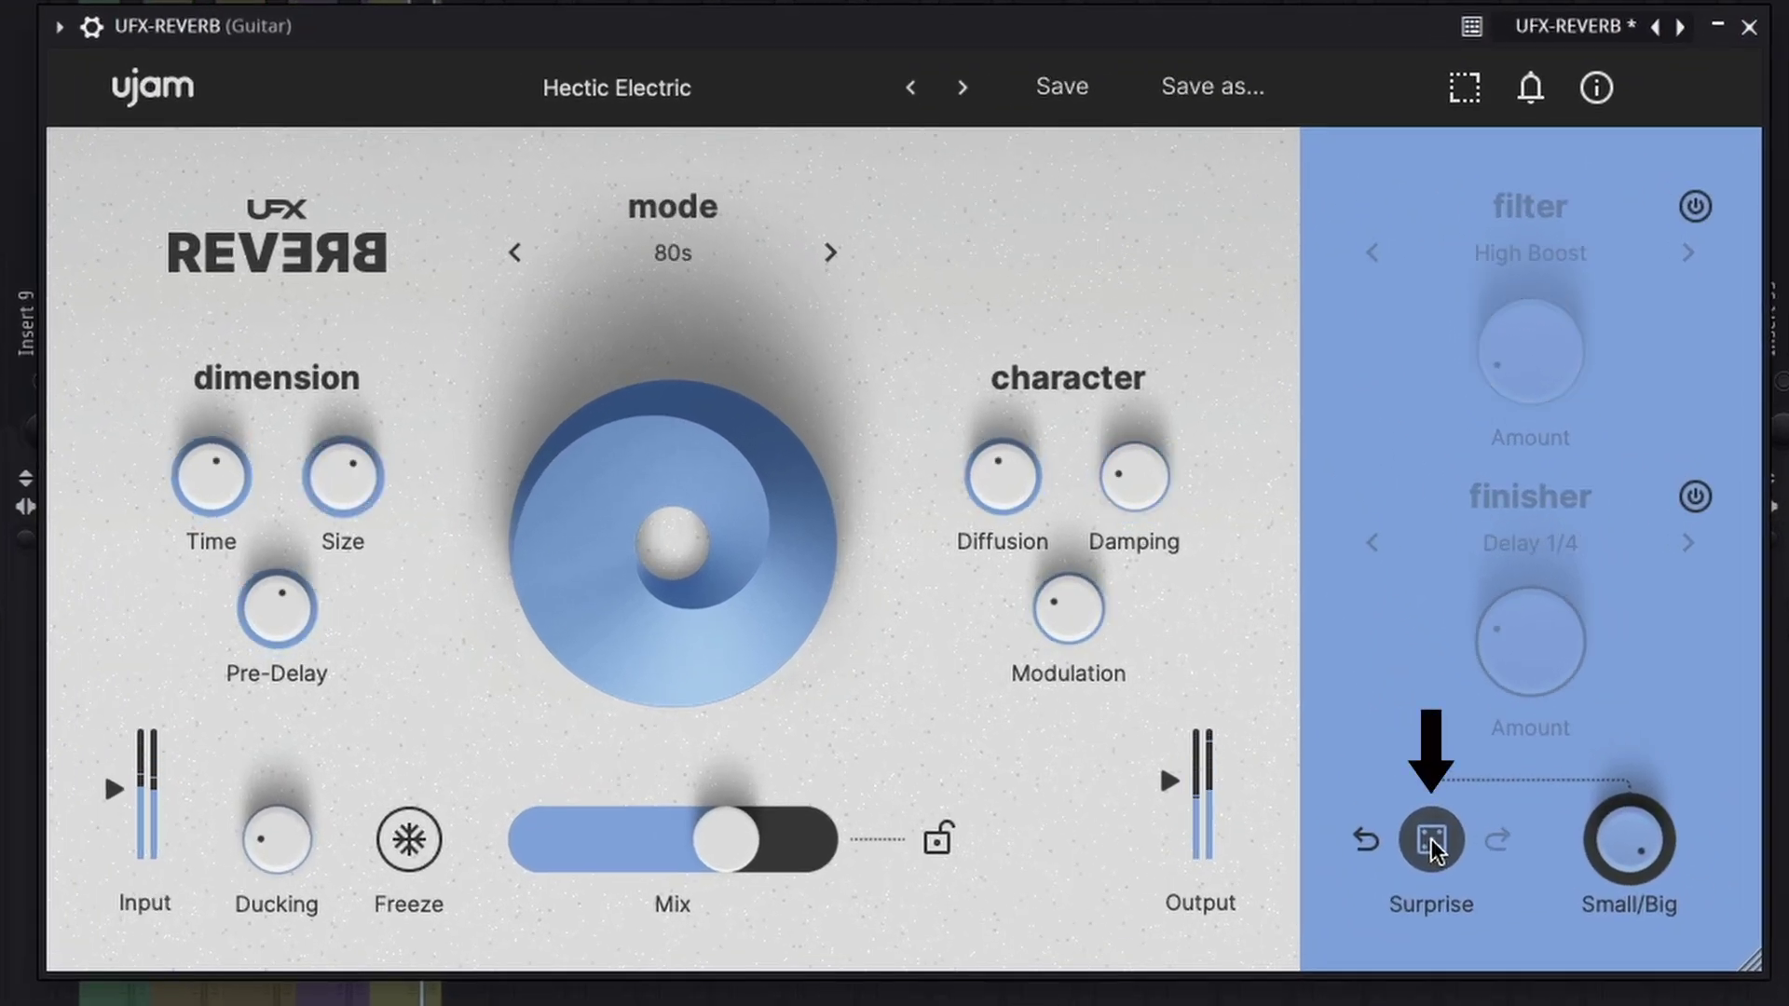
pyautogui.click(1433, 843)
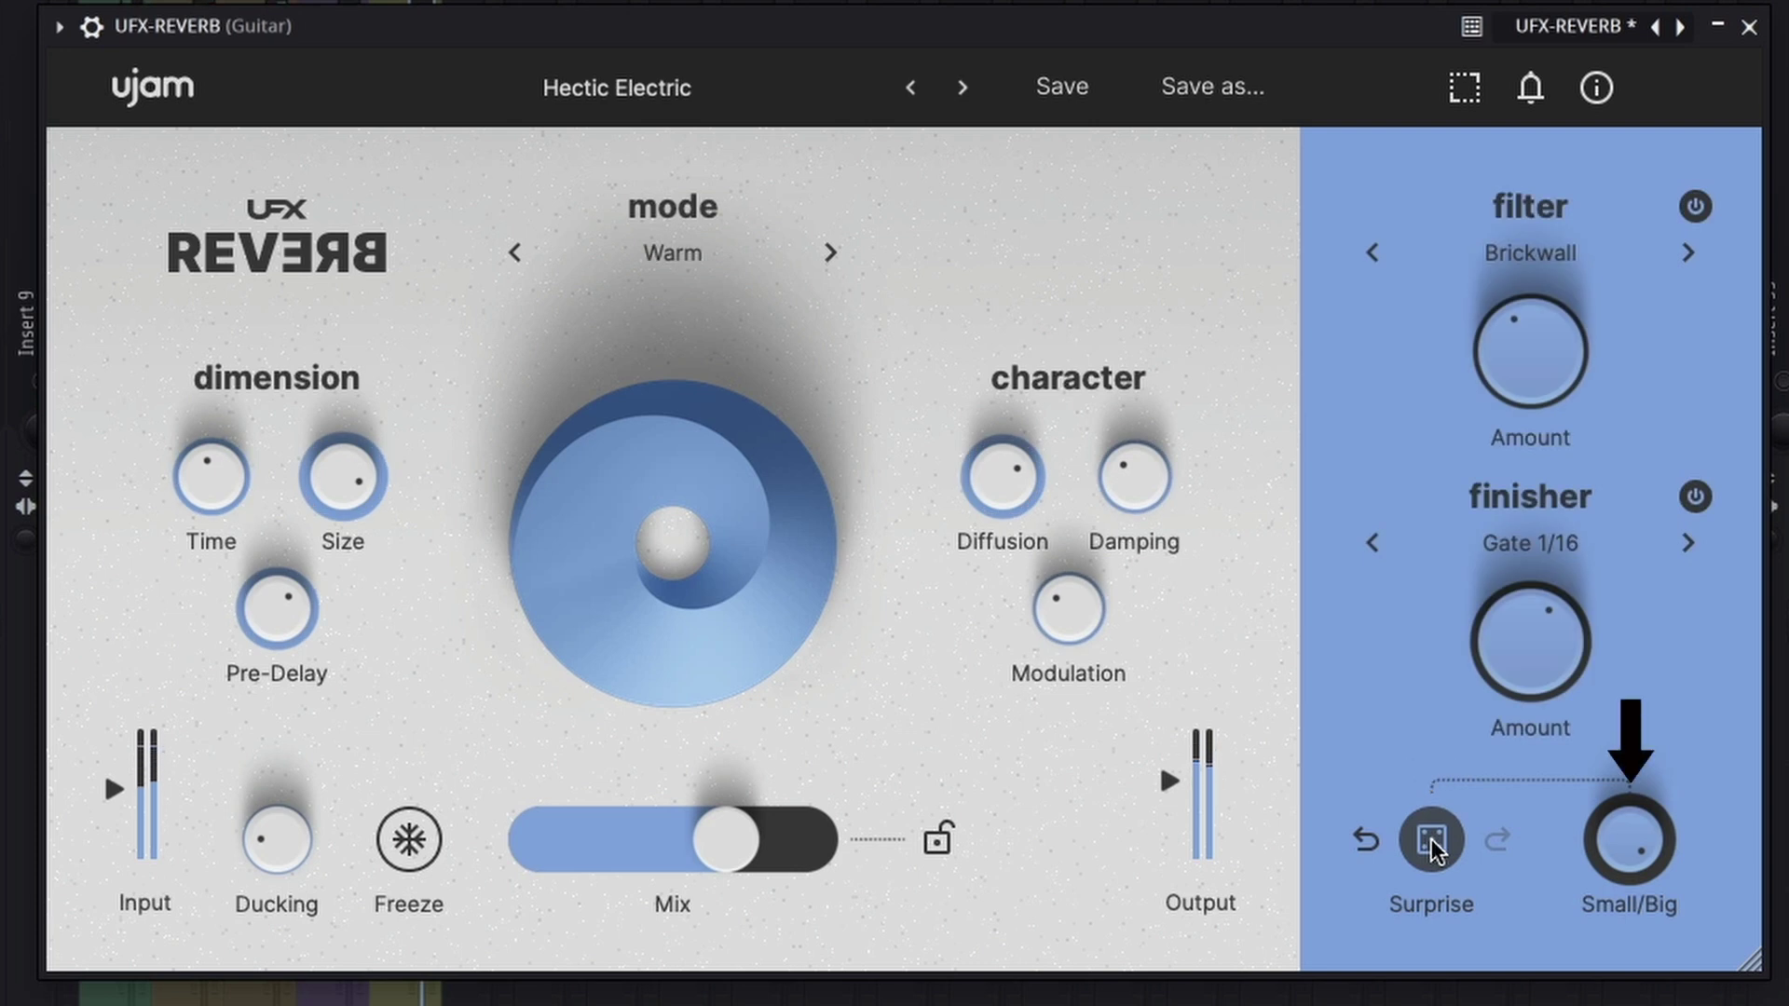
pyautogui.click(1432, 843)
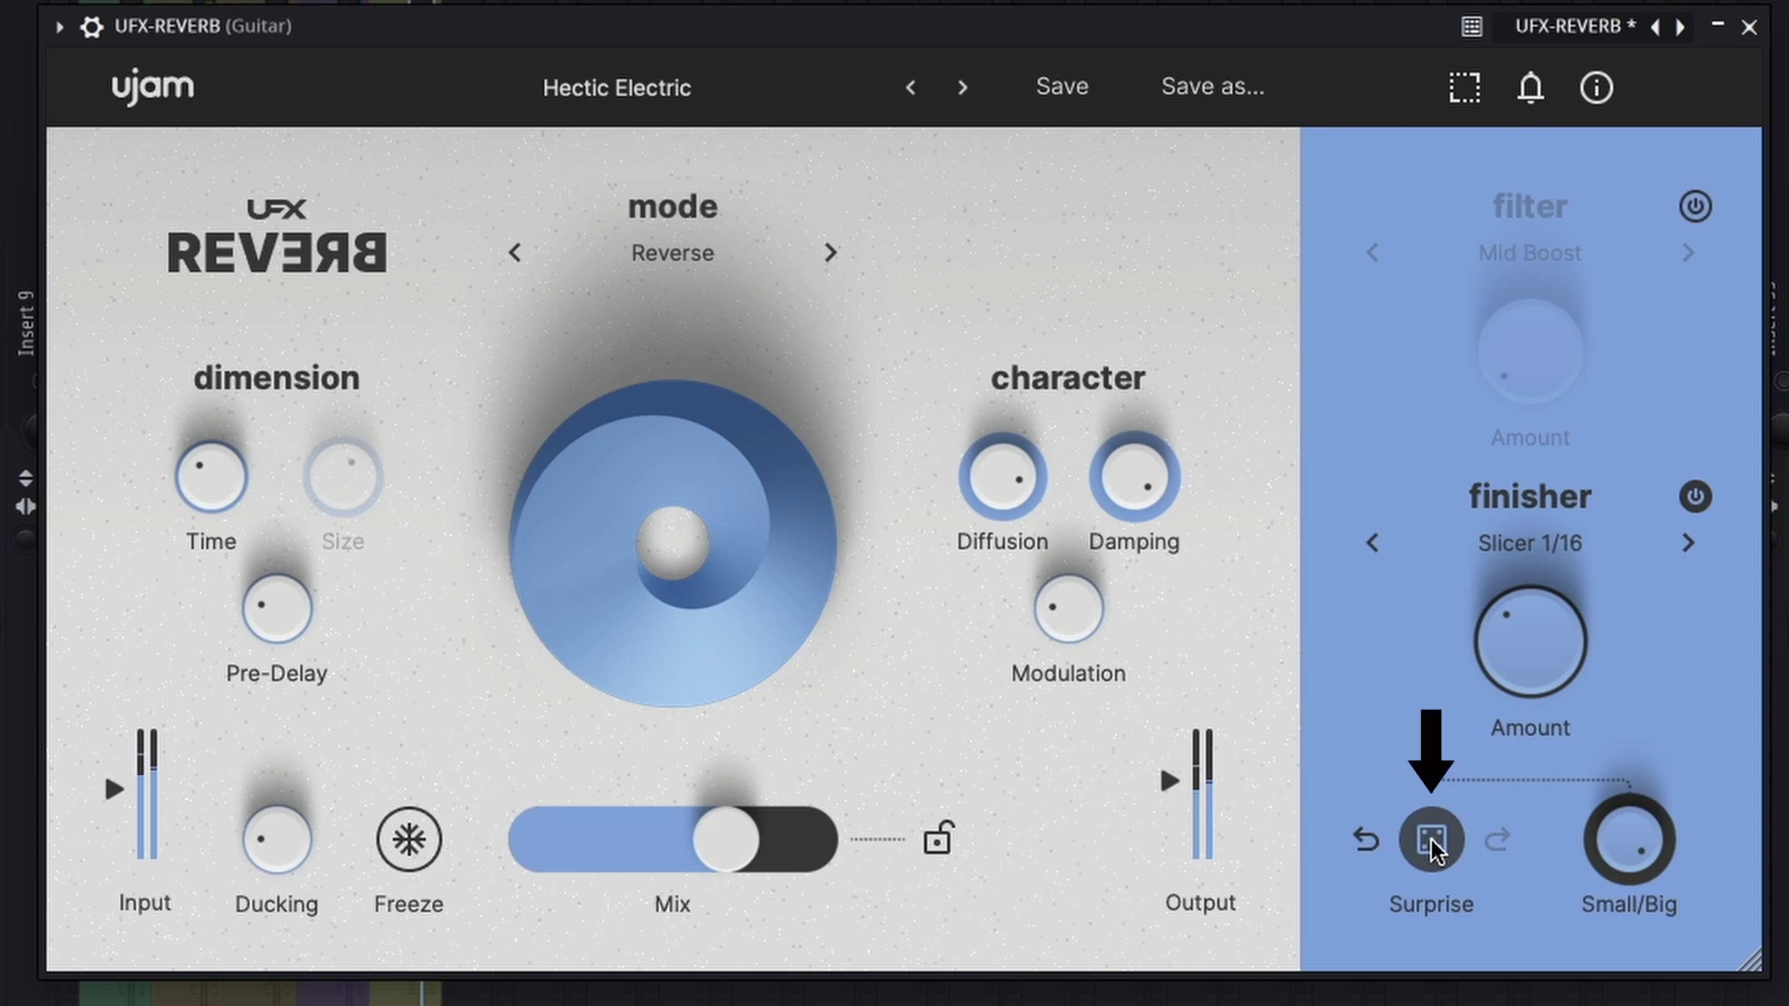
pyautogui.click(1432, 843)
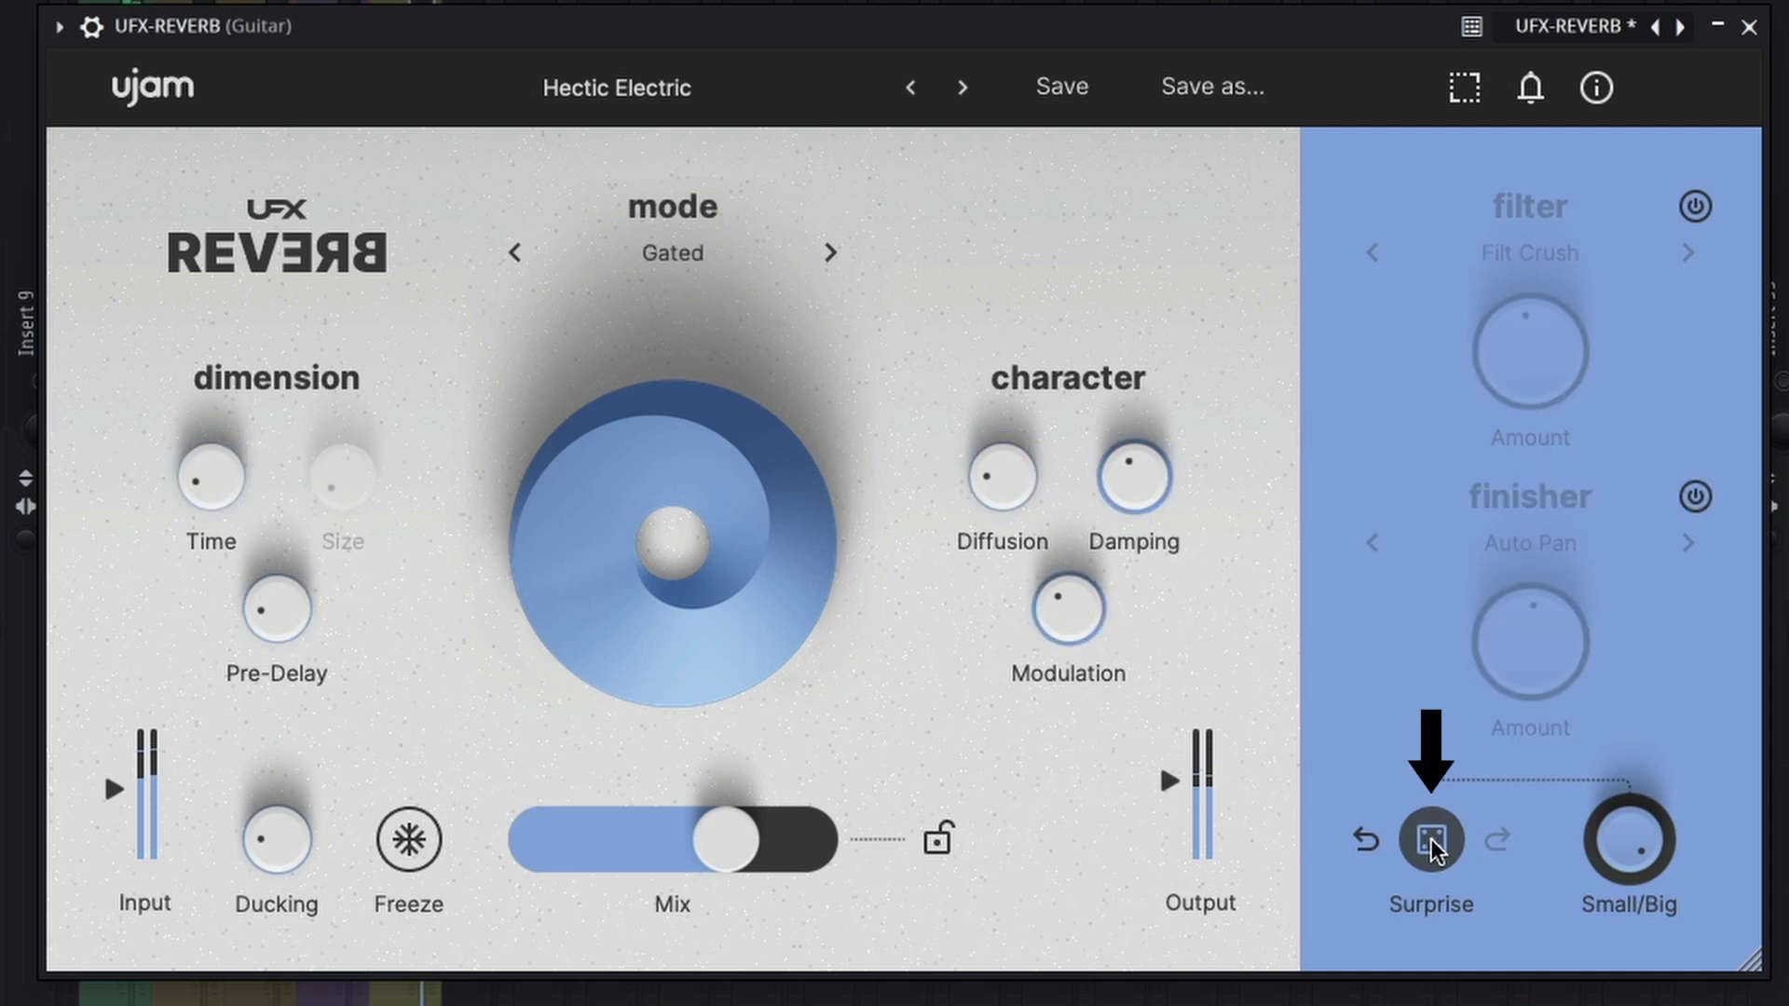
pyautogui.click(1432, 843)
pyautogui.click(1433, 843)
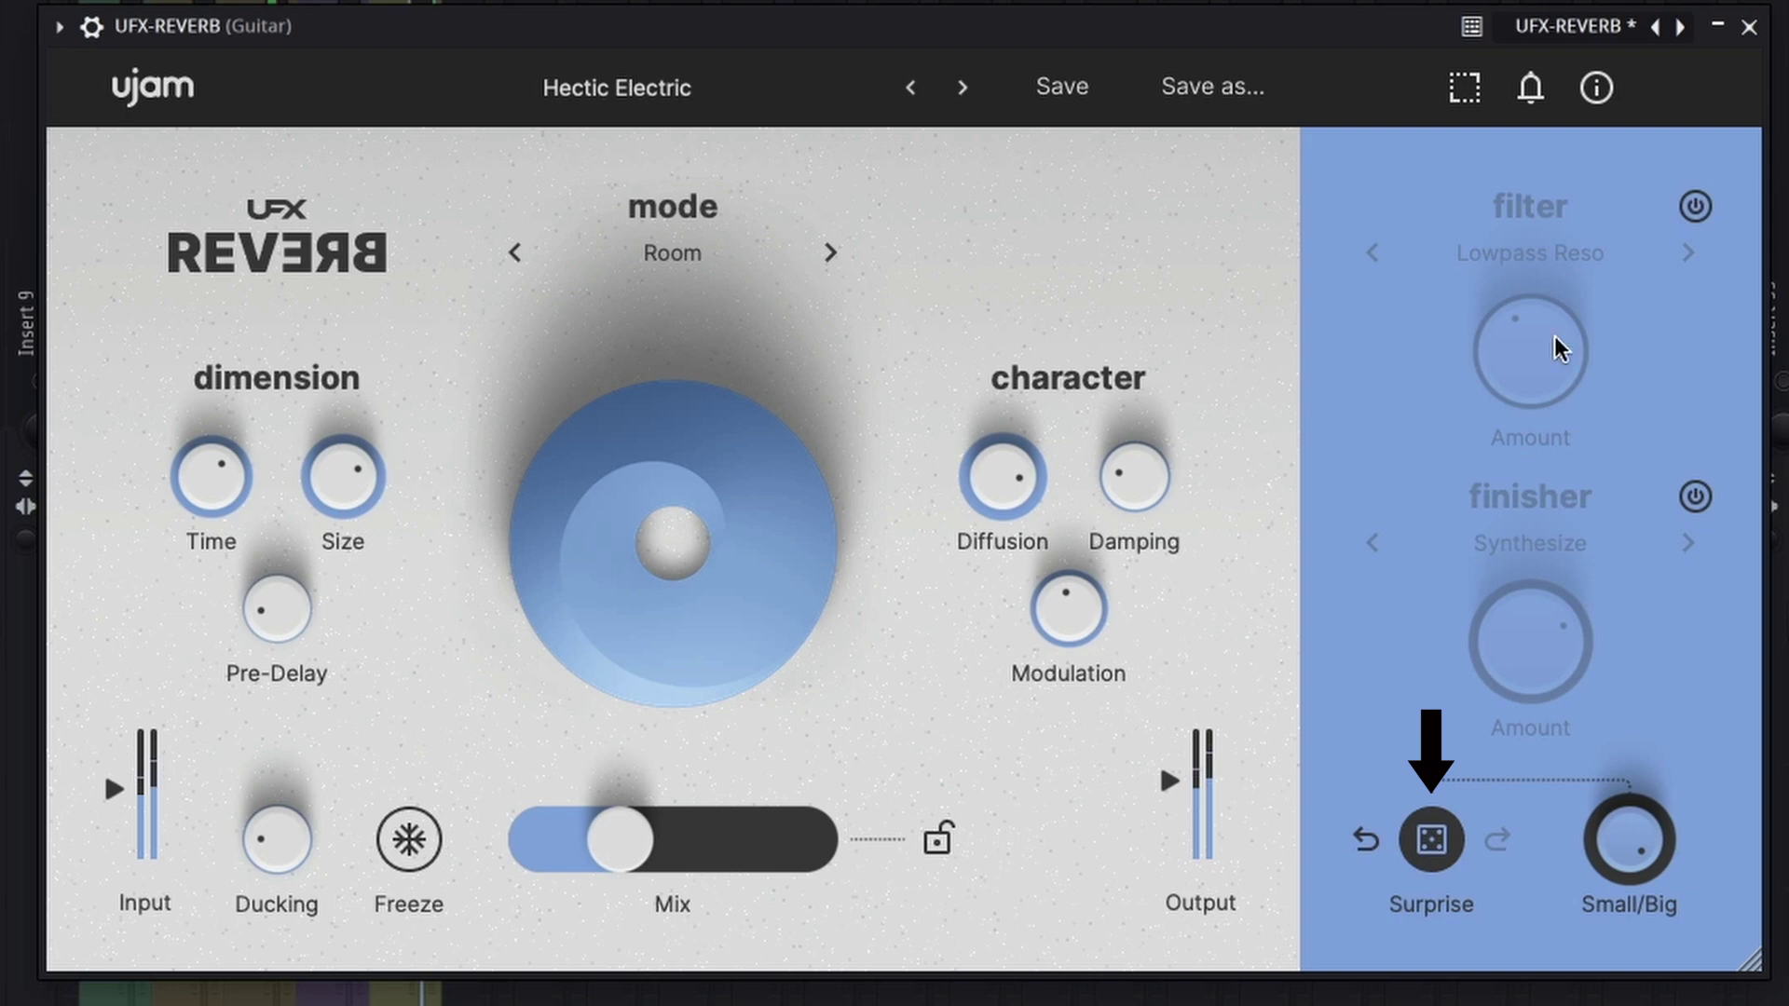
# Step: Close the Guitar track's reverb window and stop playback
pyautogui.click(1749, 27)
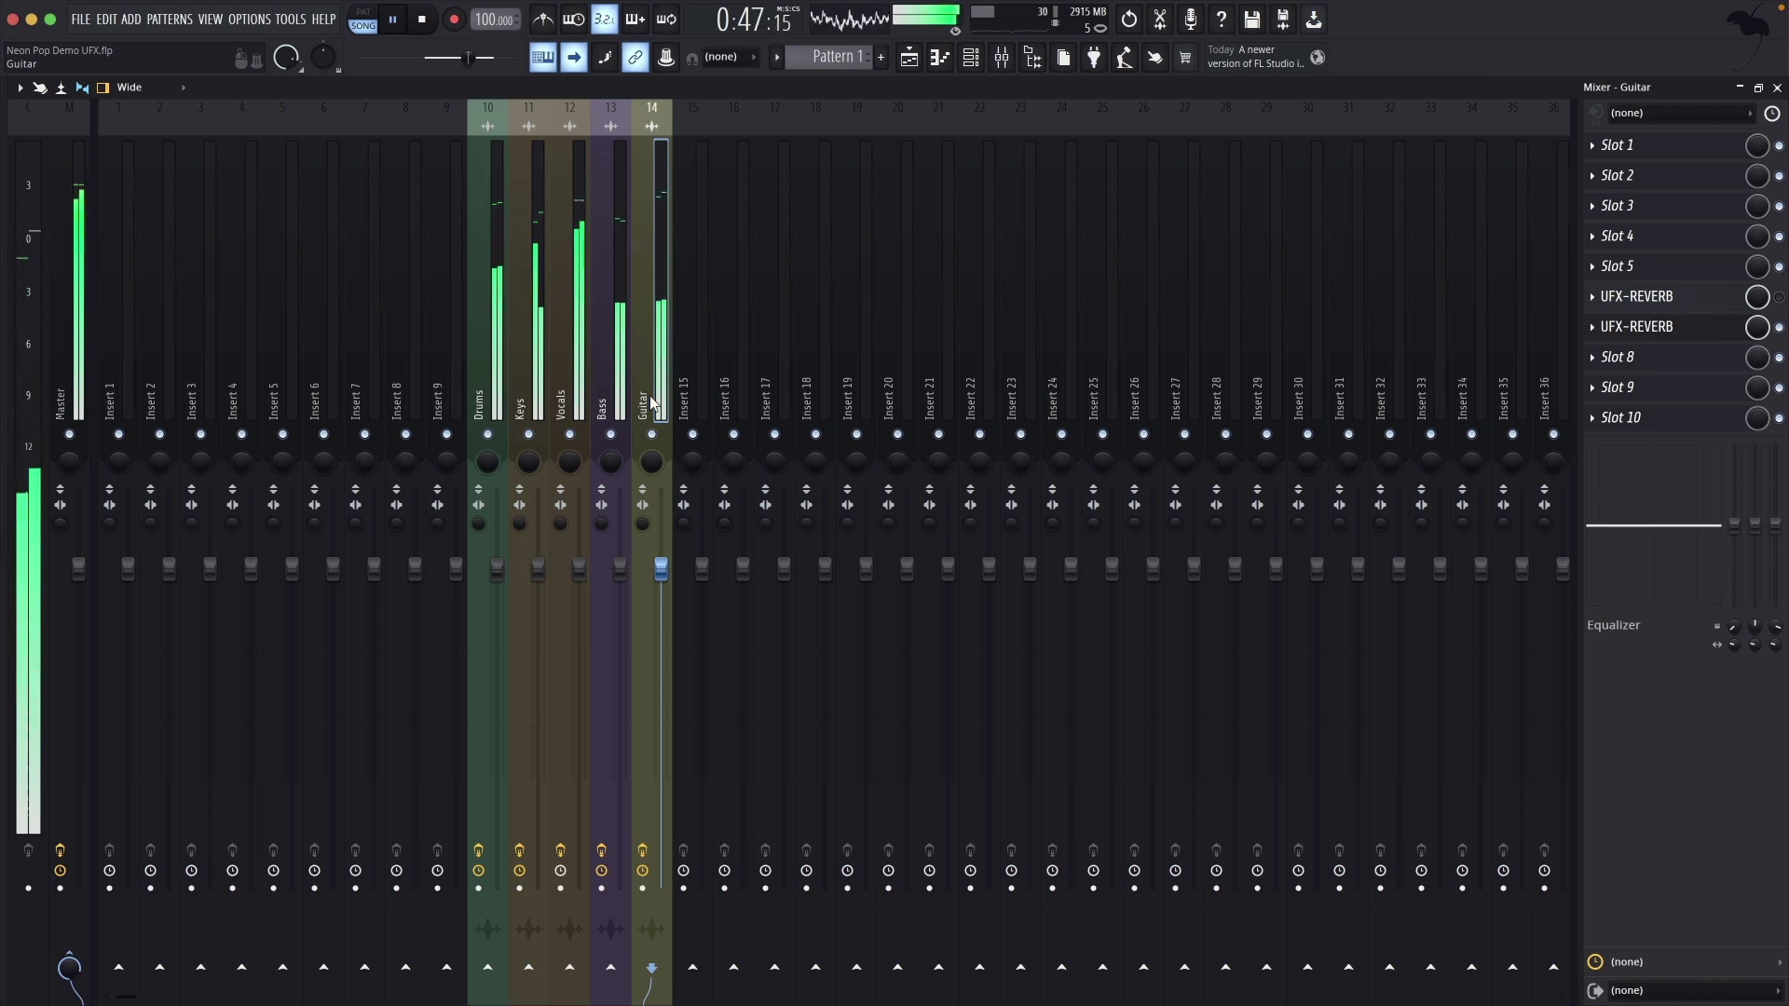
pyautogui.press('space')
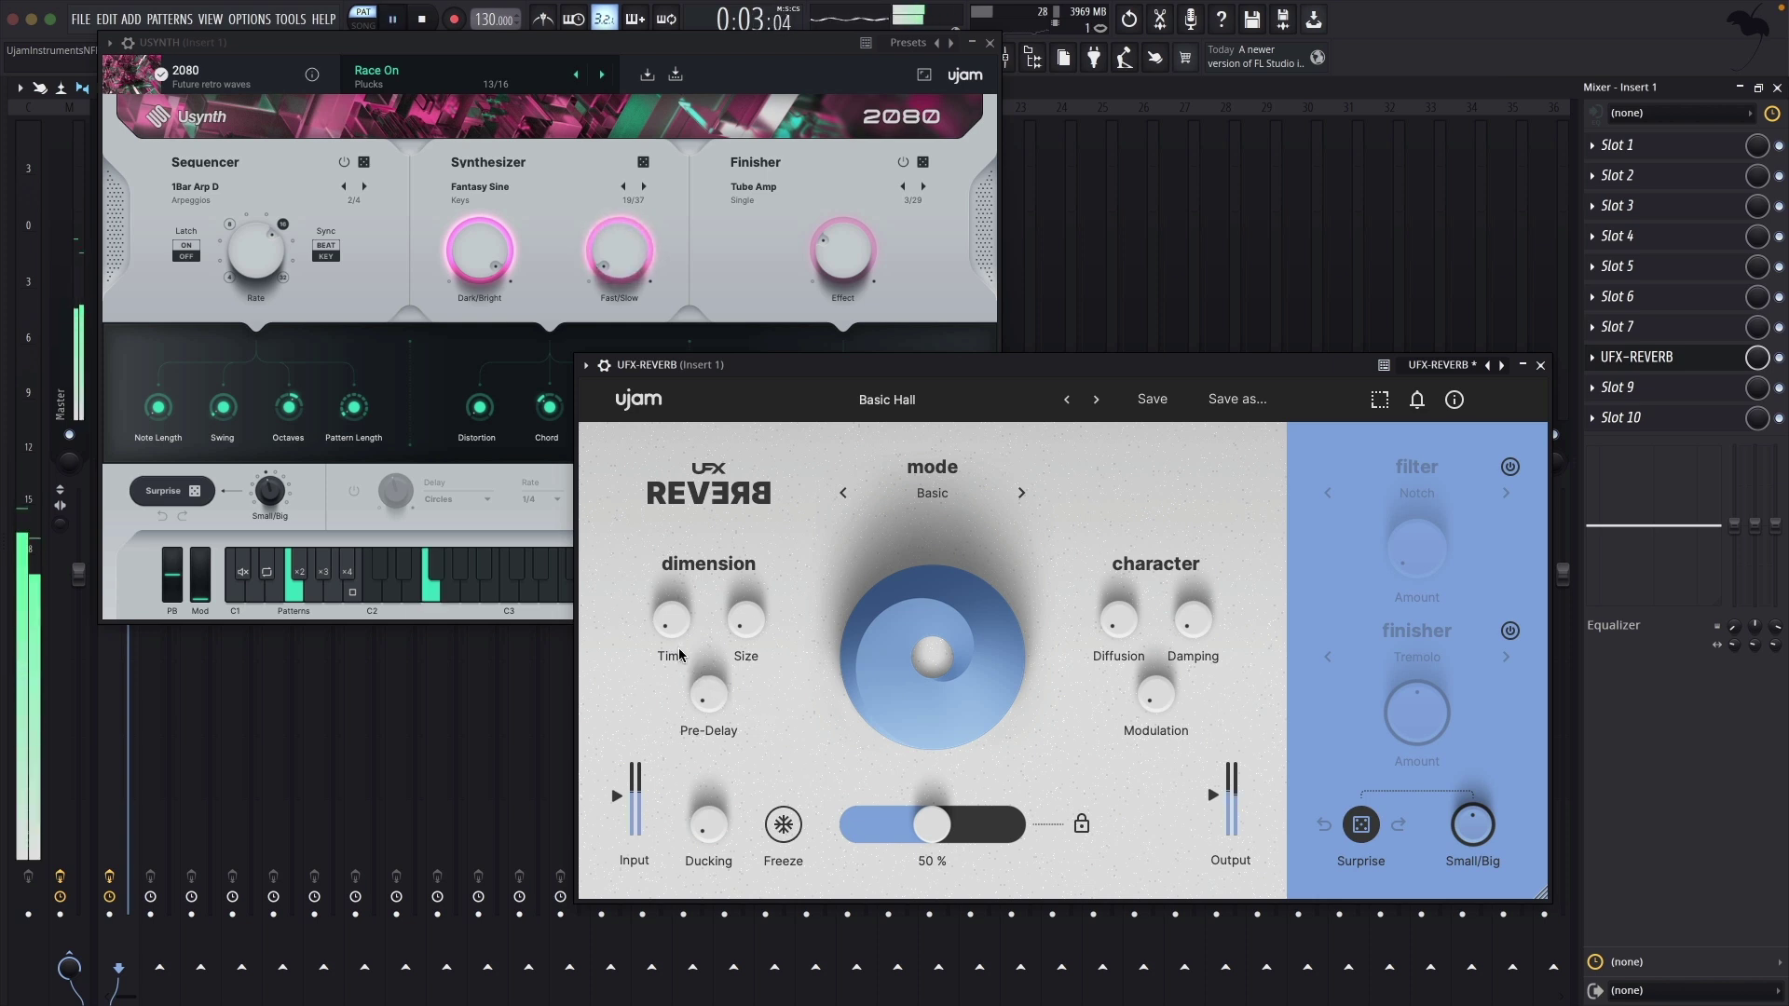
# Step: Set the dimension section of the Insert 1 reverb to 50 % time, about half size and a slight pre-delay
pyautogui.moveTo(680, 656); pyautogui.dragTo(674, 579)
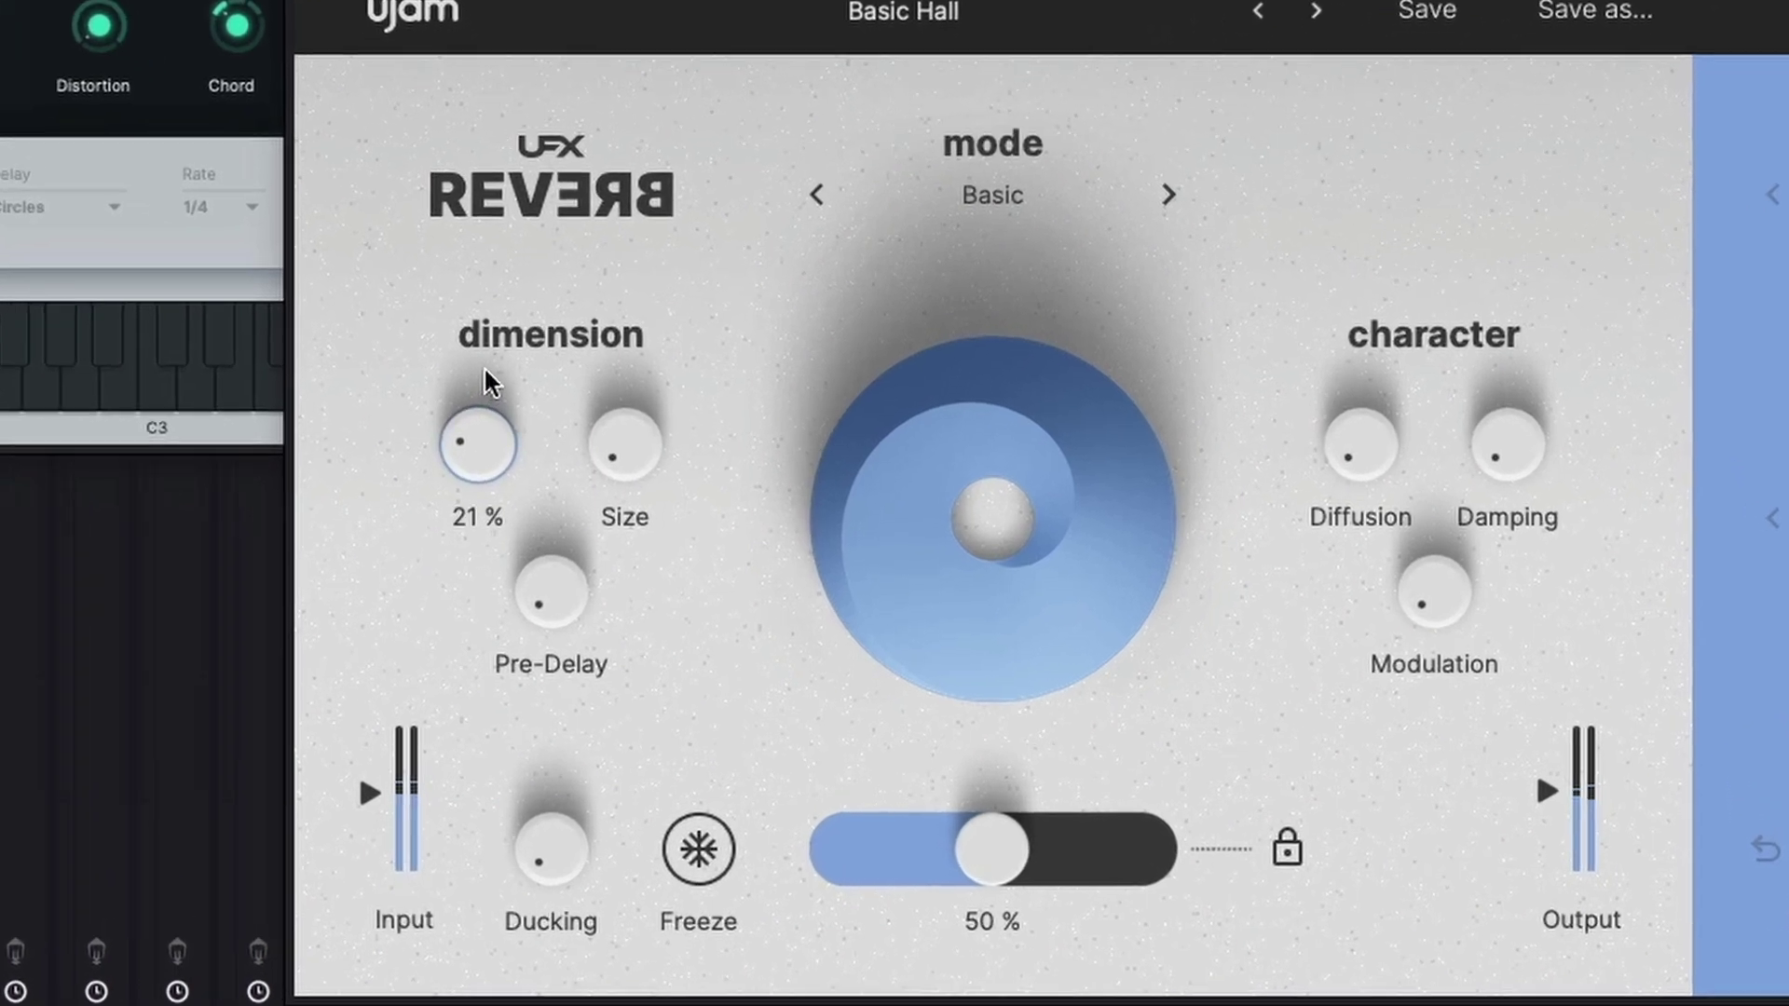
pyautogui.moveTo(484, 370); pyautogui.dragTo(495, 343)
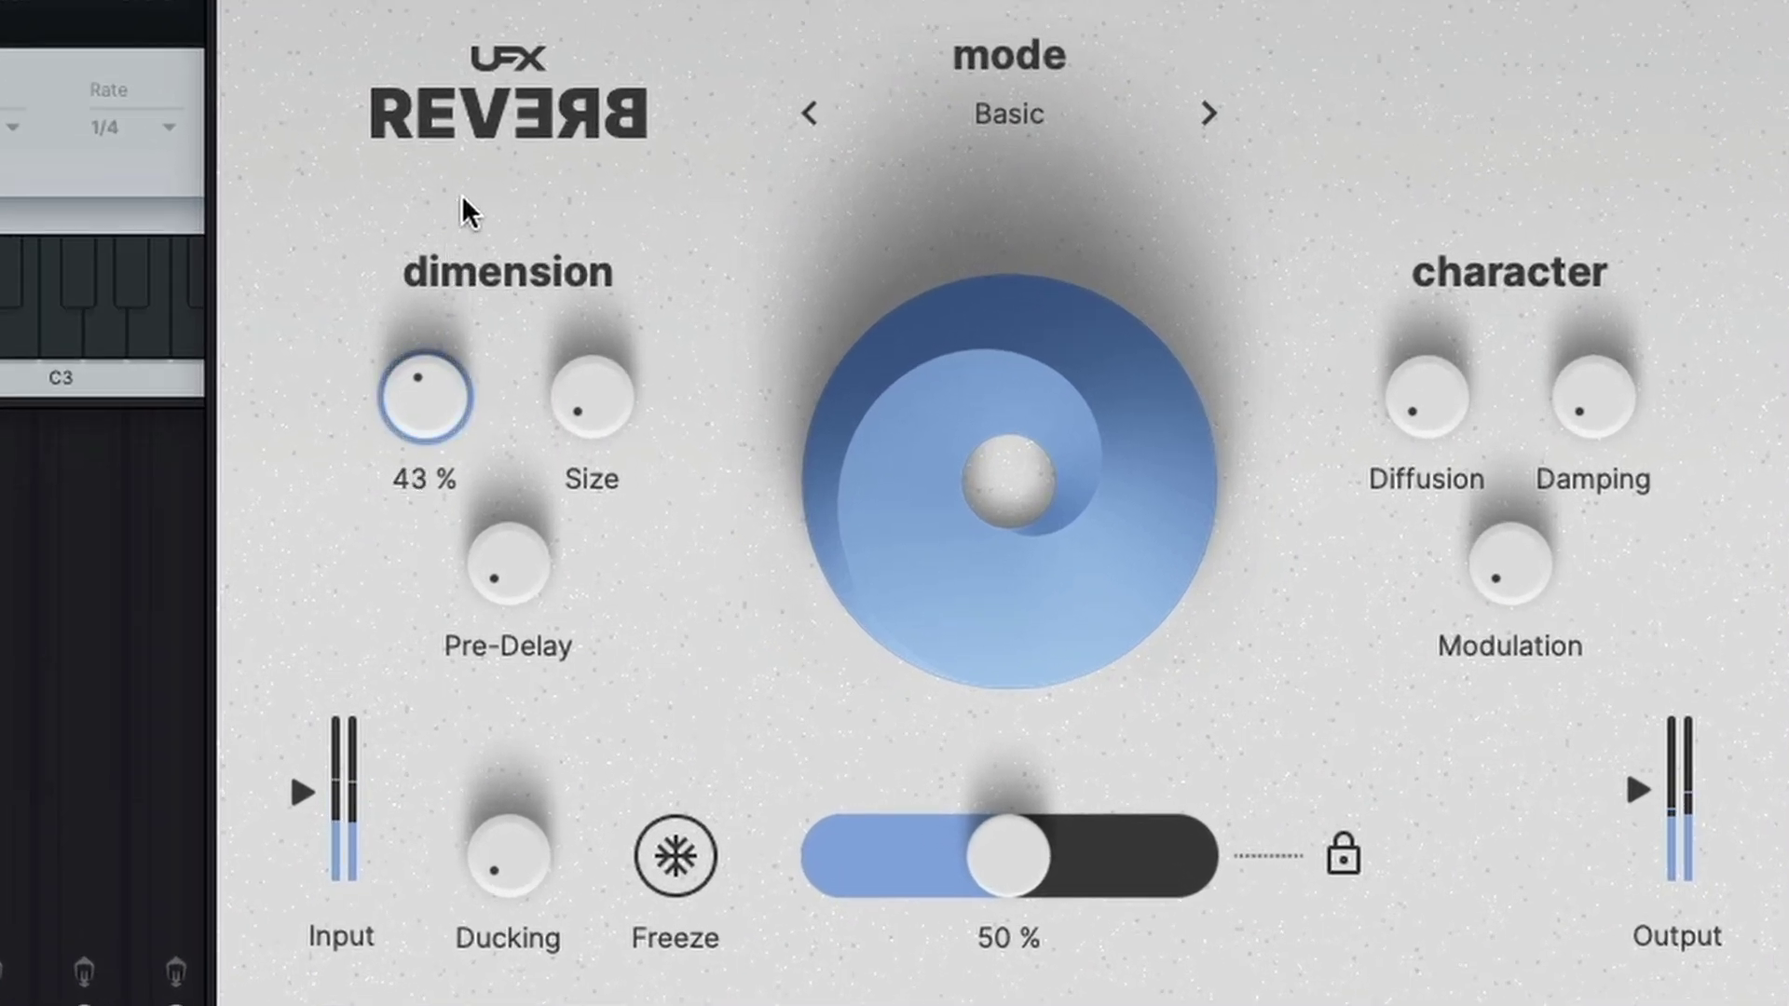
pyautogui.moveTo(472, 136); pyautogui.dragTo(488, 52)
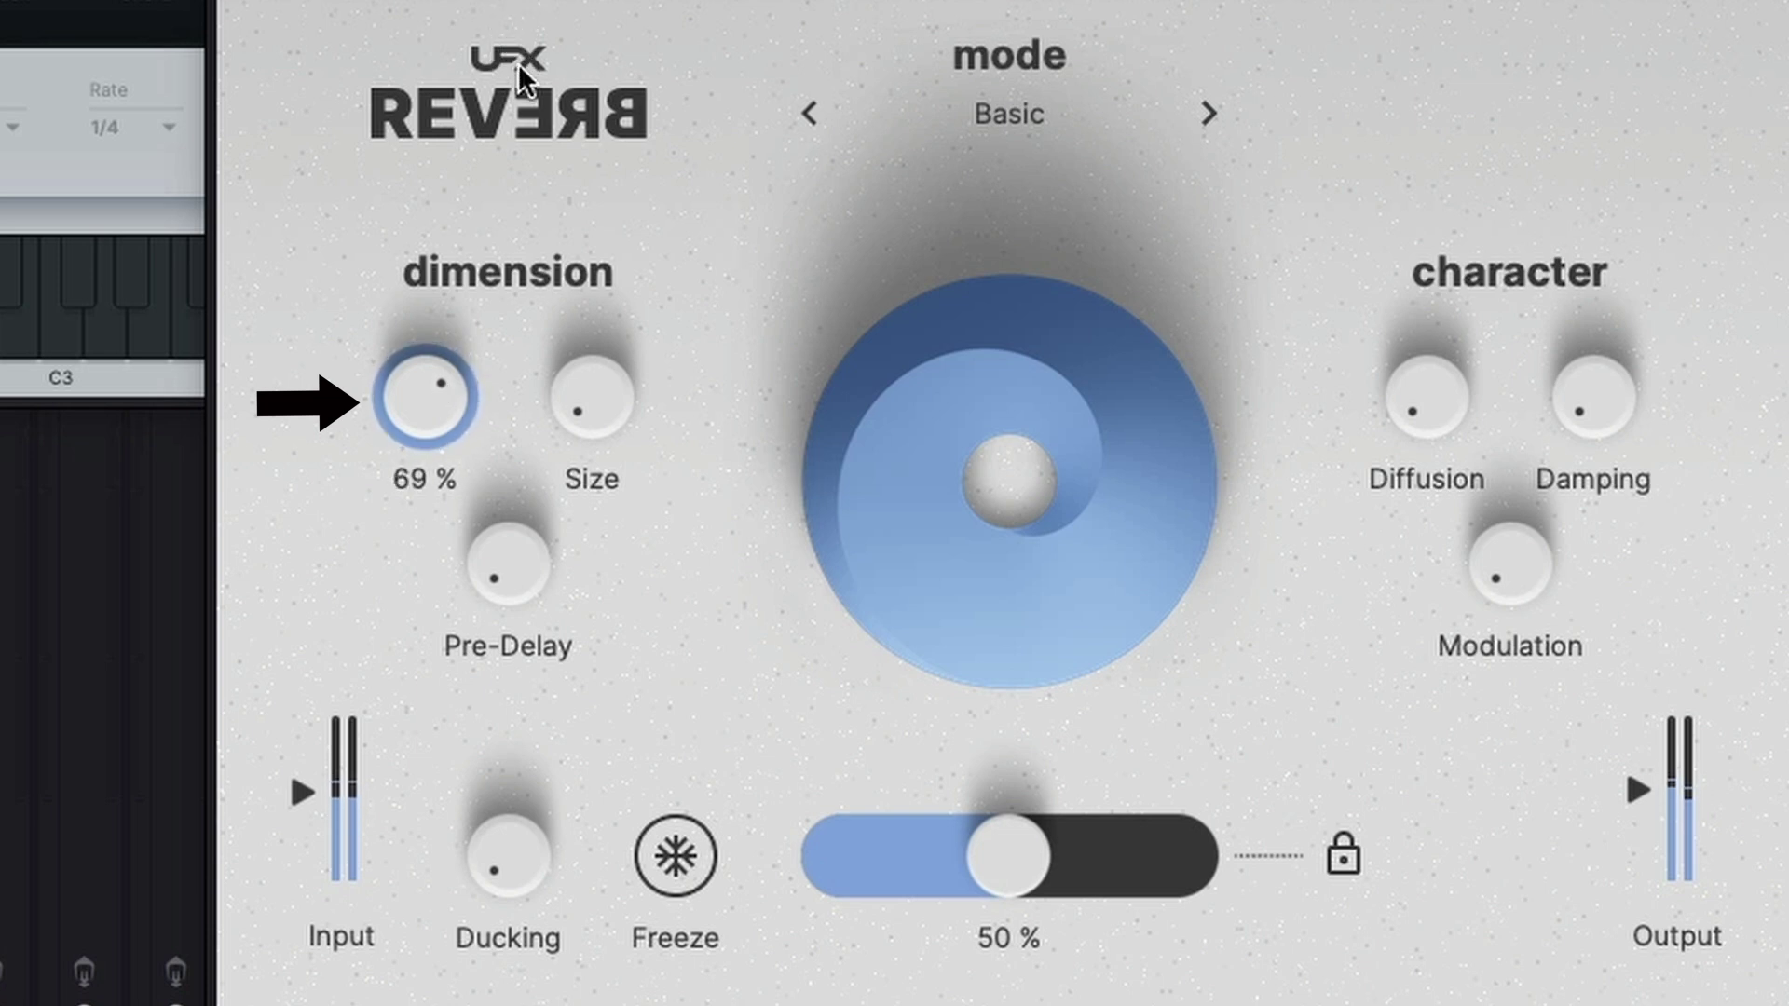
pyautogui.moveTo(516, 107); pyautogui.dragTo(505, 150)
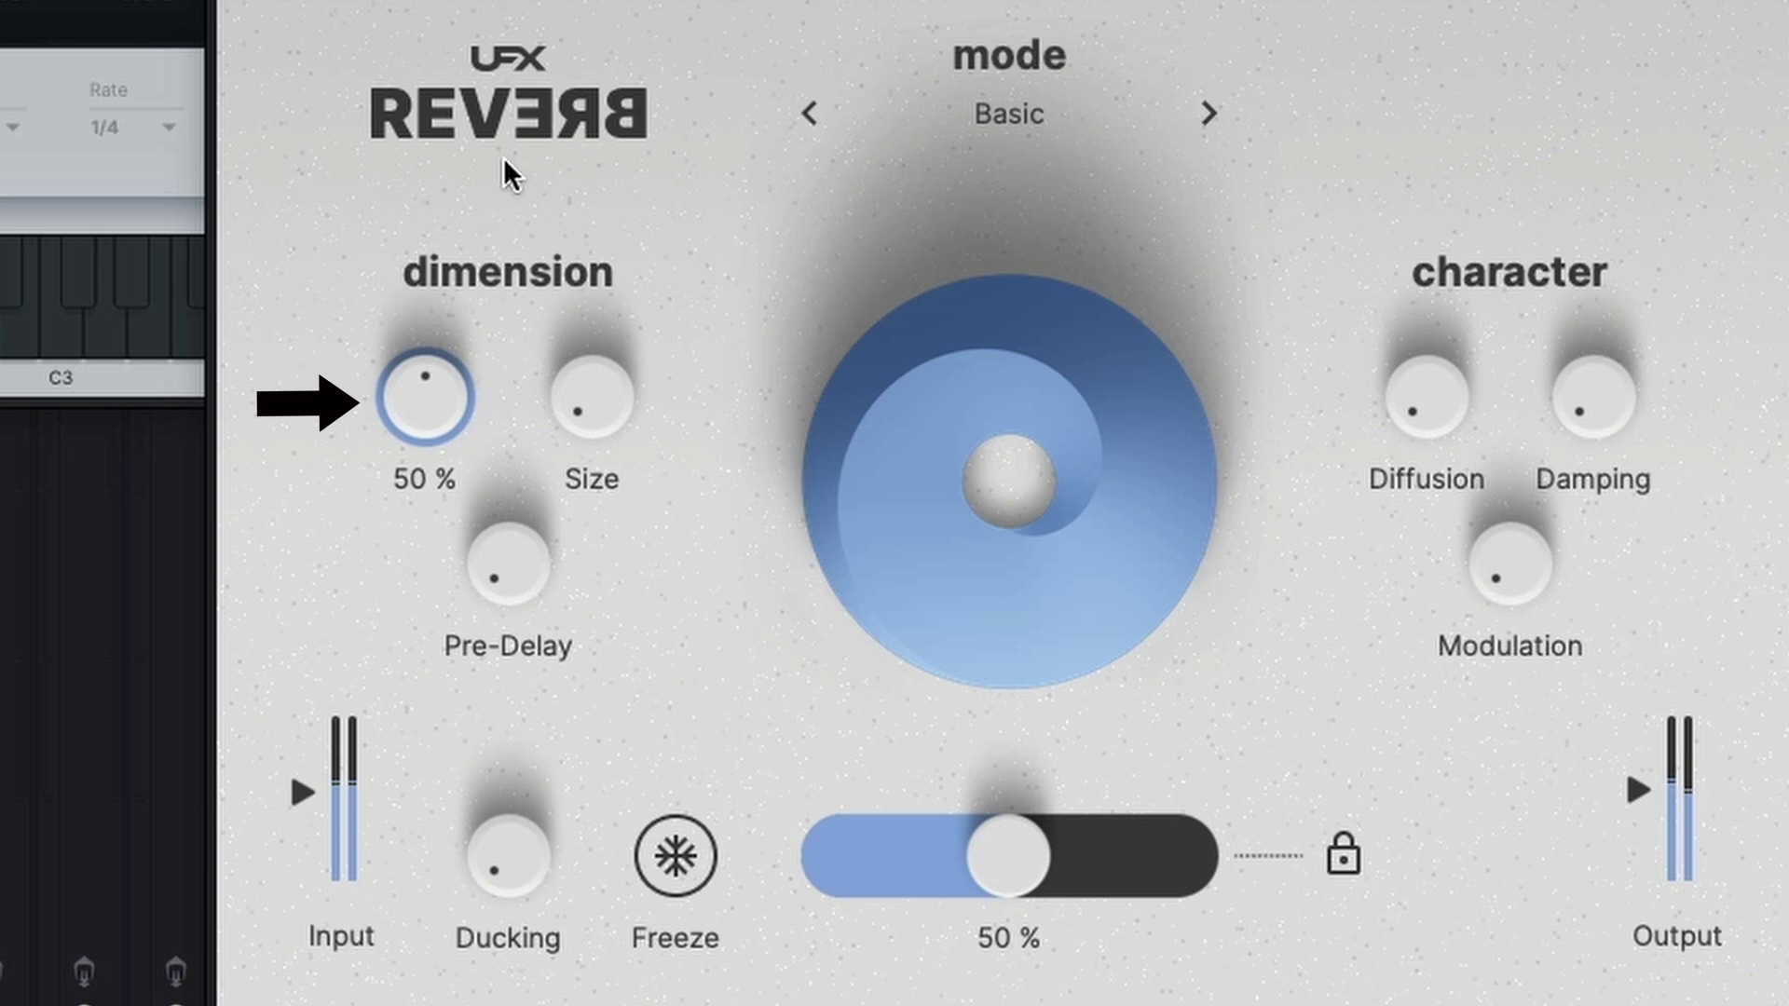
pyautogui.moveTo(579, 410); pyautogui.dragTo(613, 177)
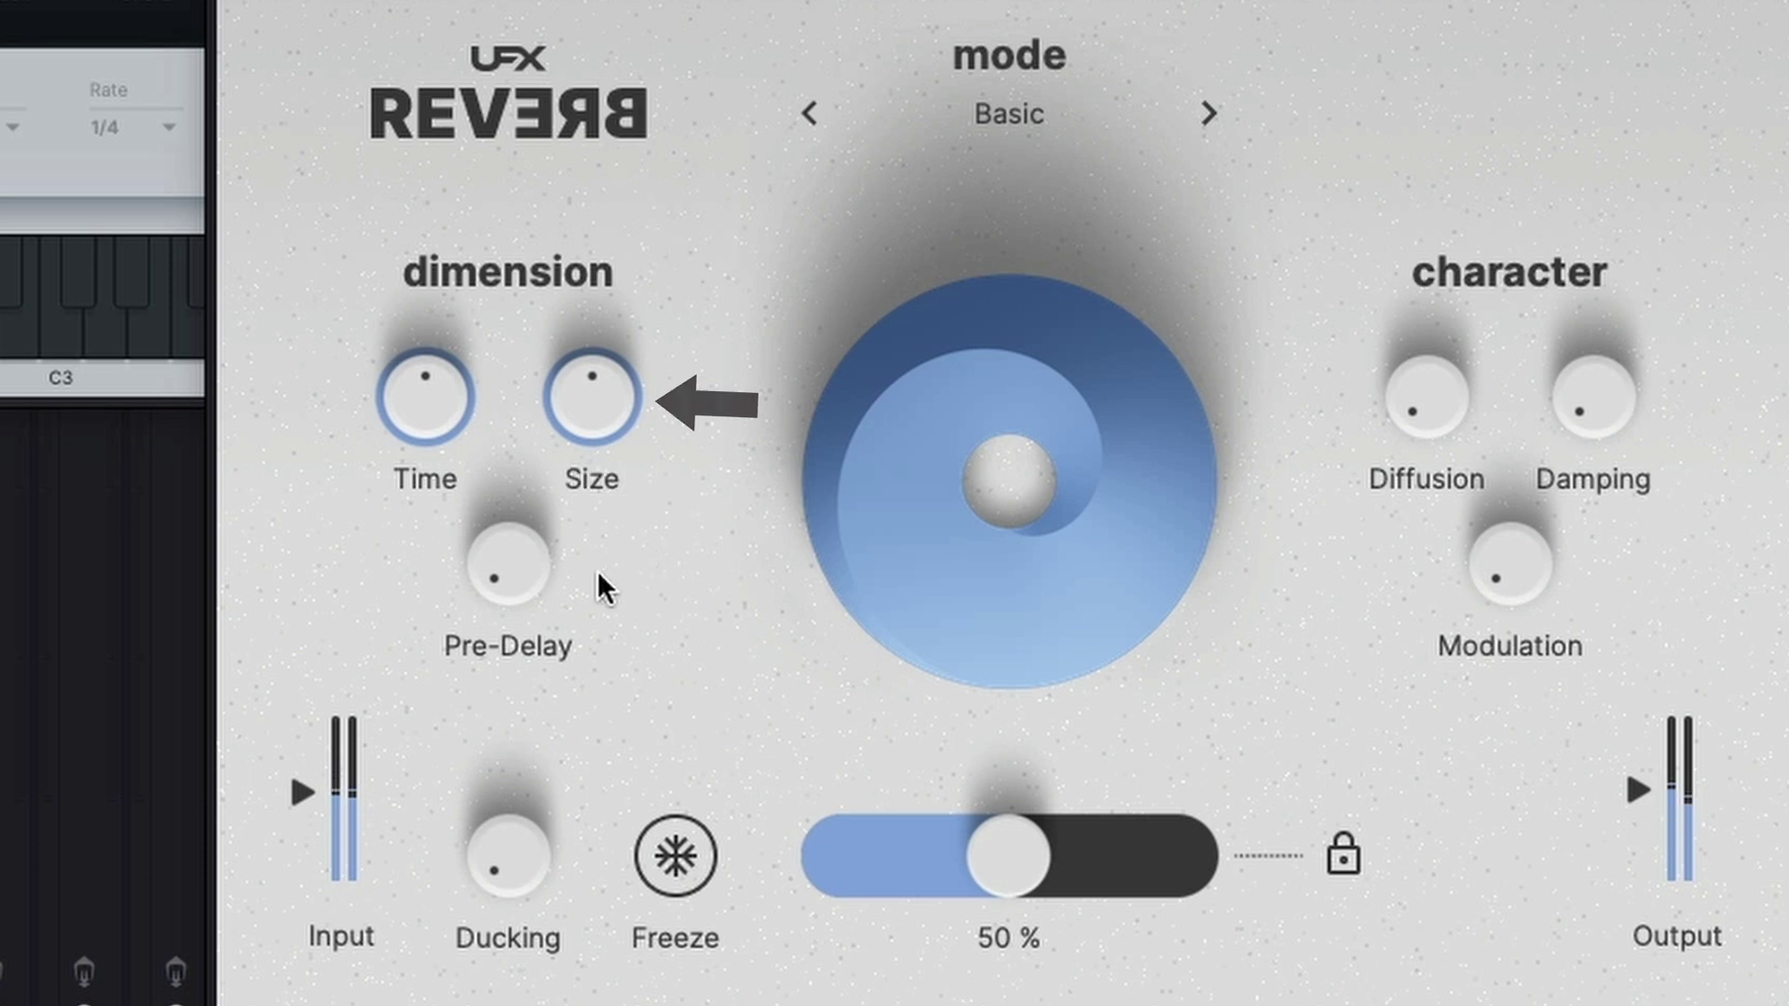
pyautogui.moveTo(516, 576)
pyautogui.mouseDown()
pyautogui.moveTo(494, 502)
pyautogui.moveTo(507, 470)
pyautogui.mouseUp()
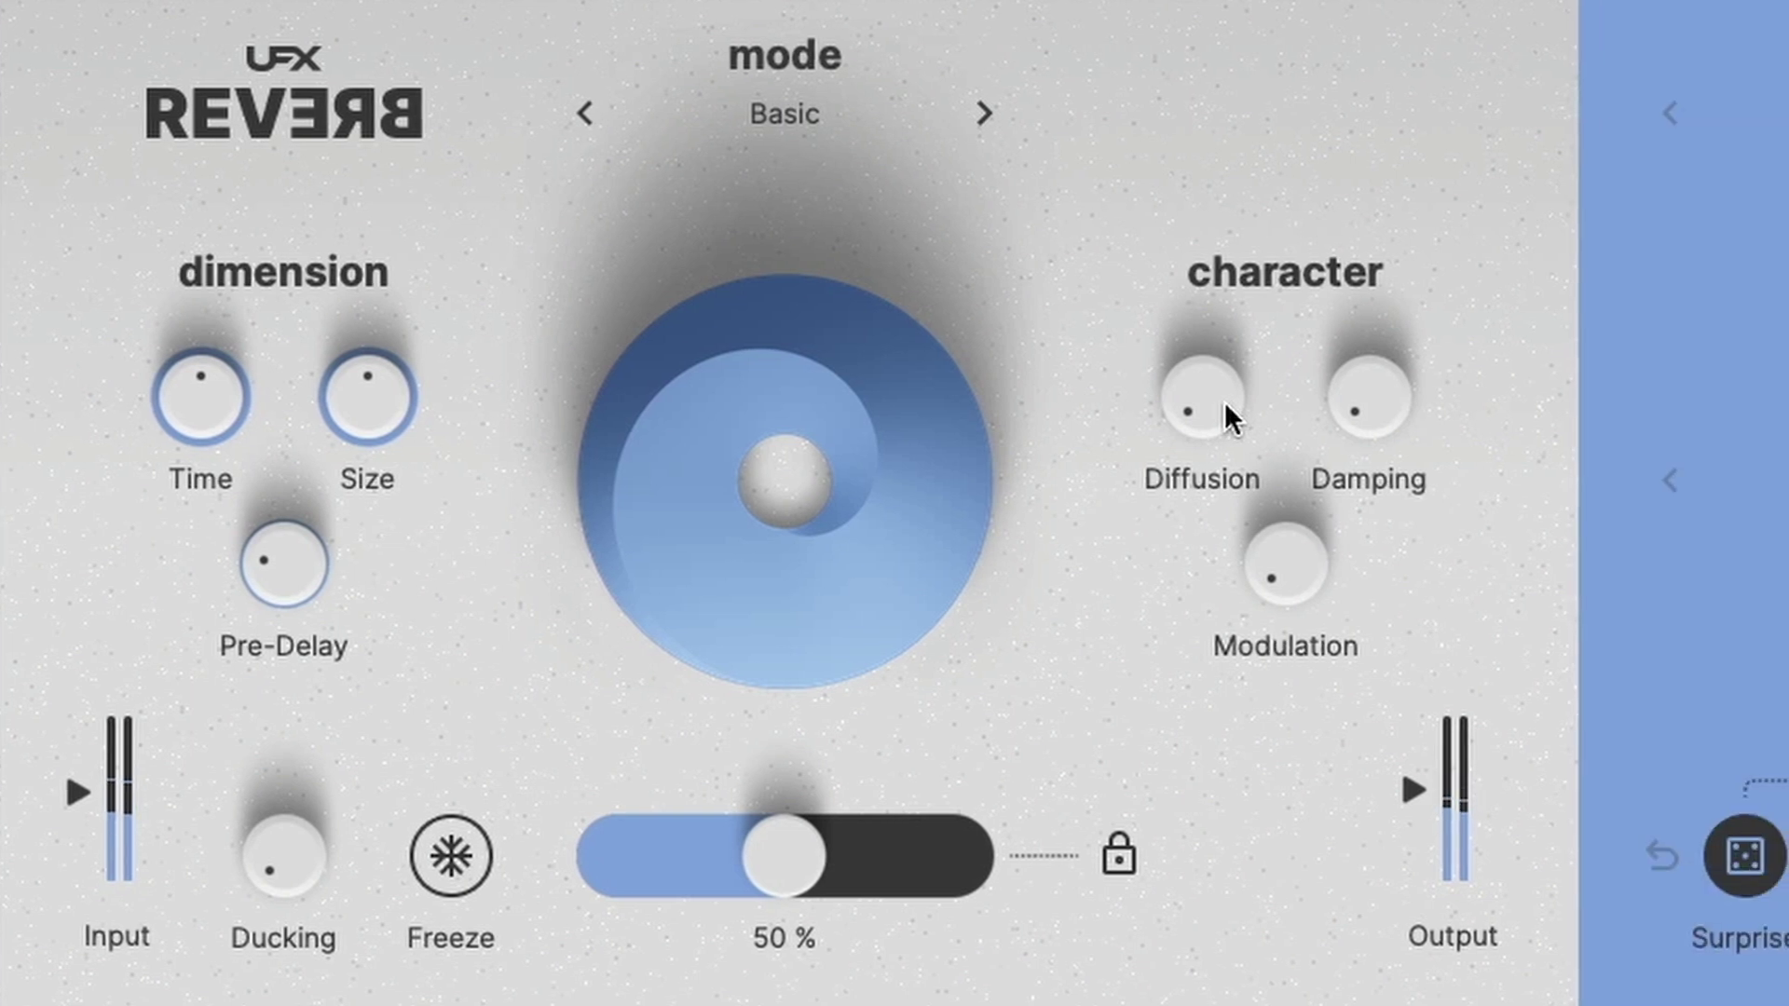
# Step: Sweep the reverb's diffusion up to 69 % and bring it back to 49 %
pyautogui.moveTo(1361, 403); pyautogui.dragTo(1345, 287)
pyautogui.moveTo(1211, 288); pyautogui.dragTo(1209, 230)
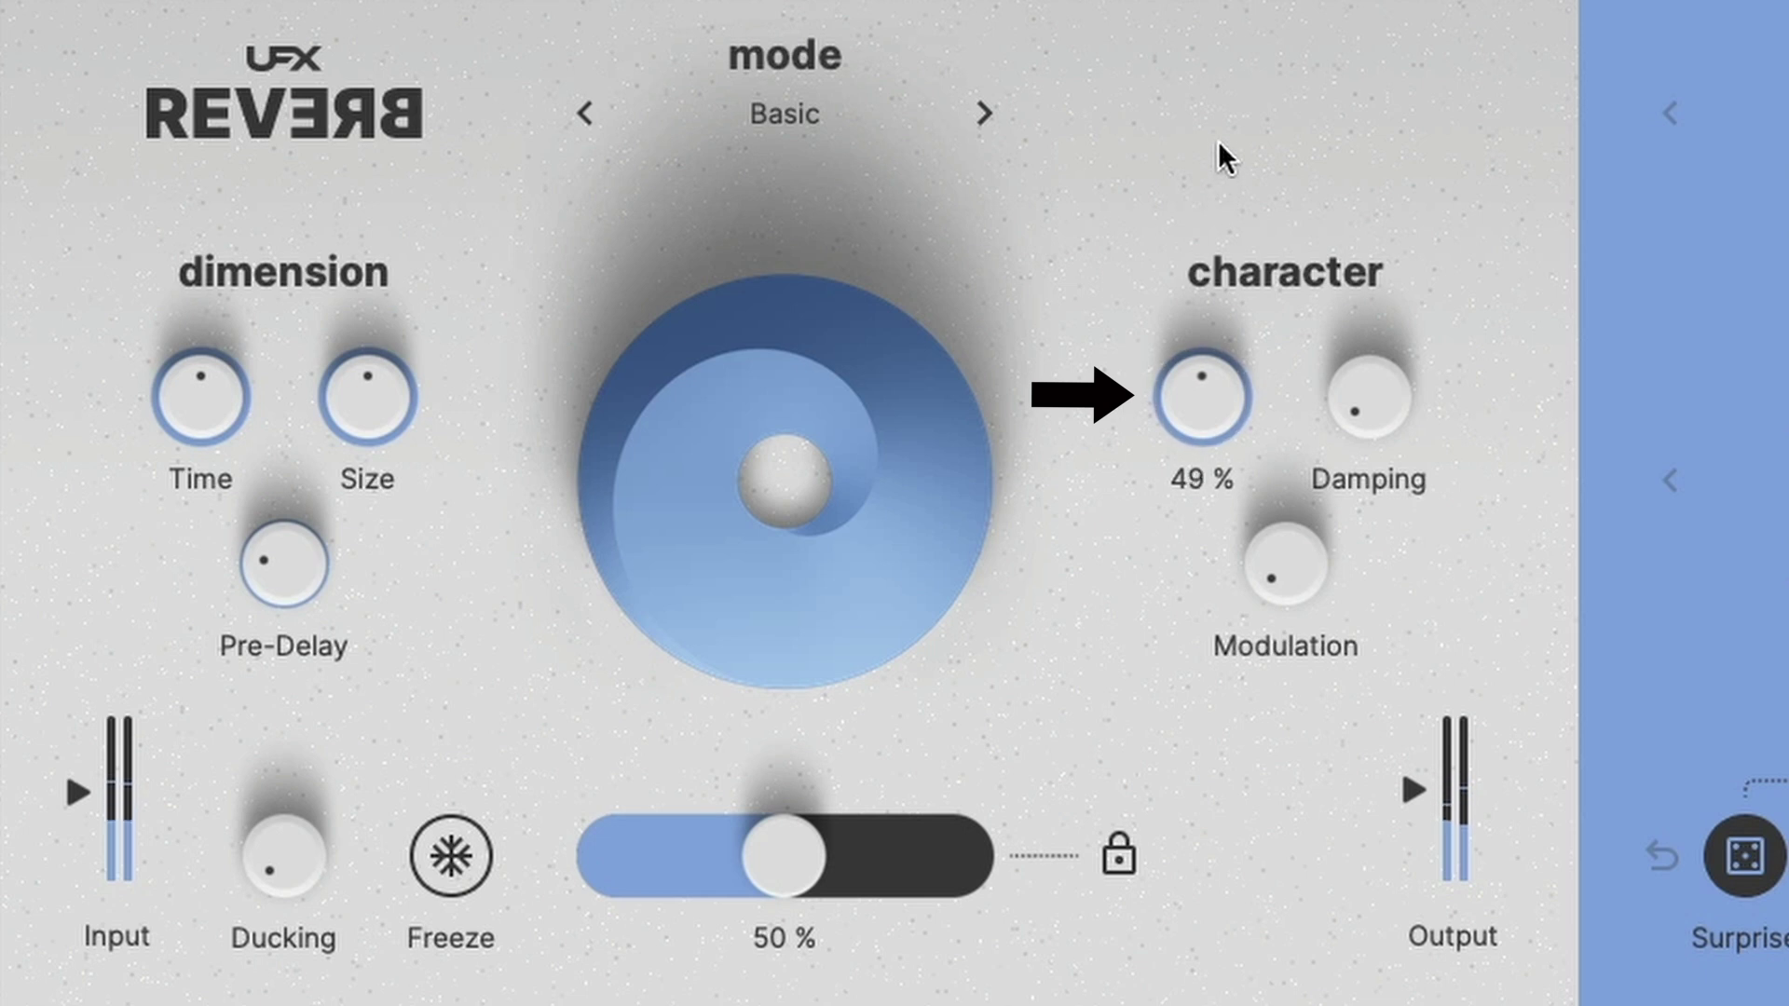
pyautogui.moveTo(1244, 34)
pyautogui.mouseDown()
pyautogui.moveTo(1274, 0)
pyautogui.moveTo(1273, 42)
pyautogui.mouseUp()
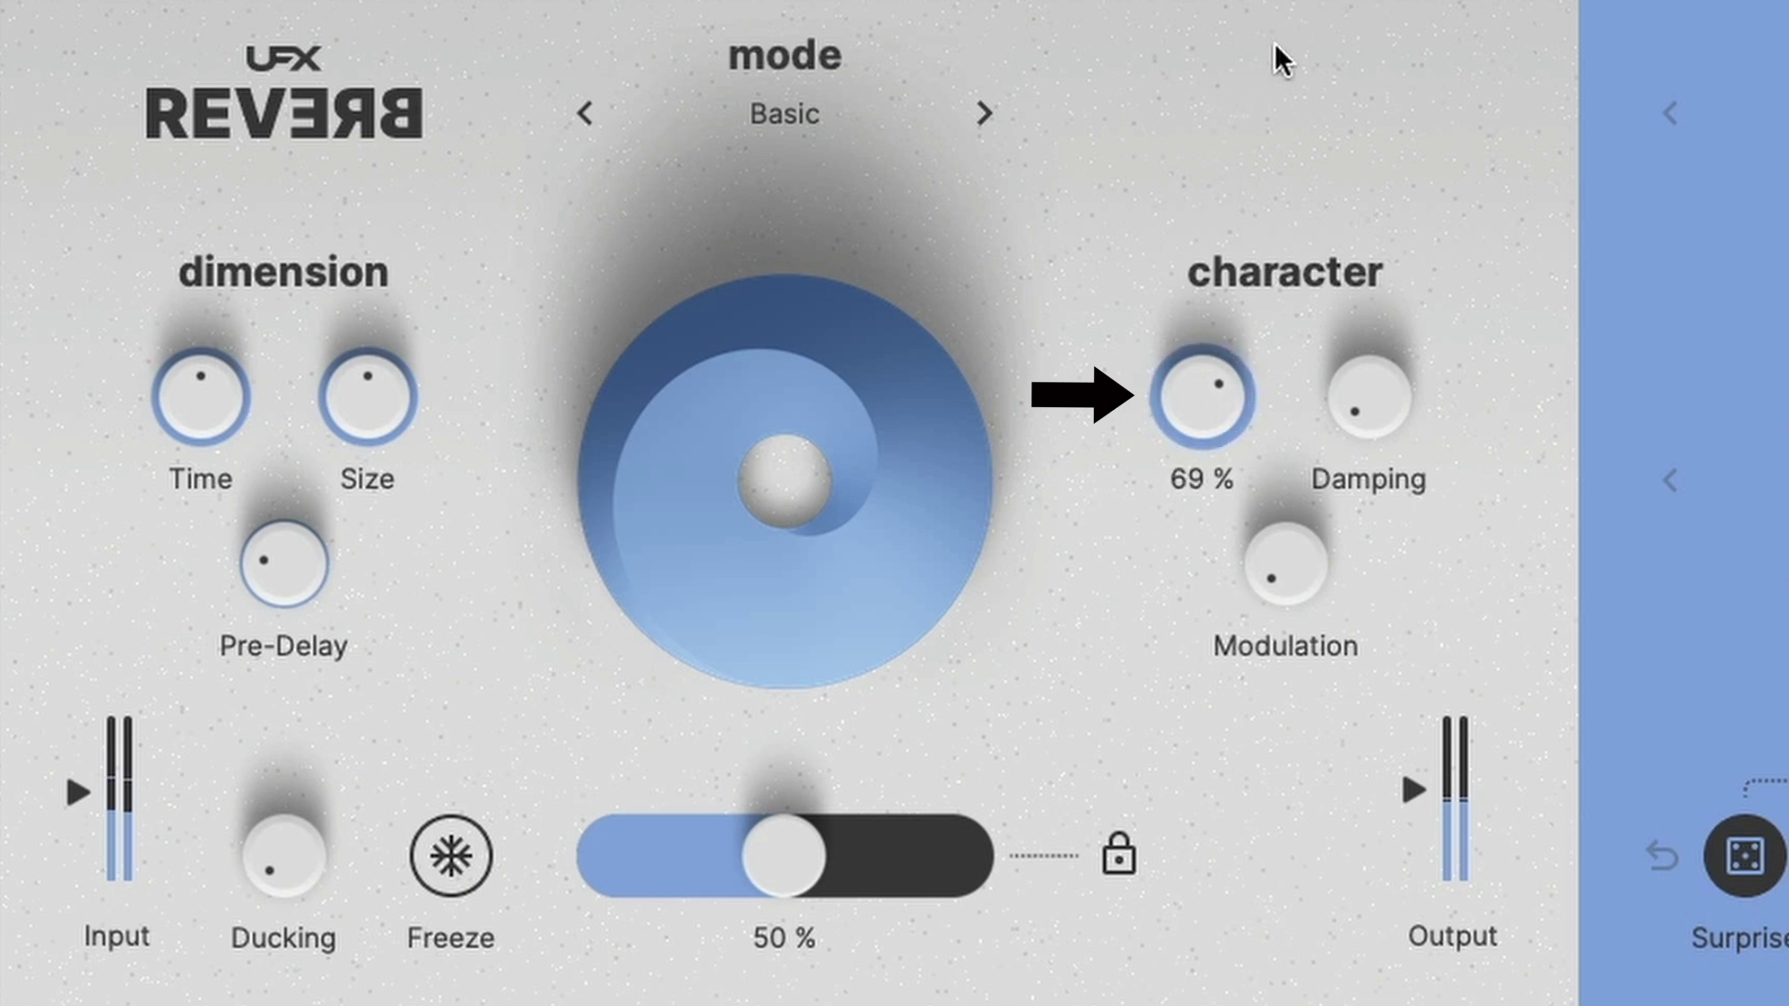
pyautogui.moveTo(1255, 139); pyautogui.dragTo(1260, 143)
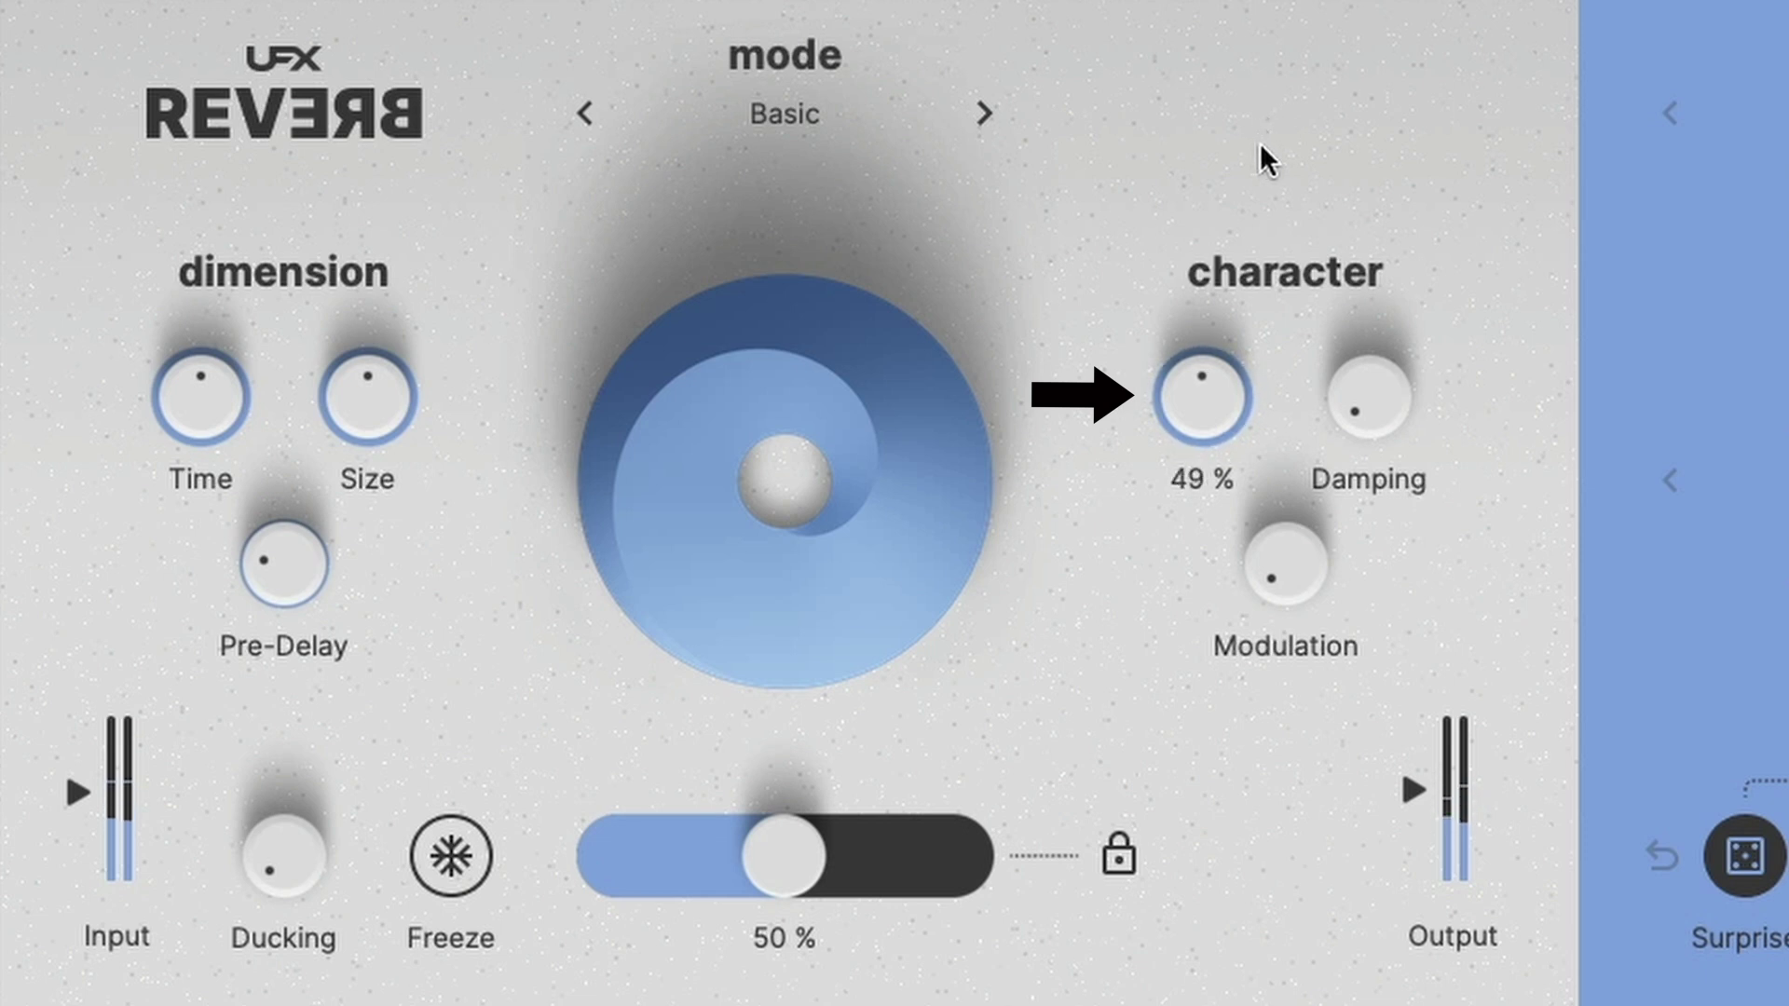
# Step: Raise the reverb's damping to 100 % and reduce it to 30 %
pyautogui.moveTo(1361, 378); pyautogui.dragTo(1407, 0)
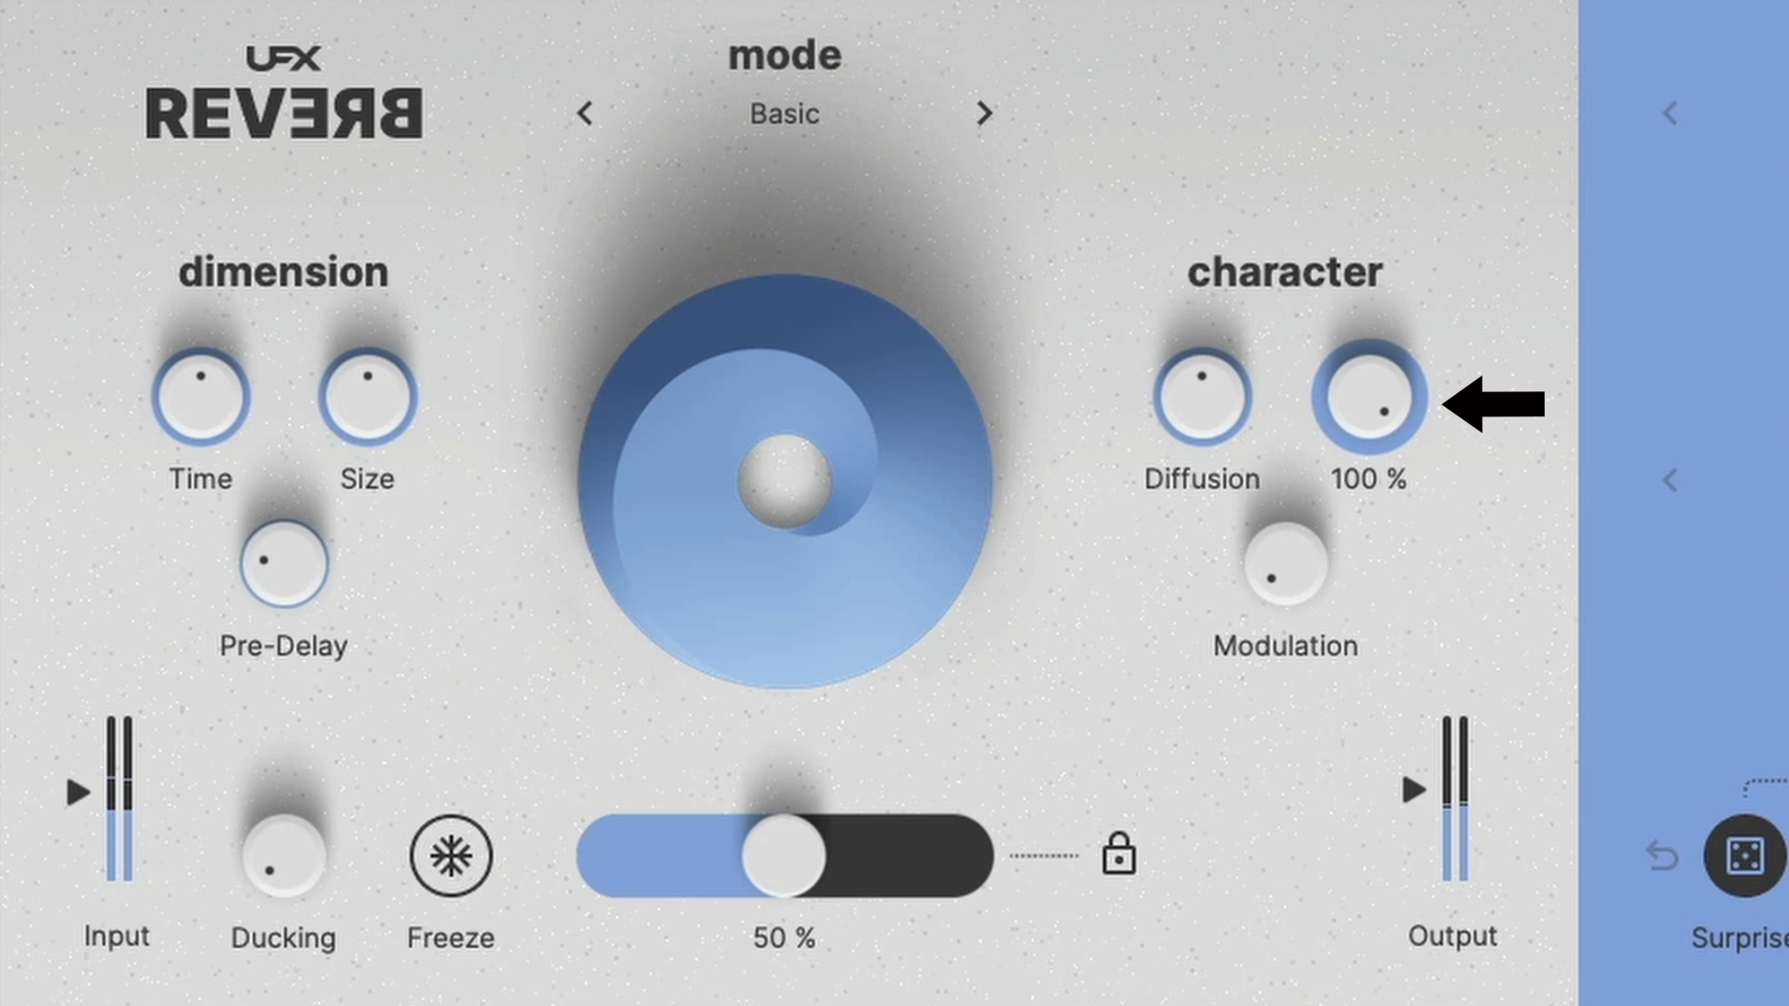
pyautogui.moveTo(1360, 528); pyautogui.dragTo(1347, 604)
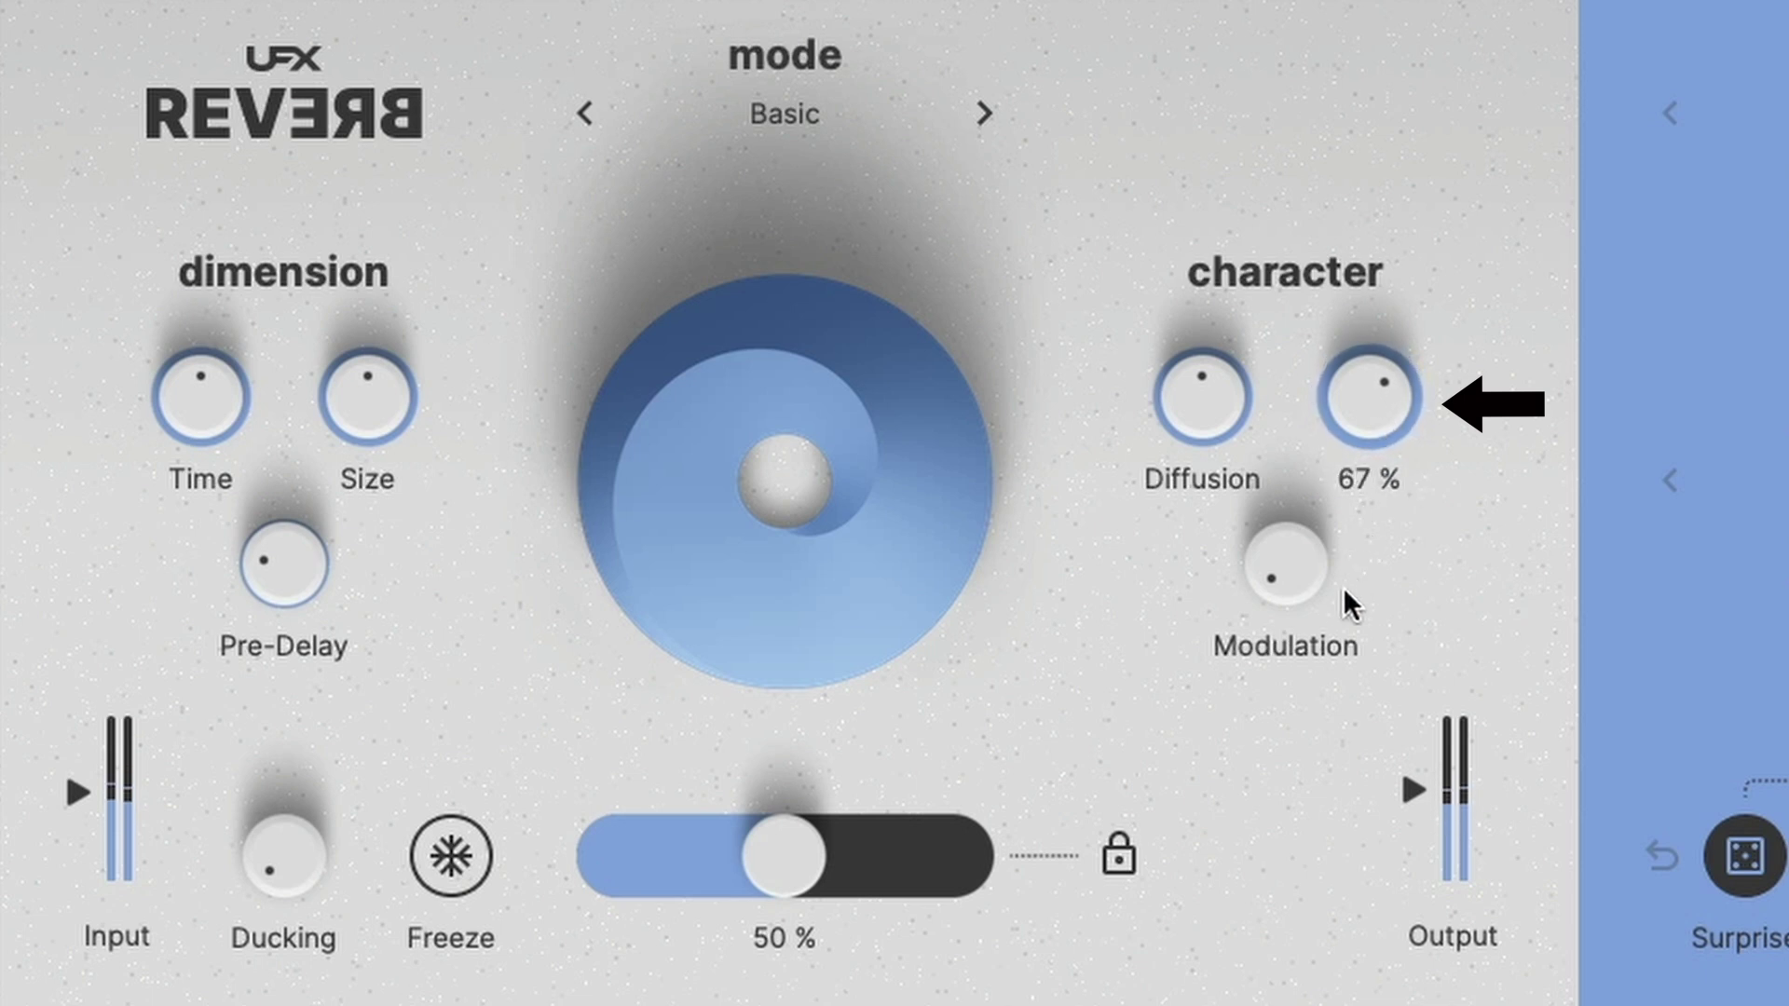
pyautogui.moveTo(1293, 714); pyautogui.dragTo(1264, 775)
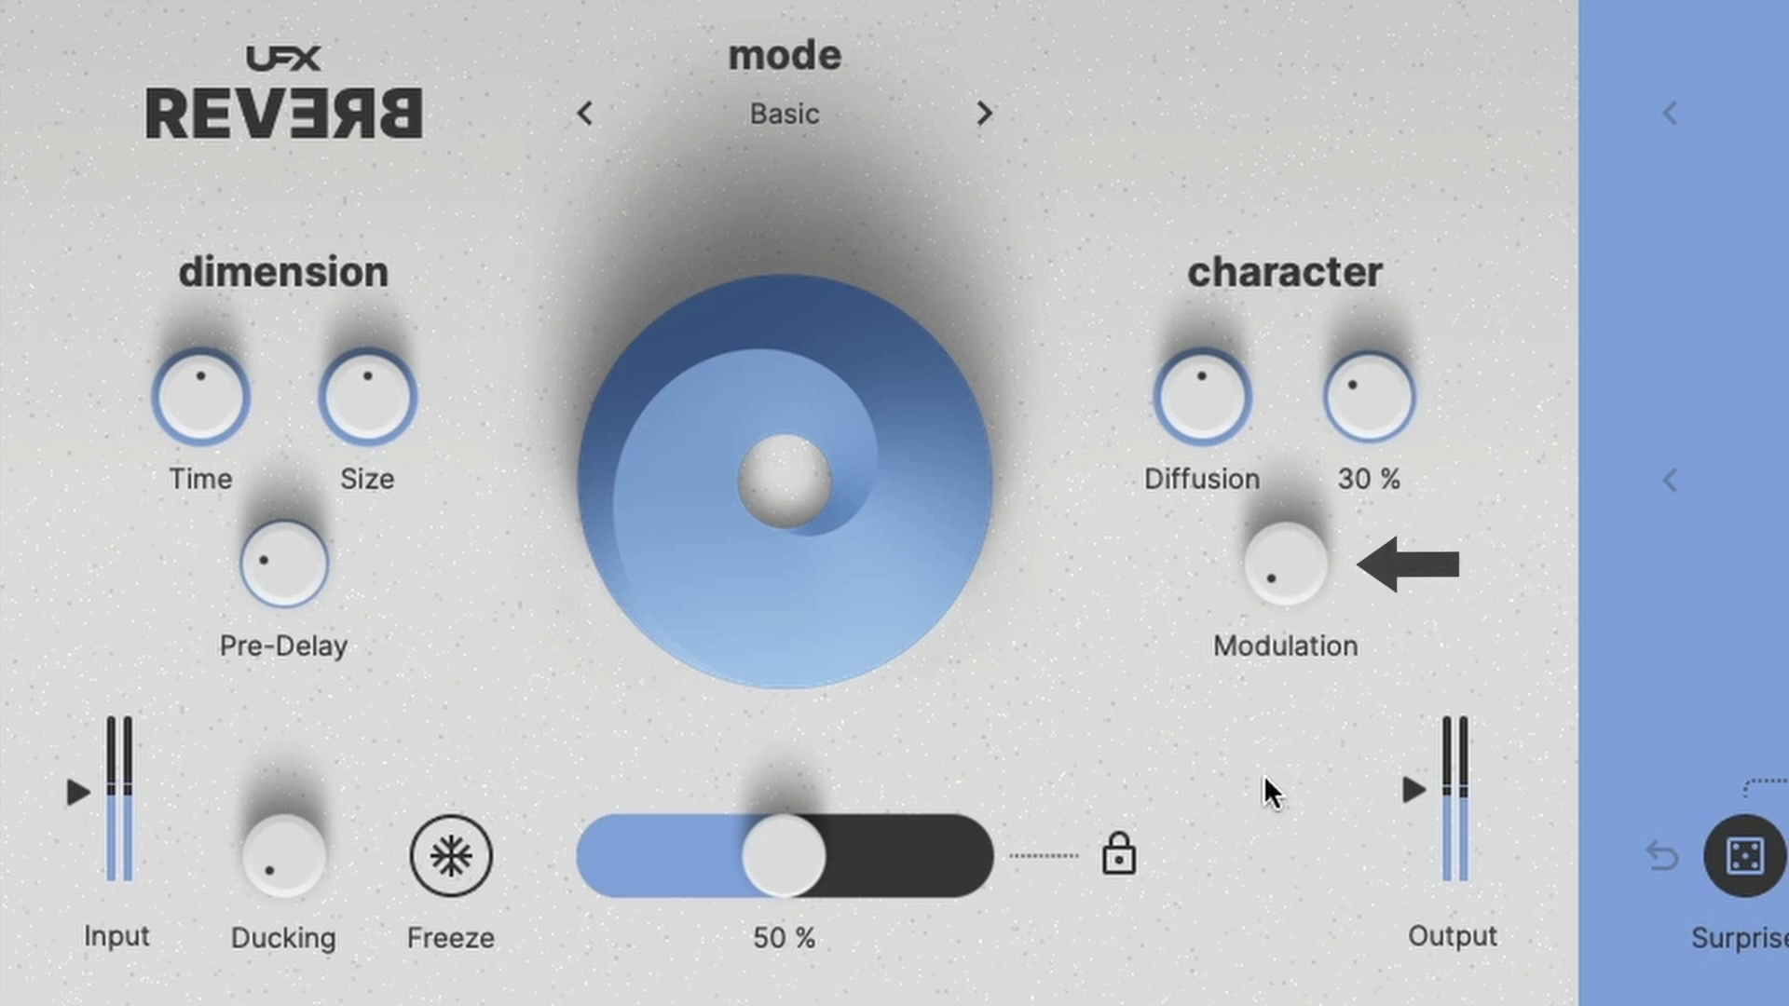
# Step: Raise the reverb's modulation to its maximum and bring it back down to a low amount
pyautogui.moveTo(1297, 589); pyautogui.dragTo(1284, 511)
pyautogui.moveTo(1279, 376); pyautogui.dragTo(1338, 141)
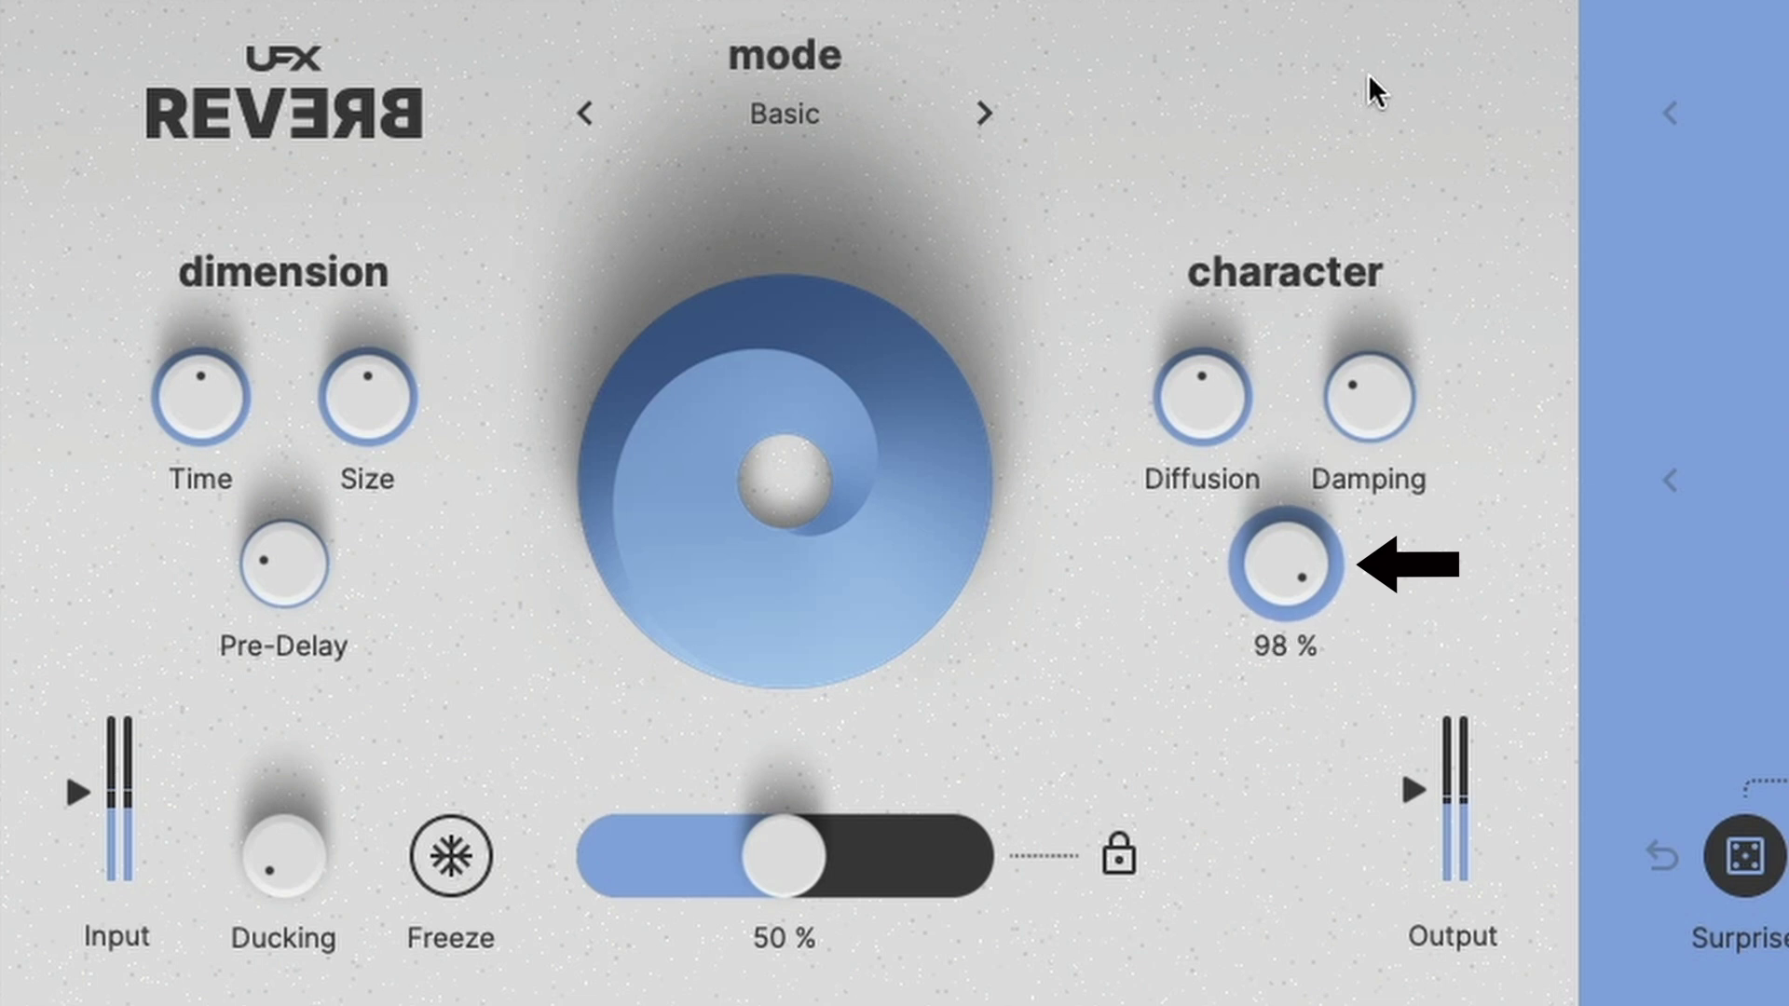
pyautogui.moveTo(1377, 54); pyautogui.dragTo(1377, 54)
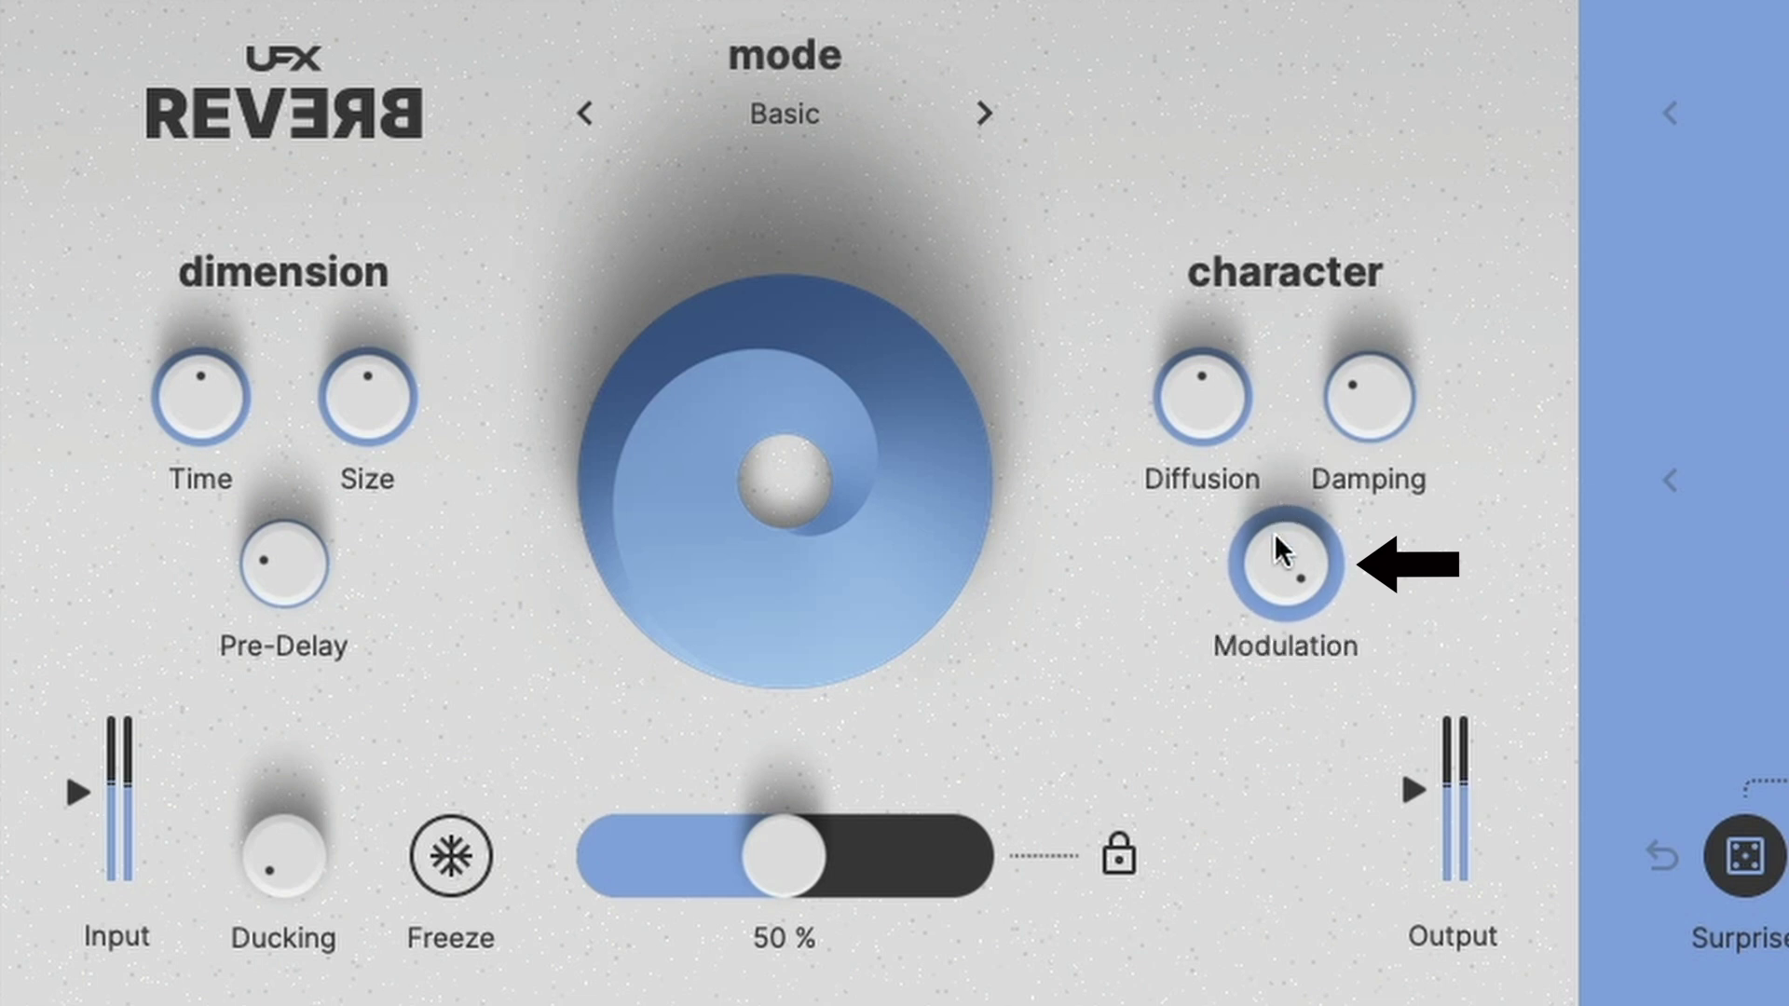
pyautogui.moveTo(1273, 533); pyautogui.dragTo(1210, 948)
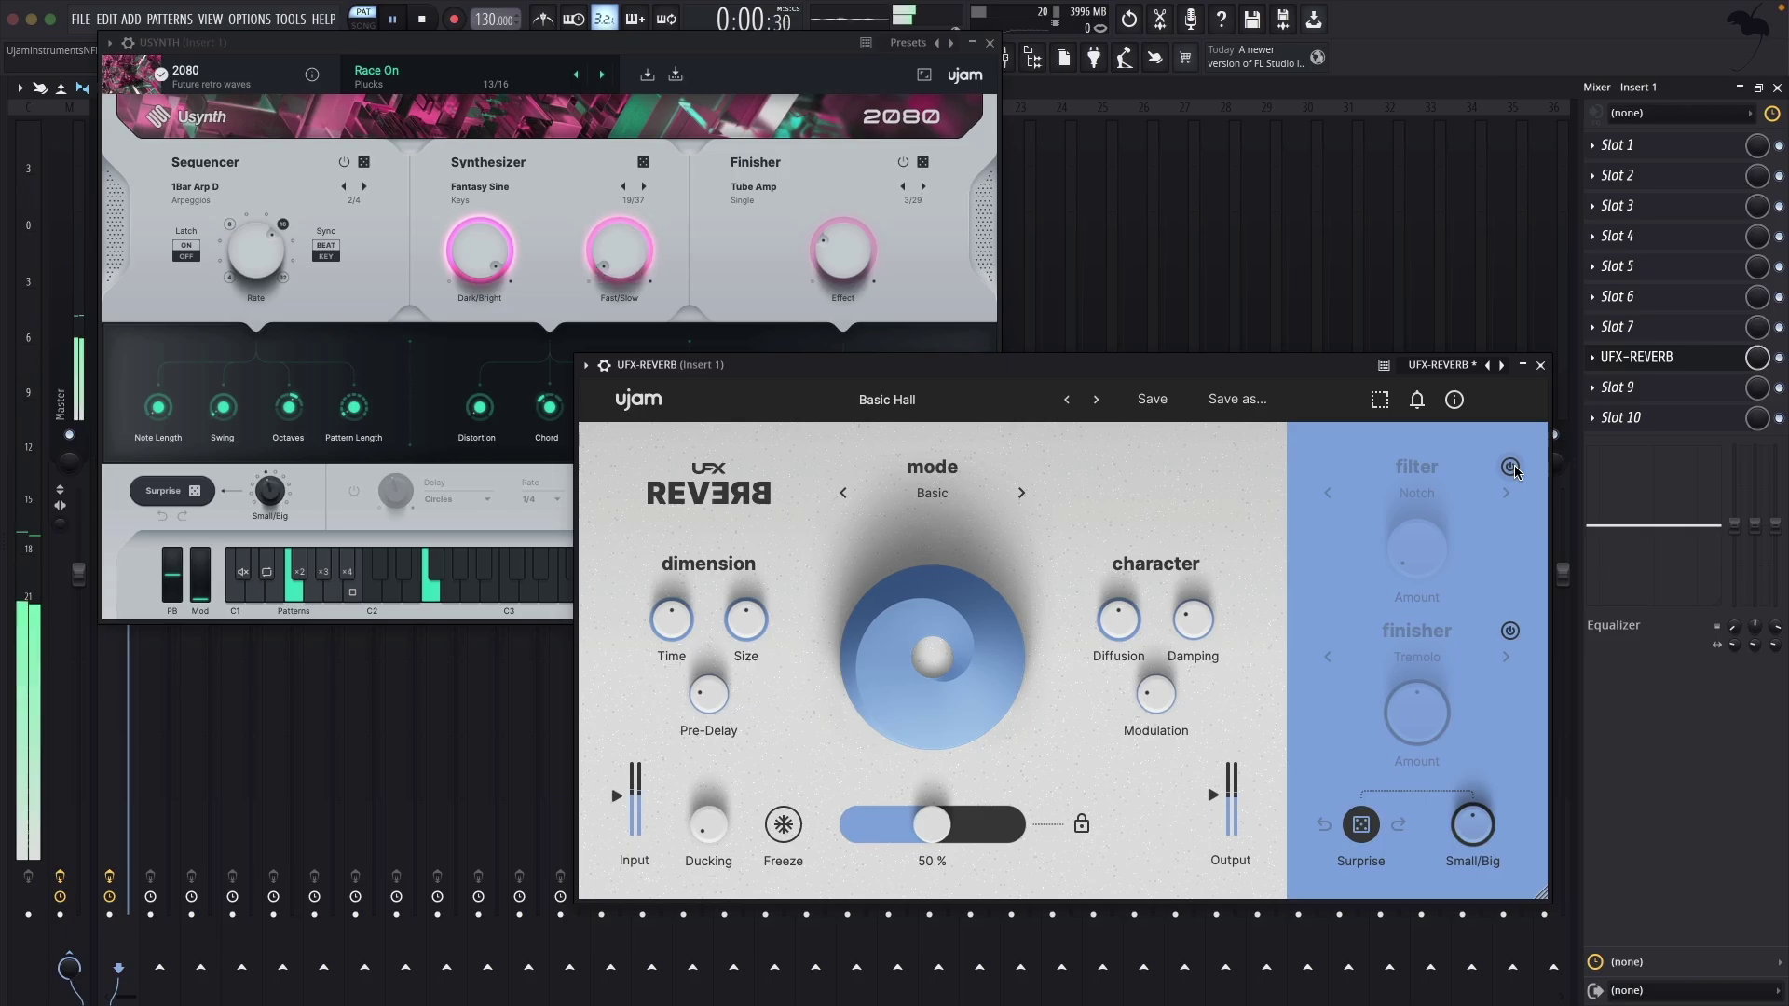
# Step: Turn on the reverb's filter and raise the Notch amount well past halfway
pyautogui.click(1510, 467)
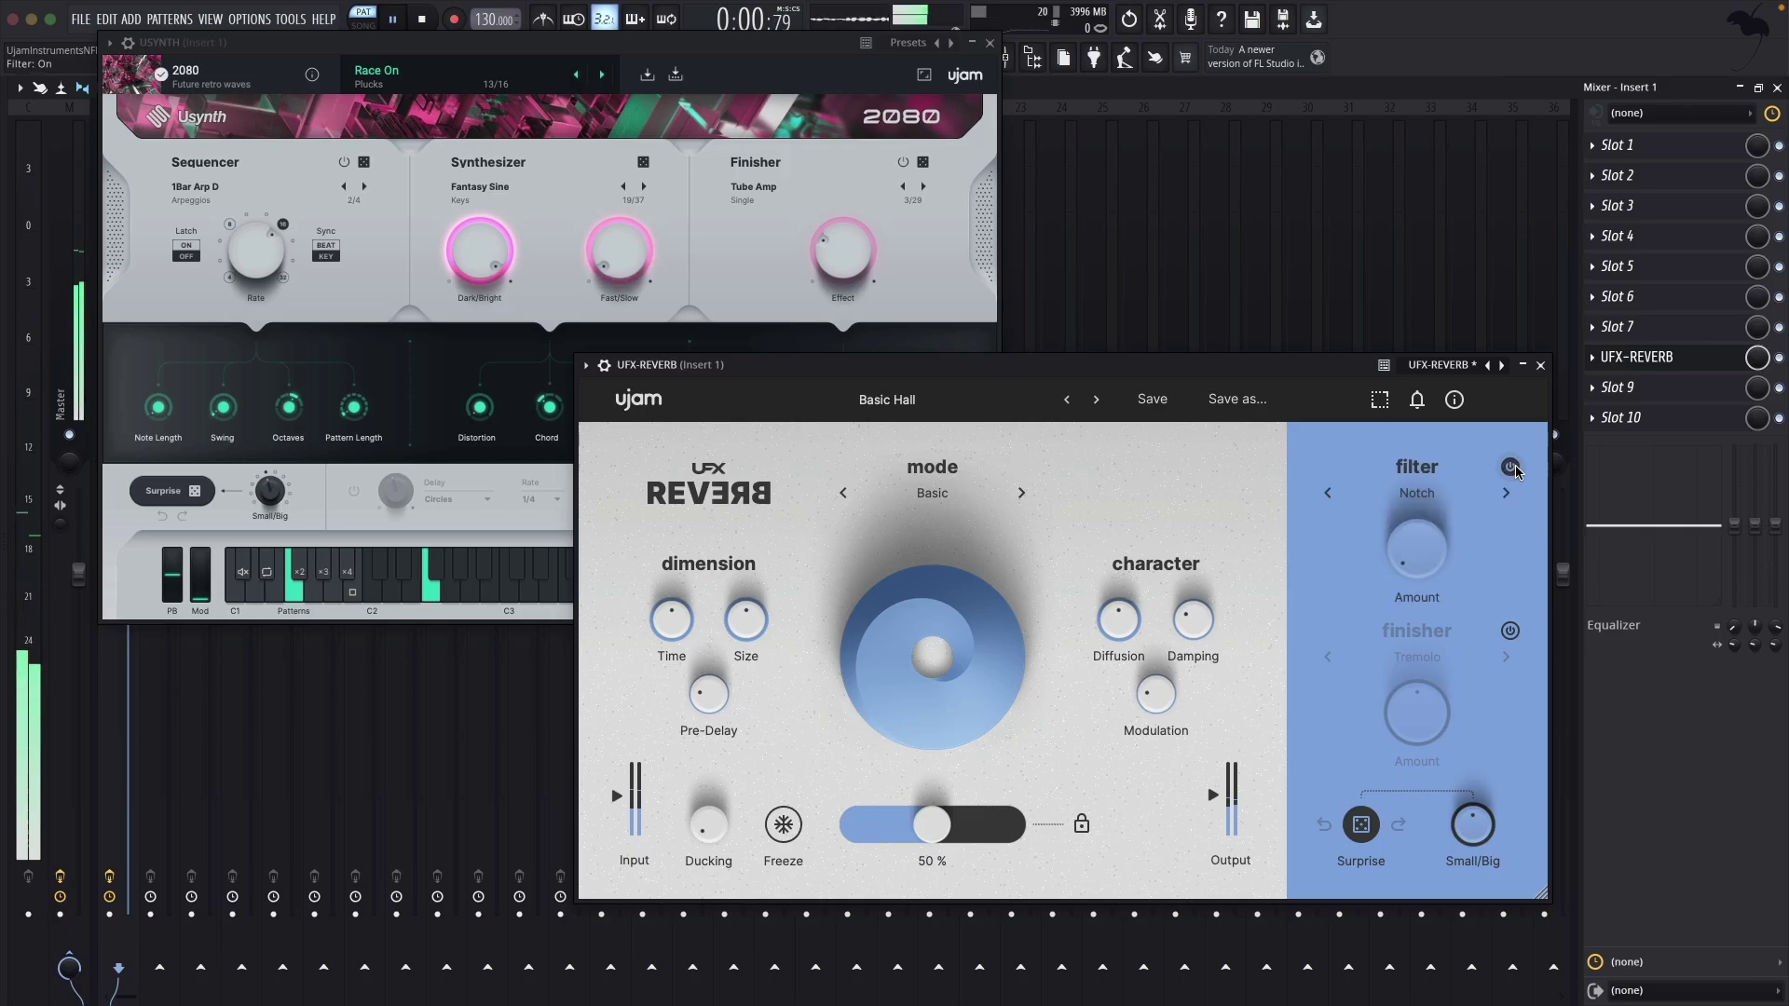
pyautogui.moveTo(1417, 552); pyautogui.dragTo(1435, 429)
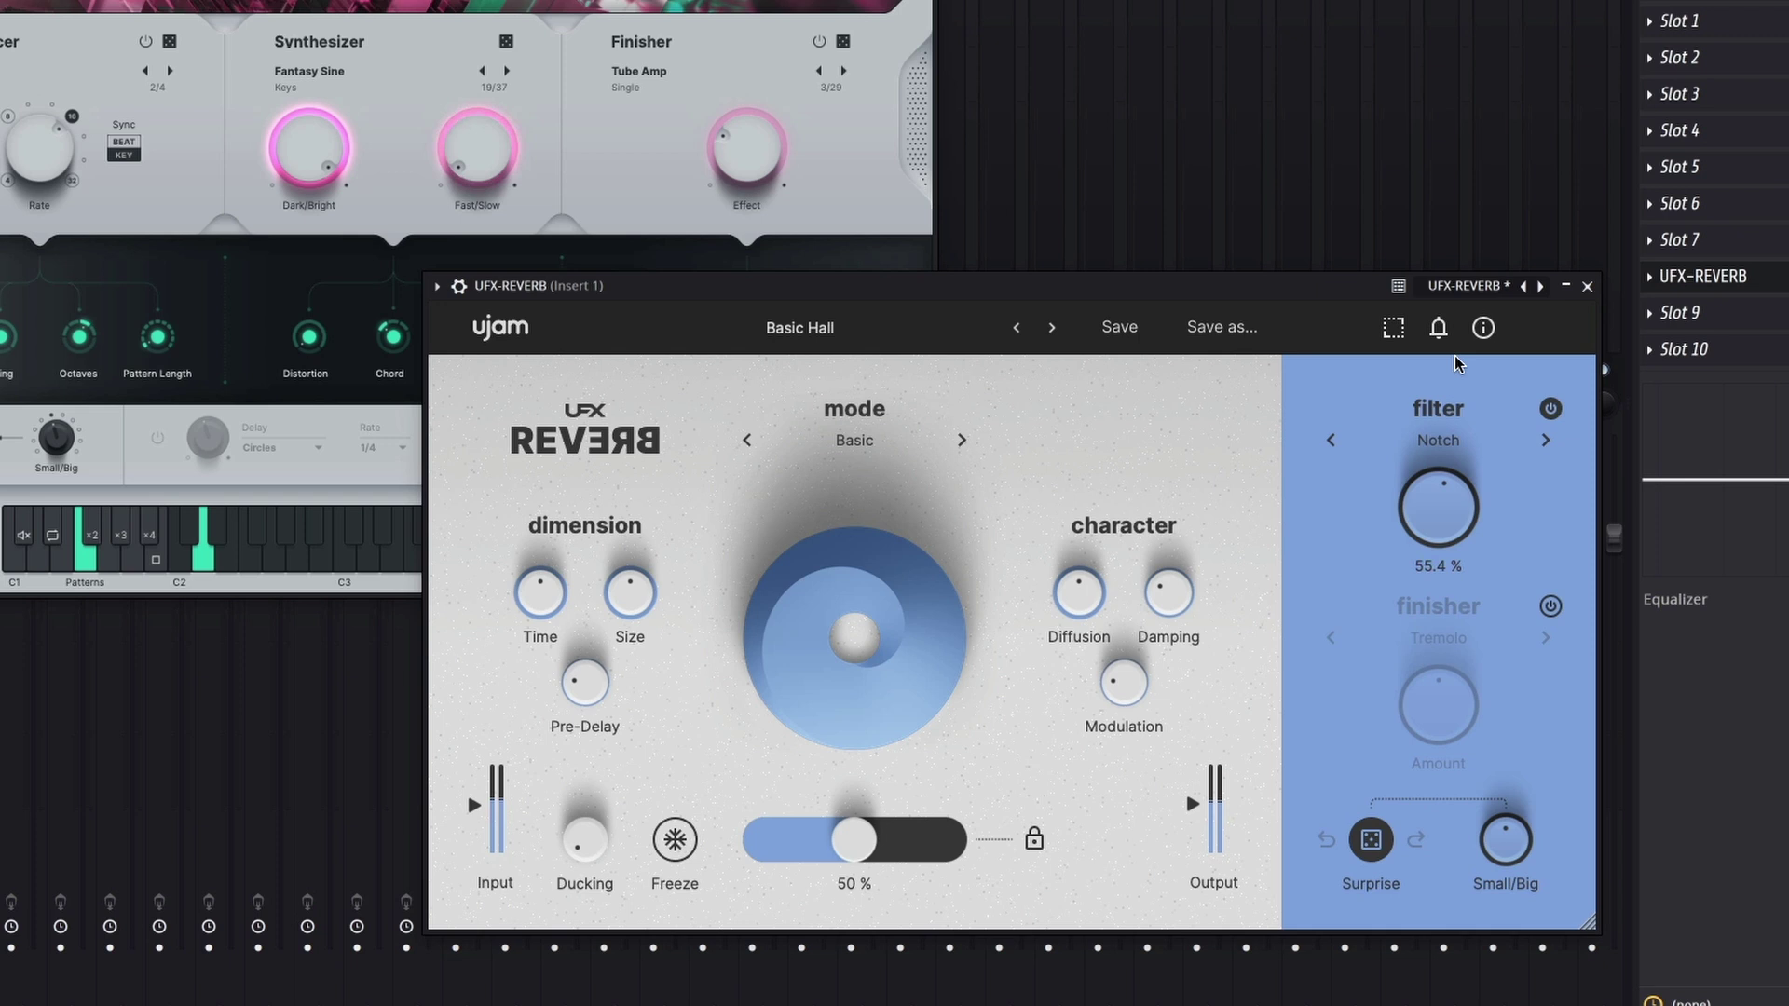
pyautogui.moveTo(1458, 363); pyautogui.dragTo(1461, 334)
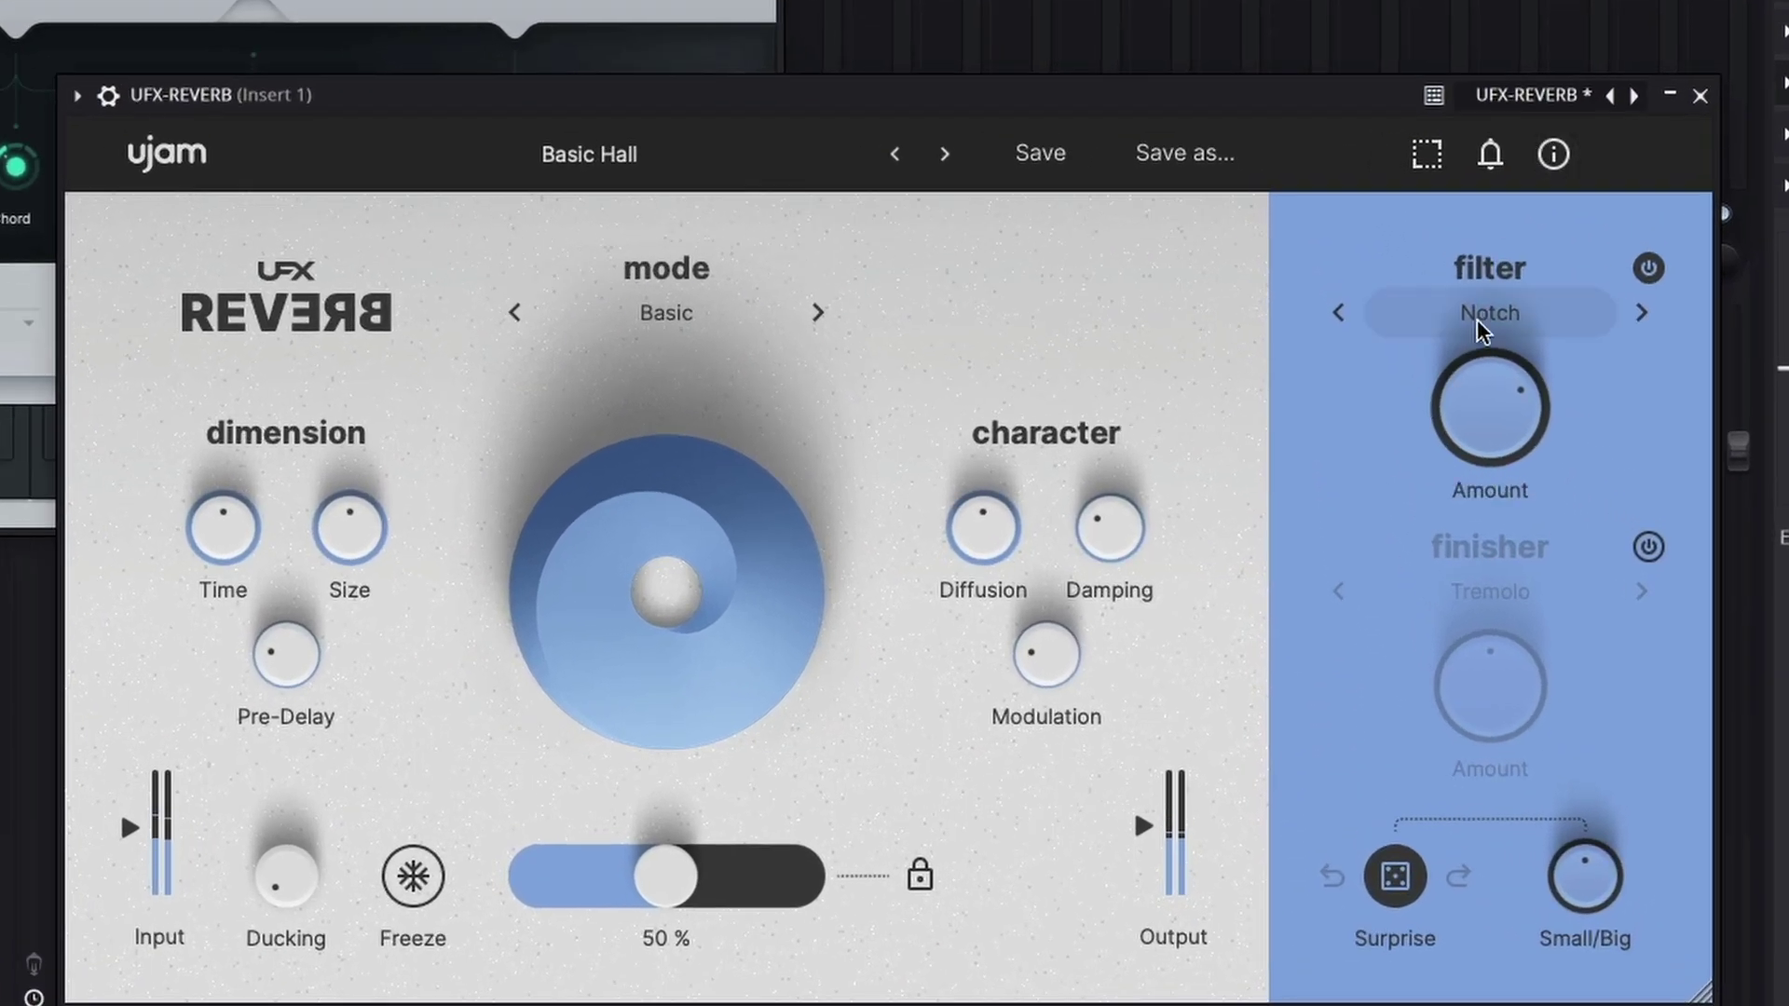
# Step: Audition other filter types on the reverb, including Lowpass Reso with its amount lowered to 11.6 %
pyautogui.click(1482, 328)
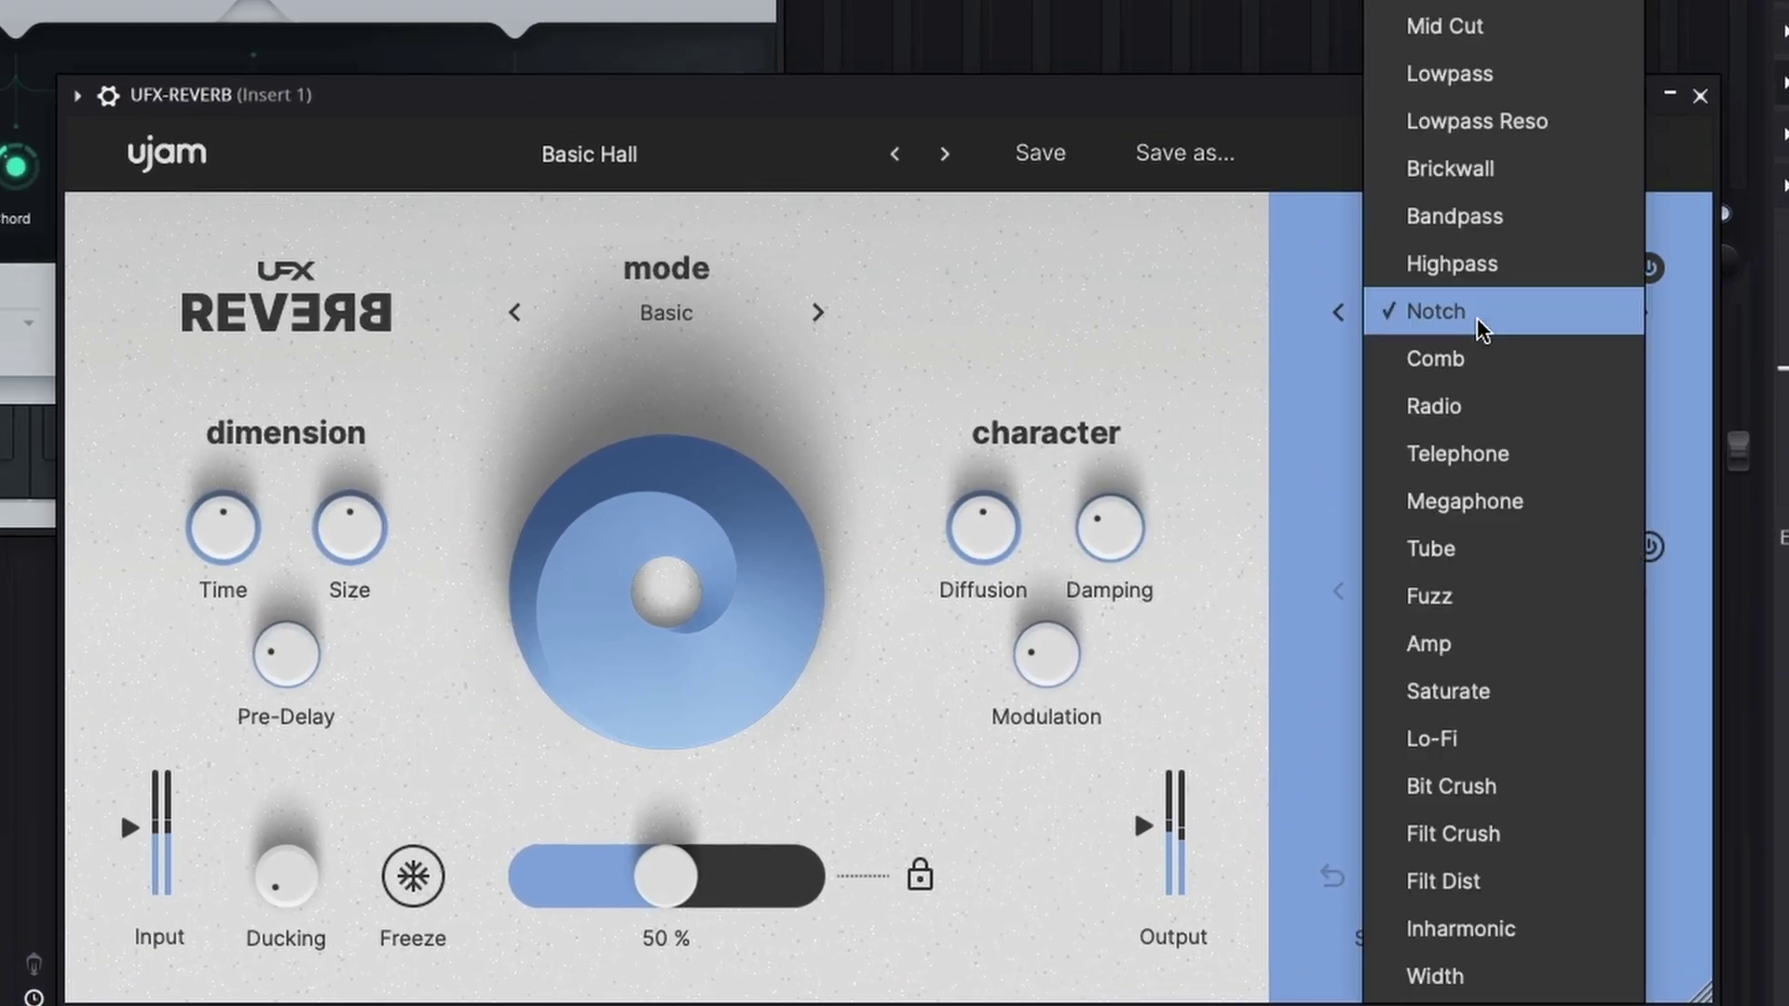
pyautogui.click(1473, 2)
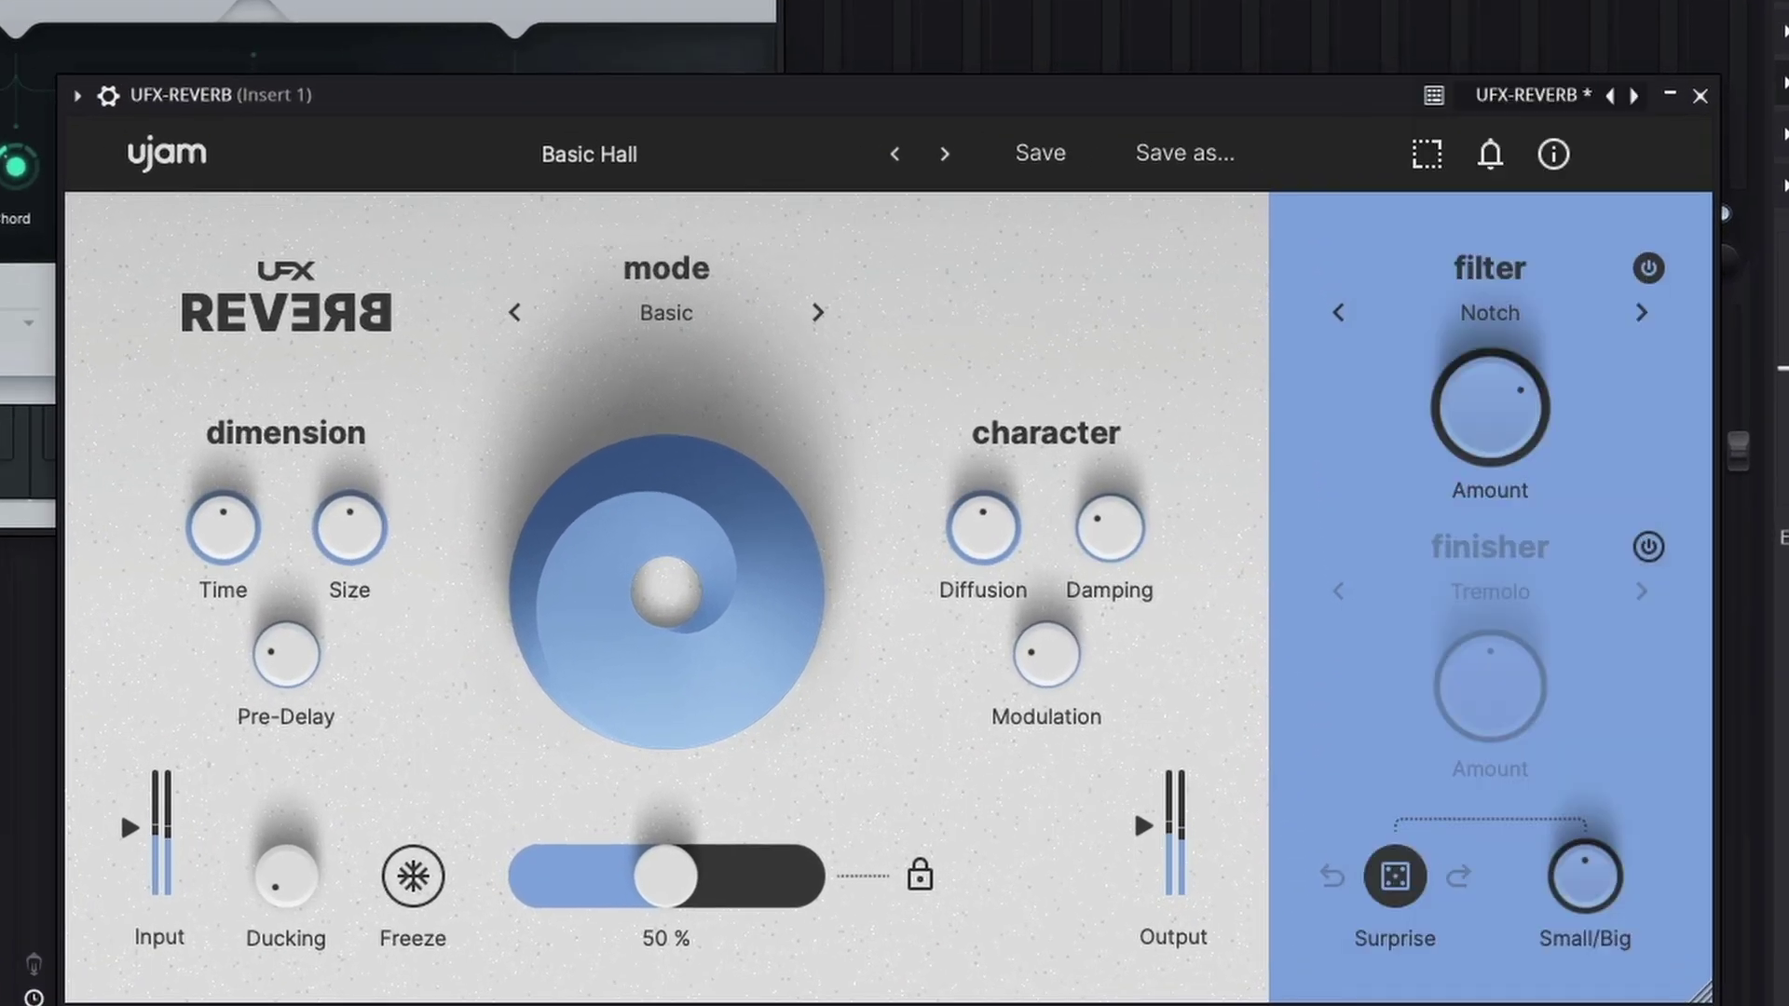
pyautogui.moveTo(1491, 410); pyautogui.dragTo(1446, 566)
pyautogui.click(1474, 313)
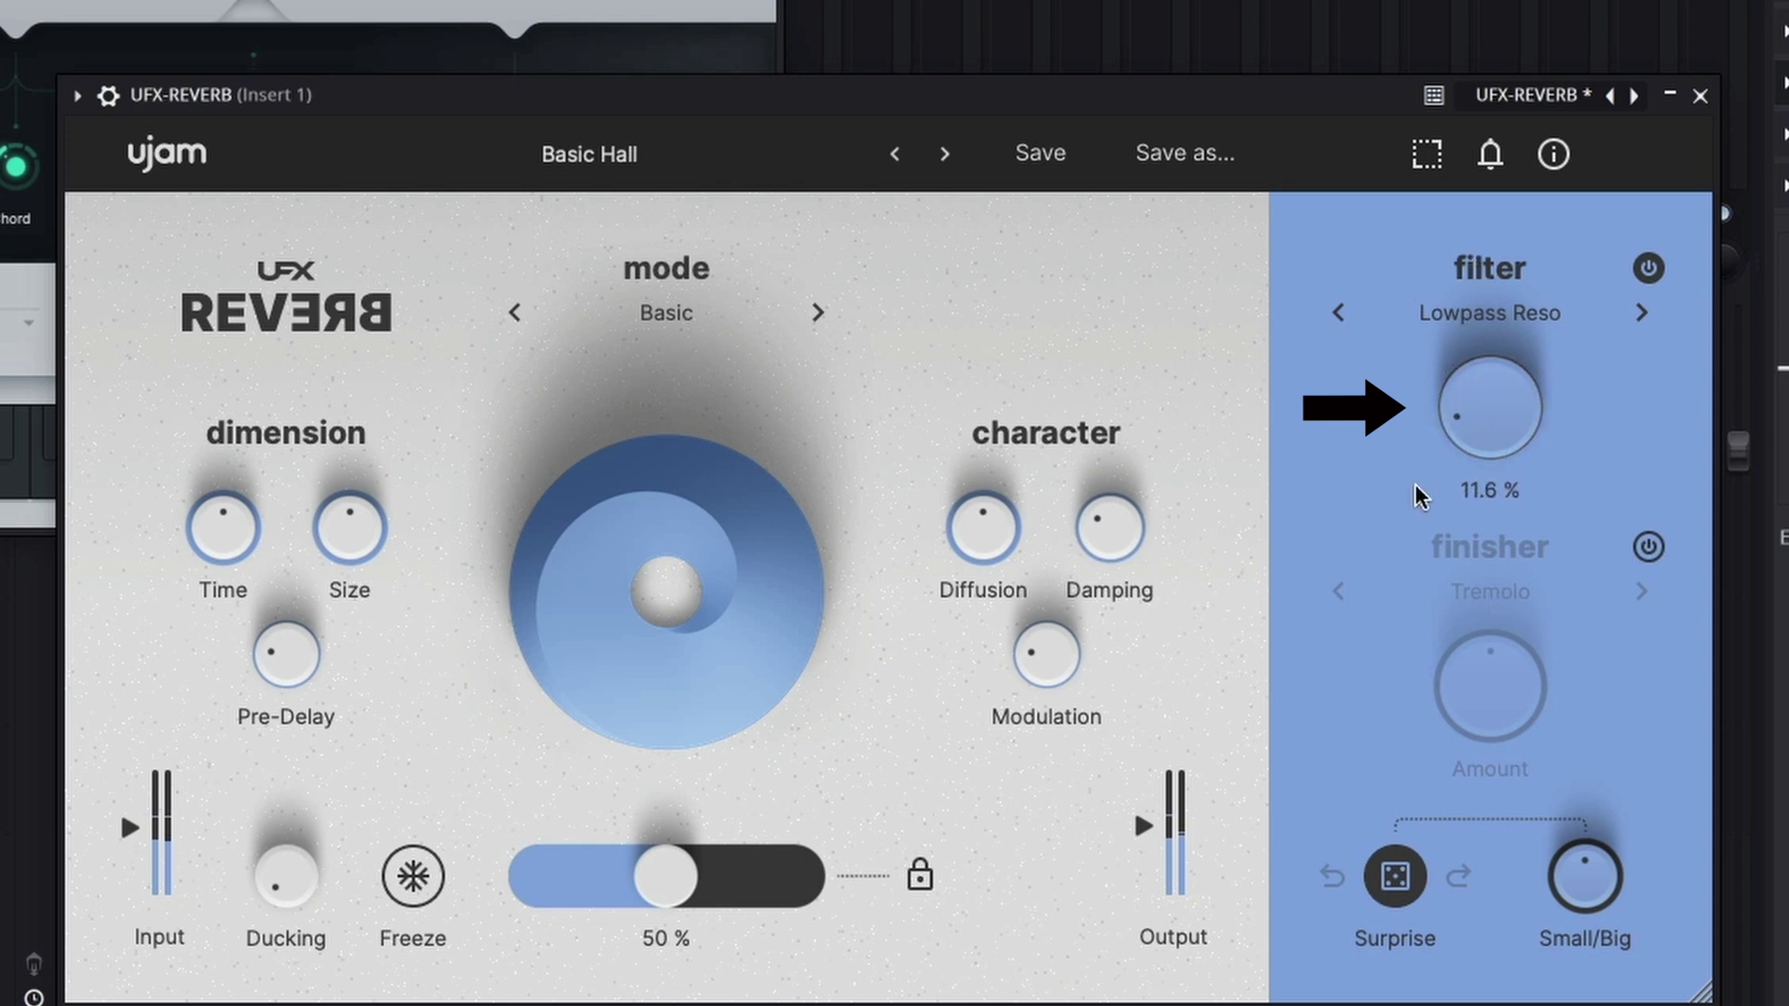
pyautogui.click(1464, 313)
pyautogui.click(1456, 930)
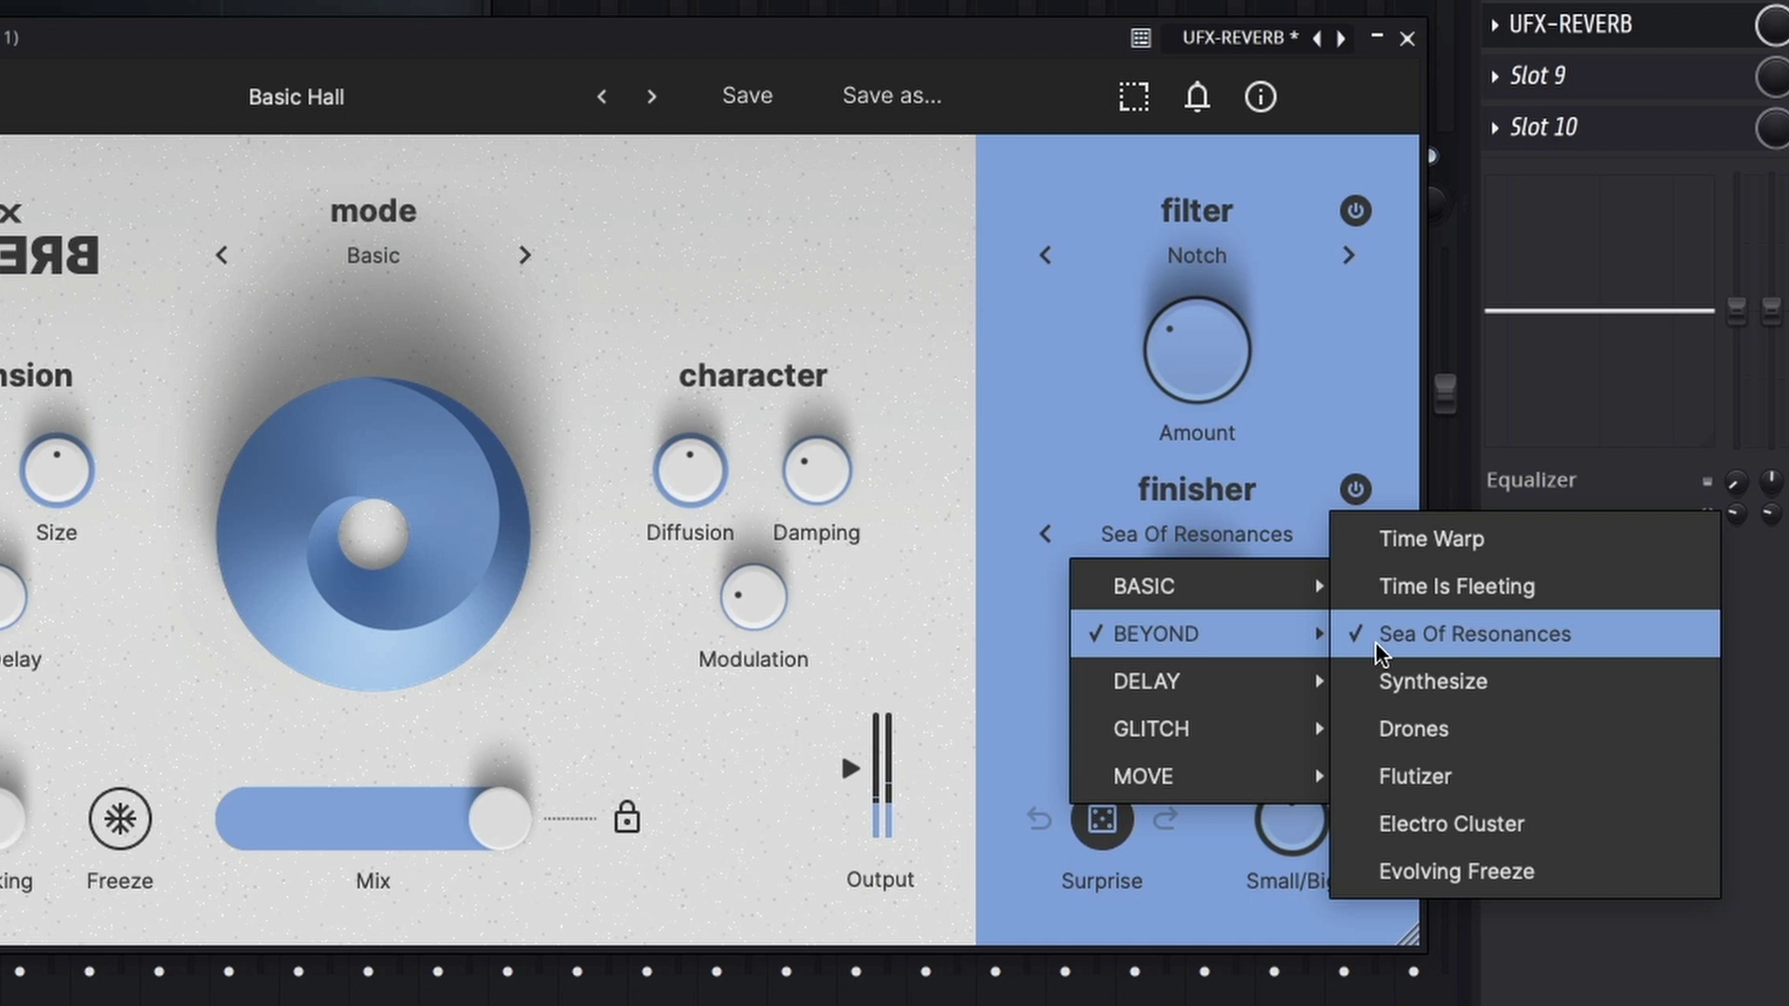
# Step: Try the Synthesize finisher with its amount at 66.3 %, and switch the finisher to Flutizer
pyautogui.click(1383, 680)
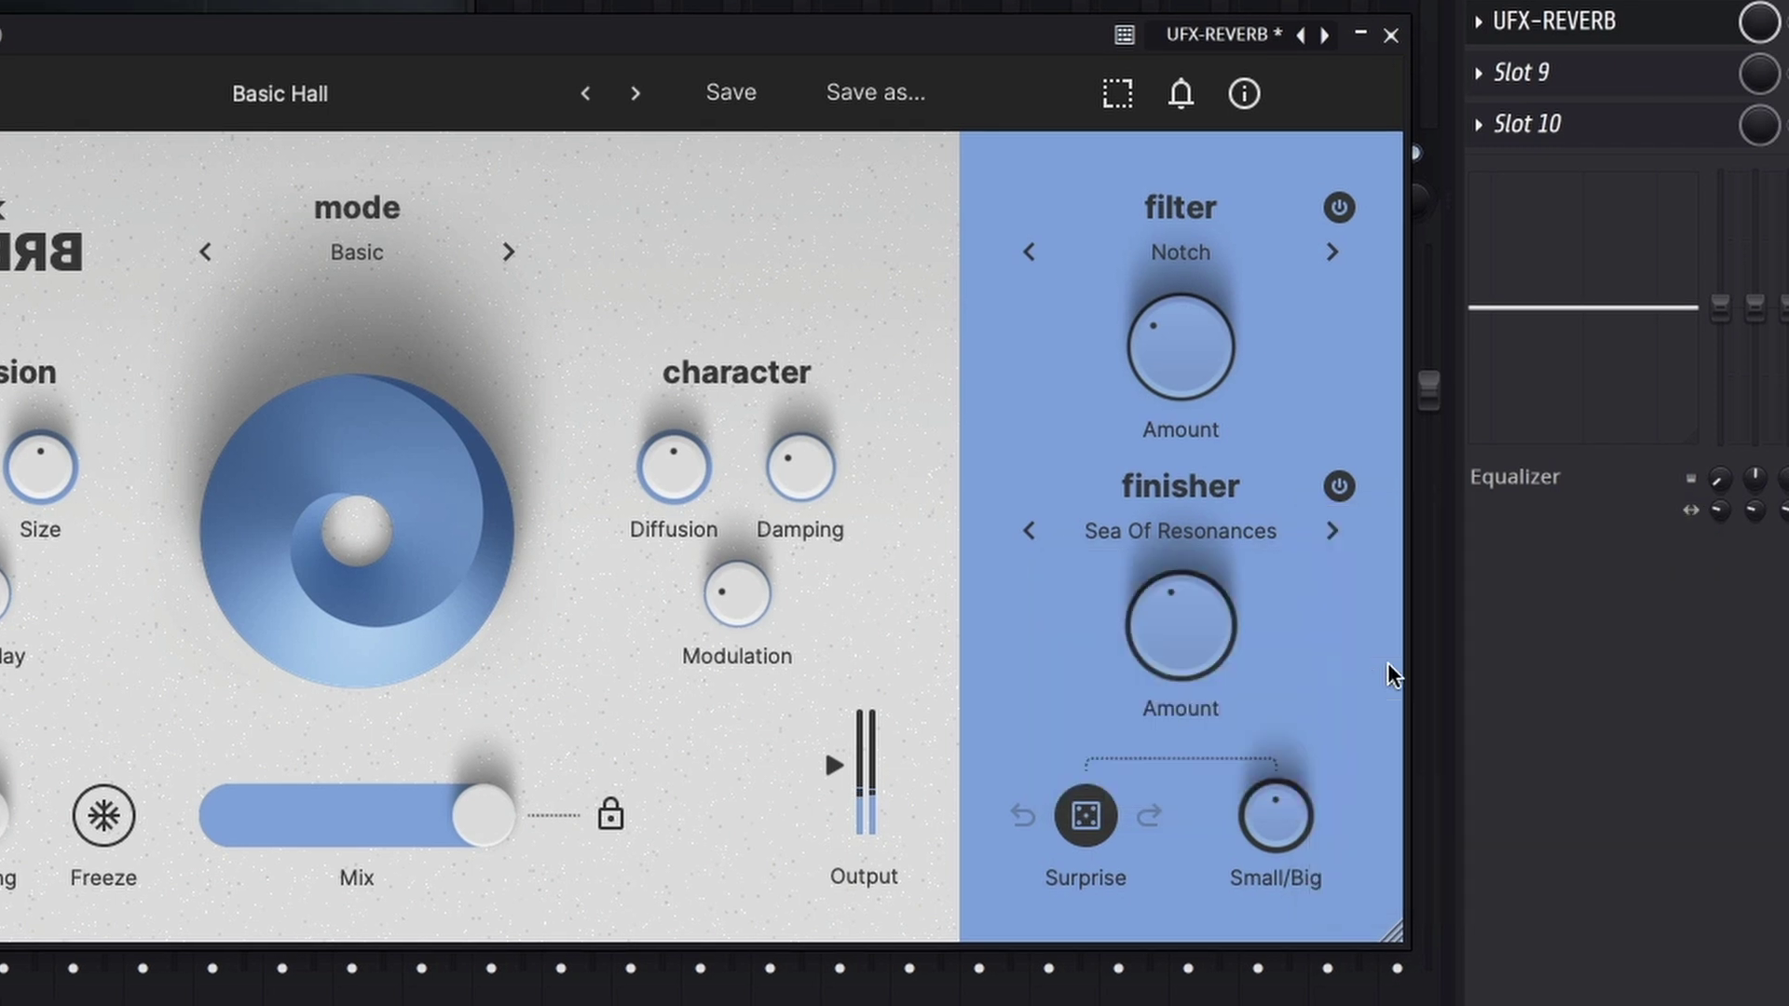
pyautogui.moveTo(1210, 620); pyautogui.dragTo(1221, 555)
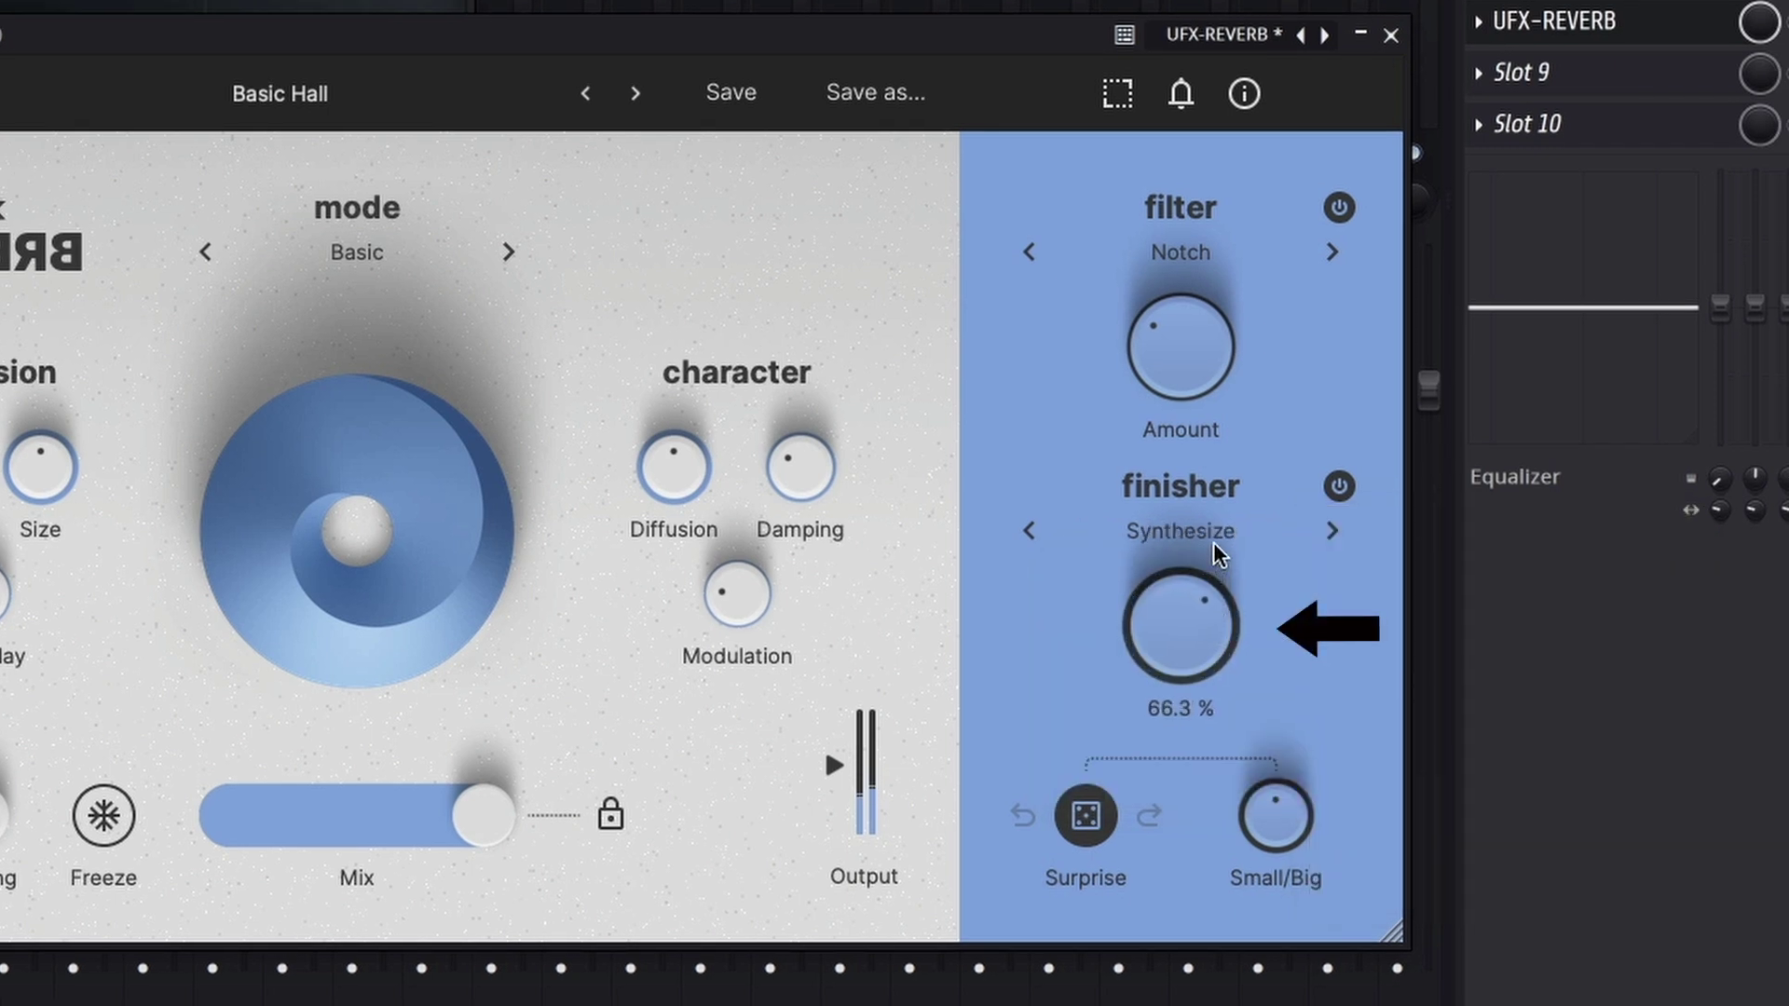
pyautogui.click(1208, 526)
pyautogui.moveTo(1138, 631)
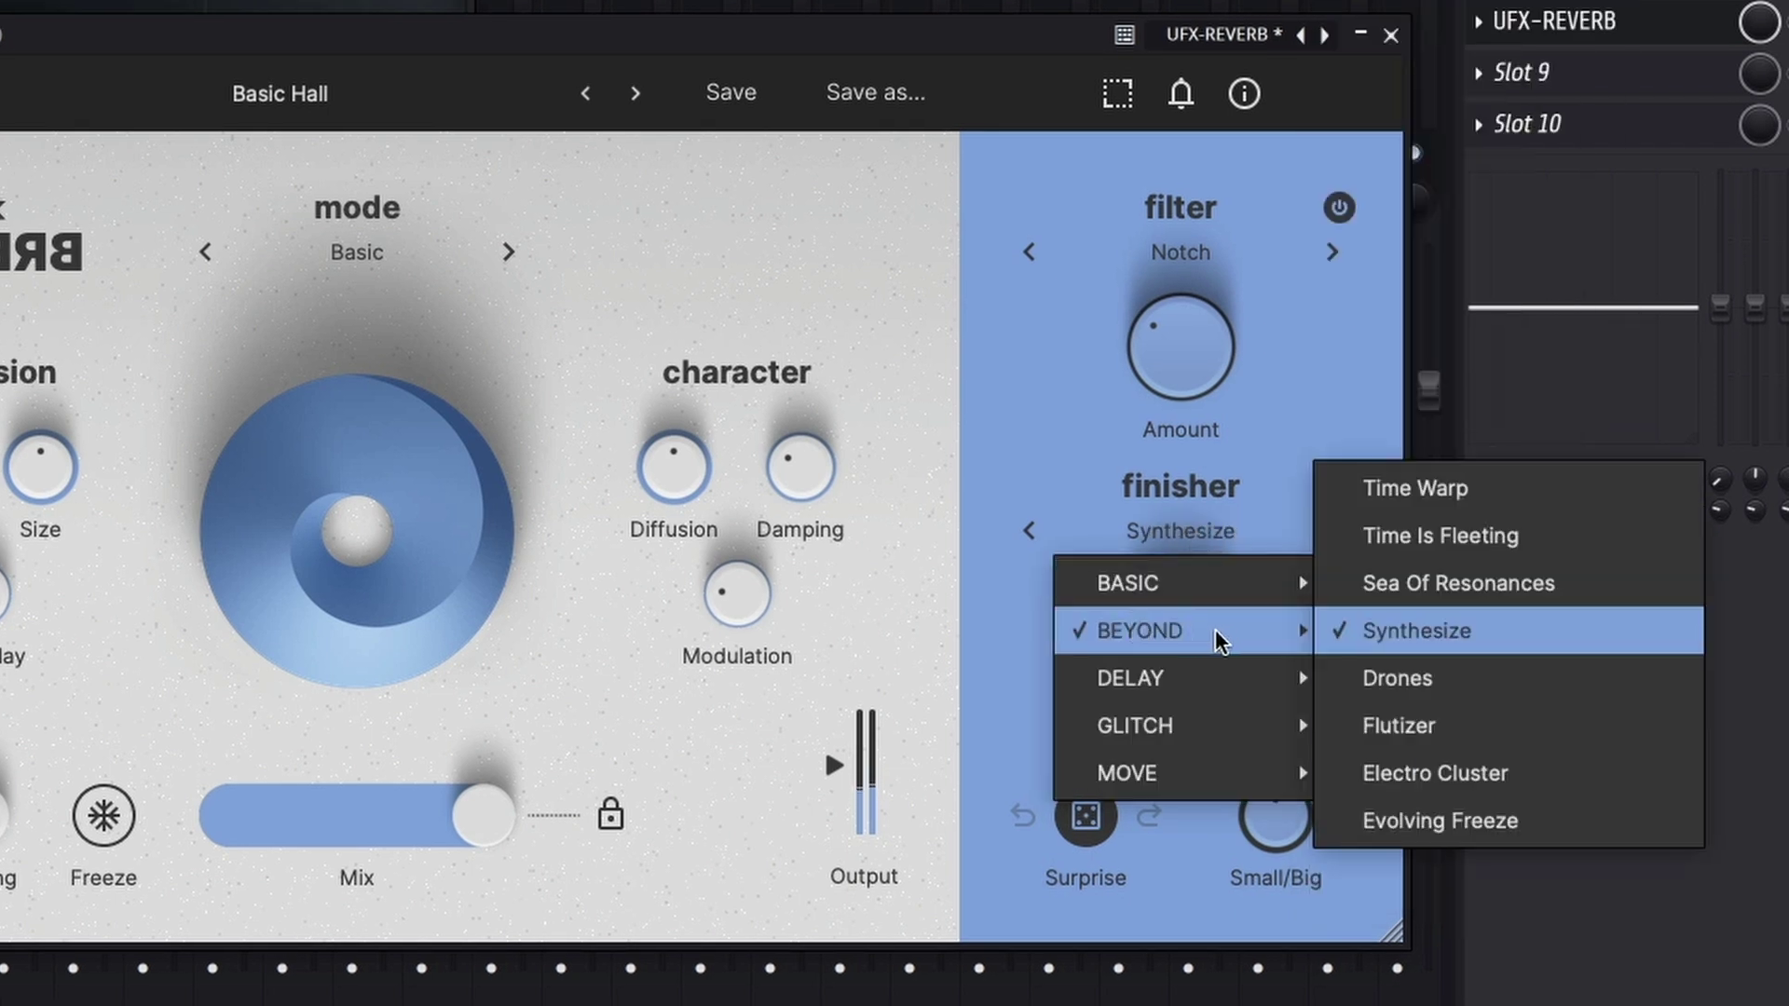
pyautogui.click(1406, 726)
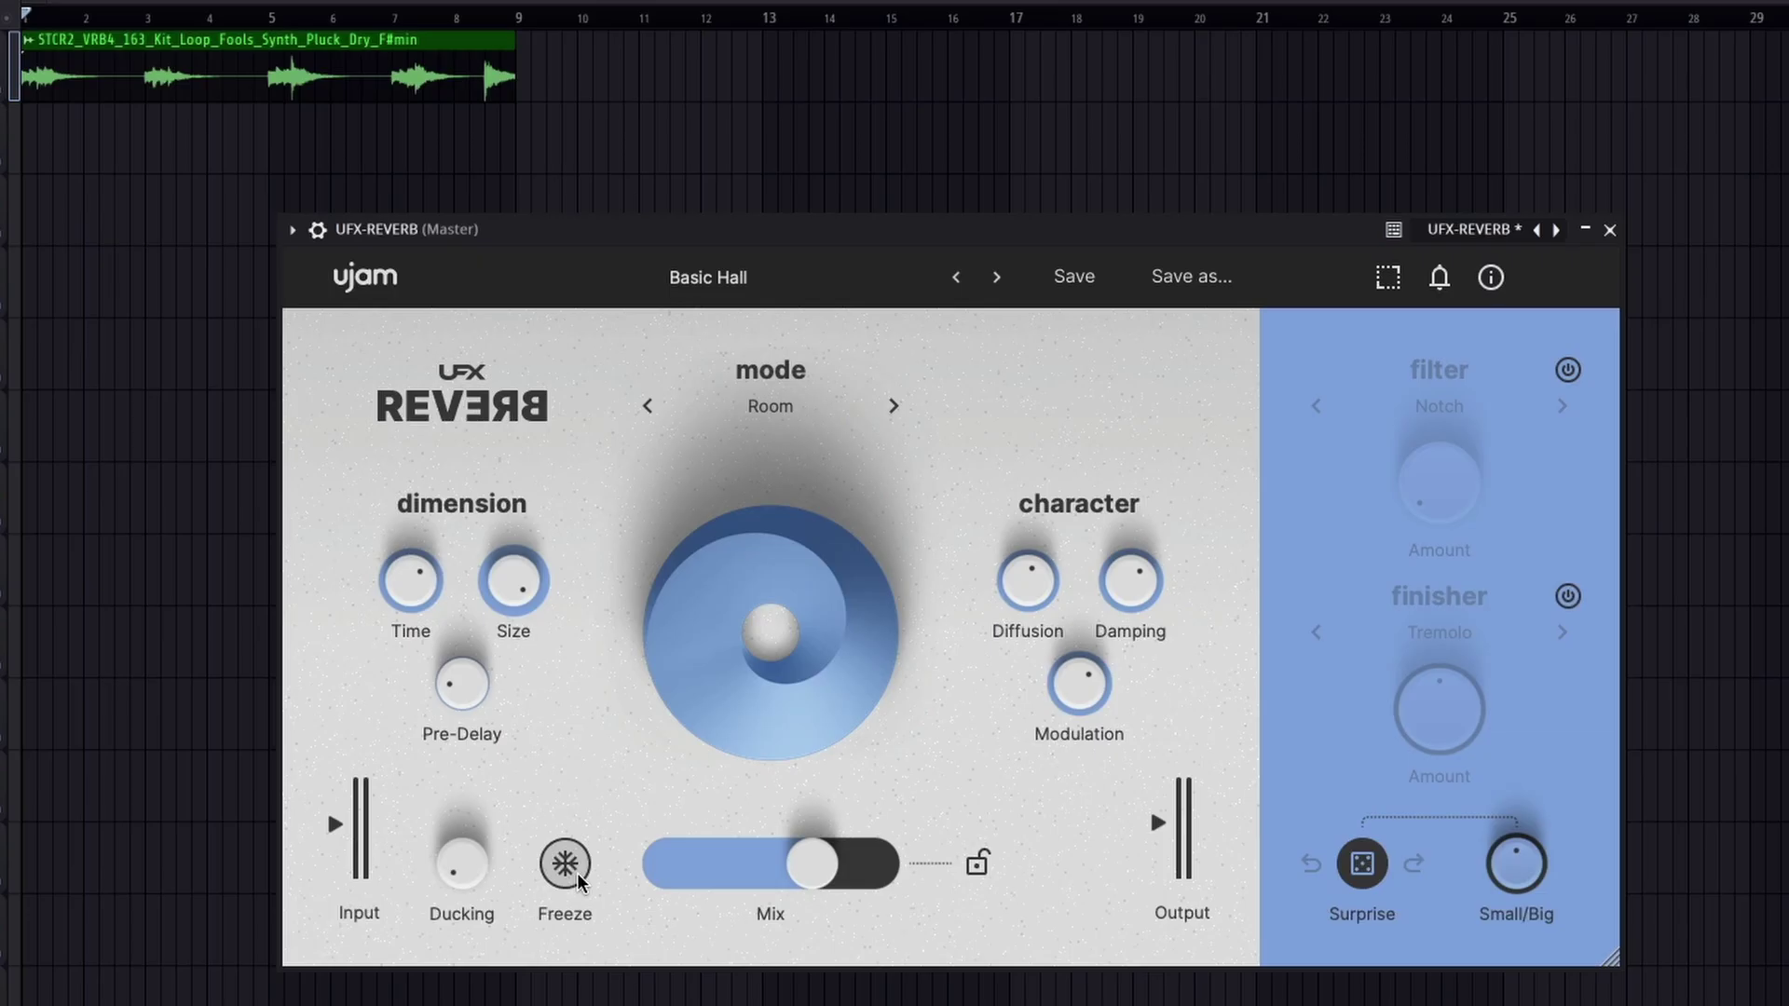
# Step: Play the synth pluck loop and toggle the Master reverb's Freeze on and off during playback
pyautogui.press('space')
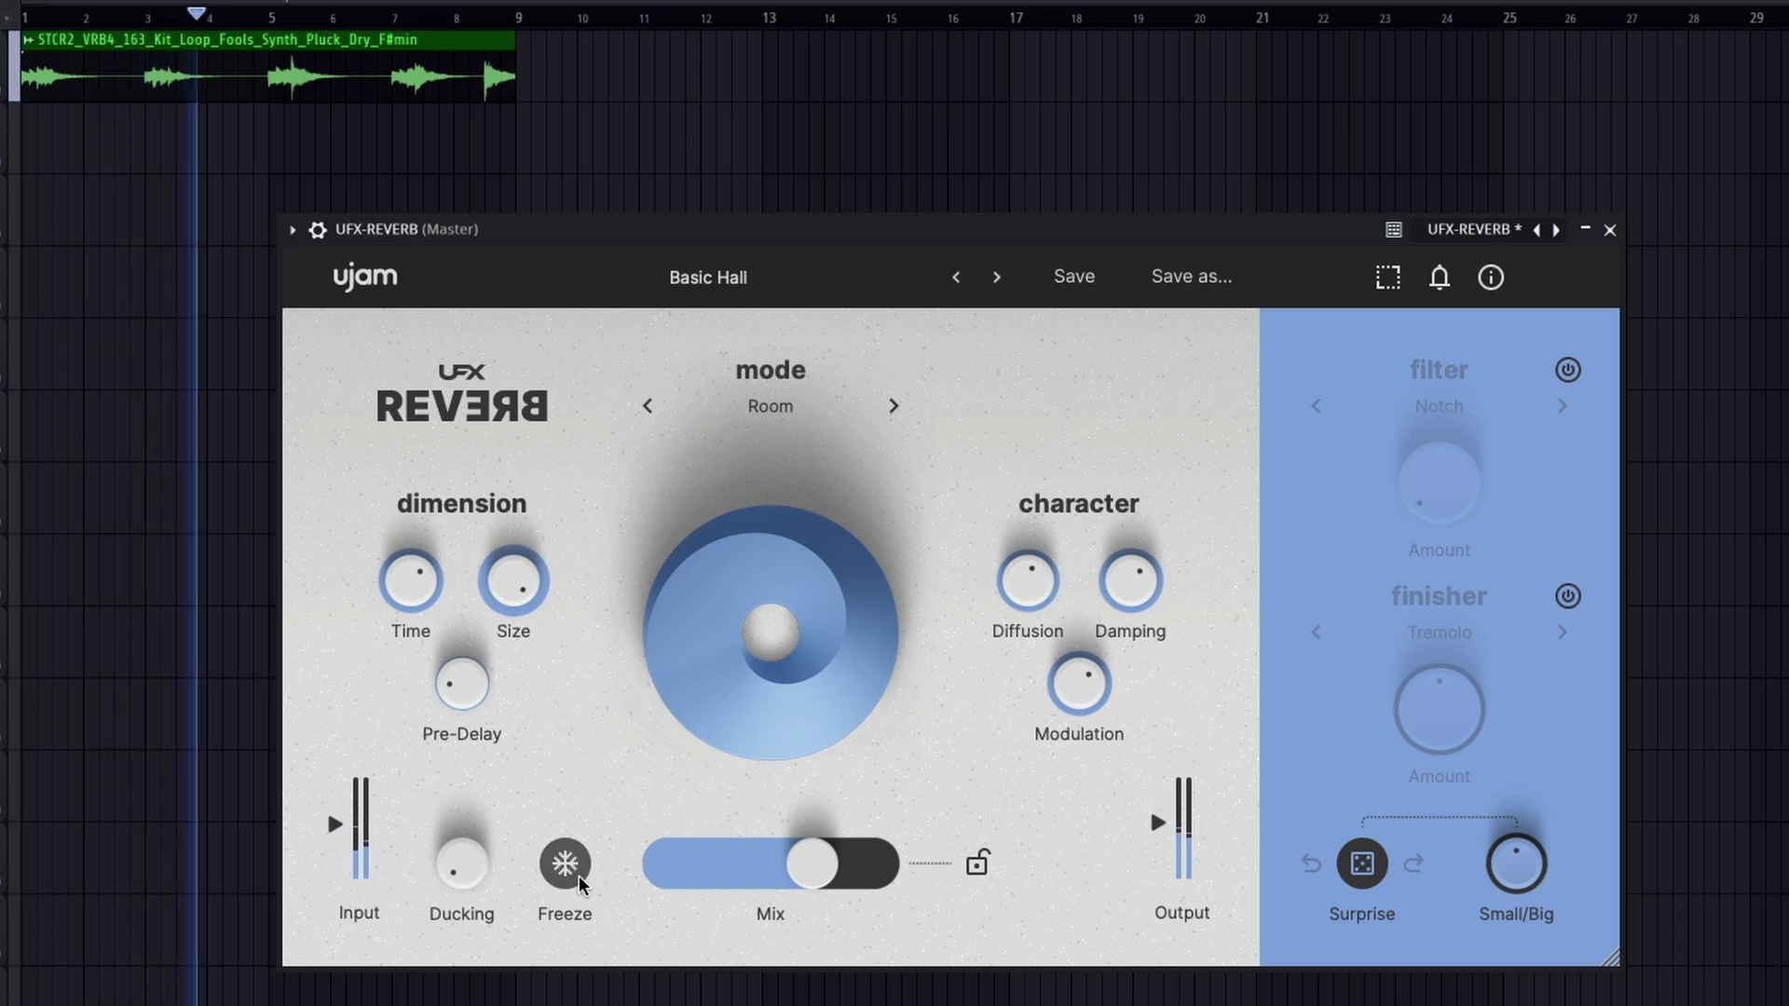
pyautogui.click(570, 871)
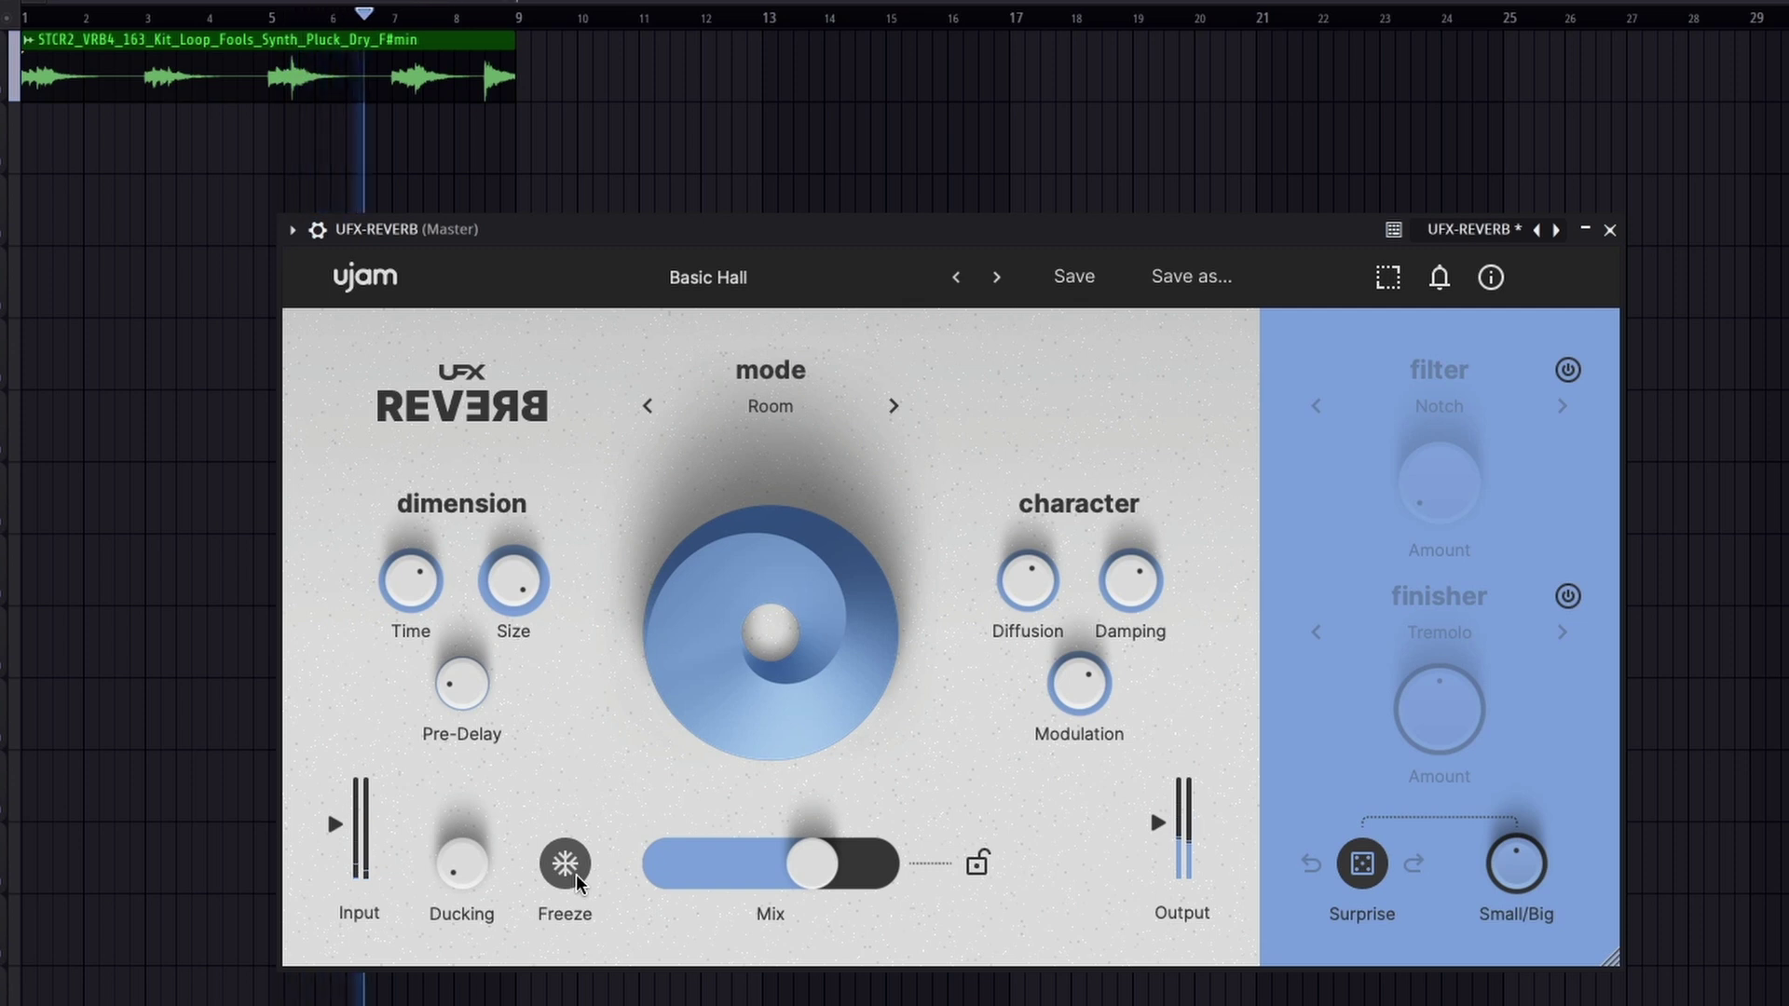
pyautogui.click(577, 877)
pyautogui.click(577, 877)
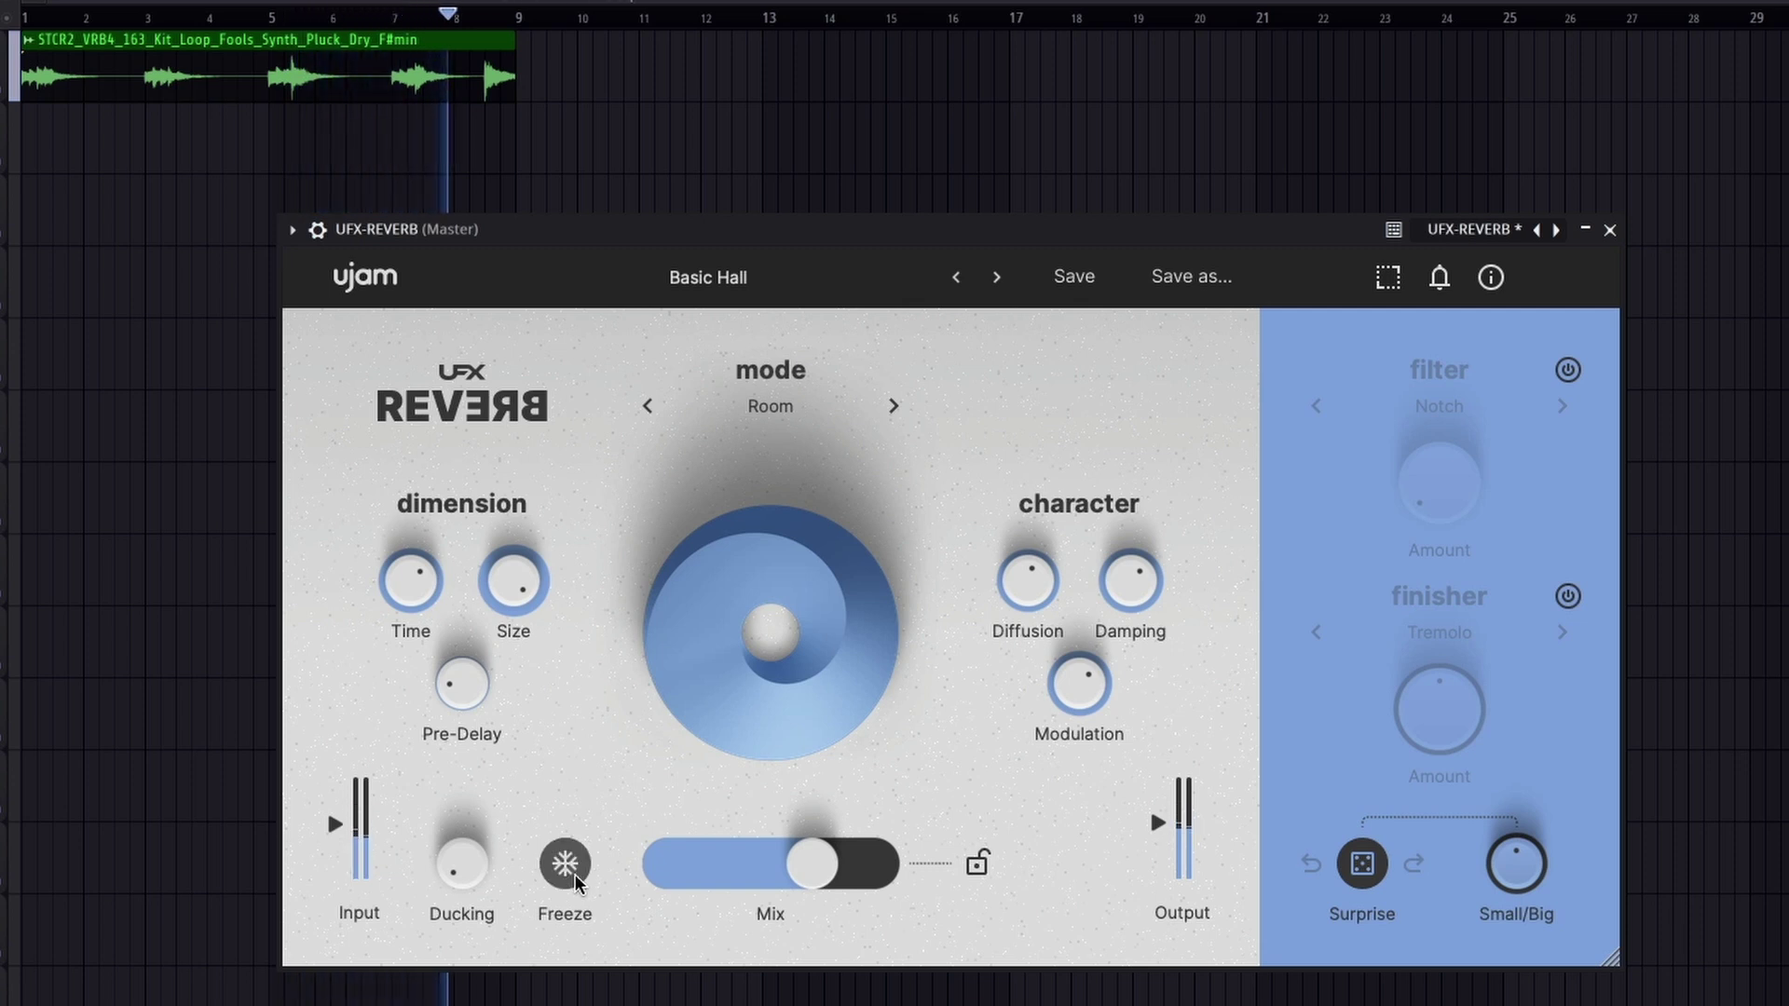
pyautogui.click(577, 877)
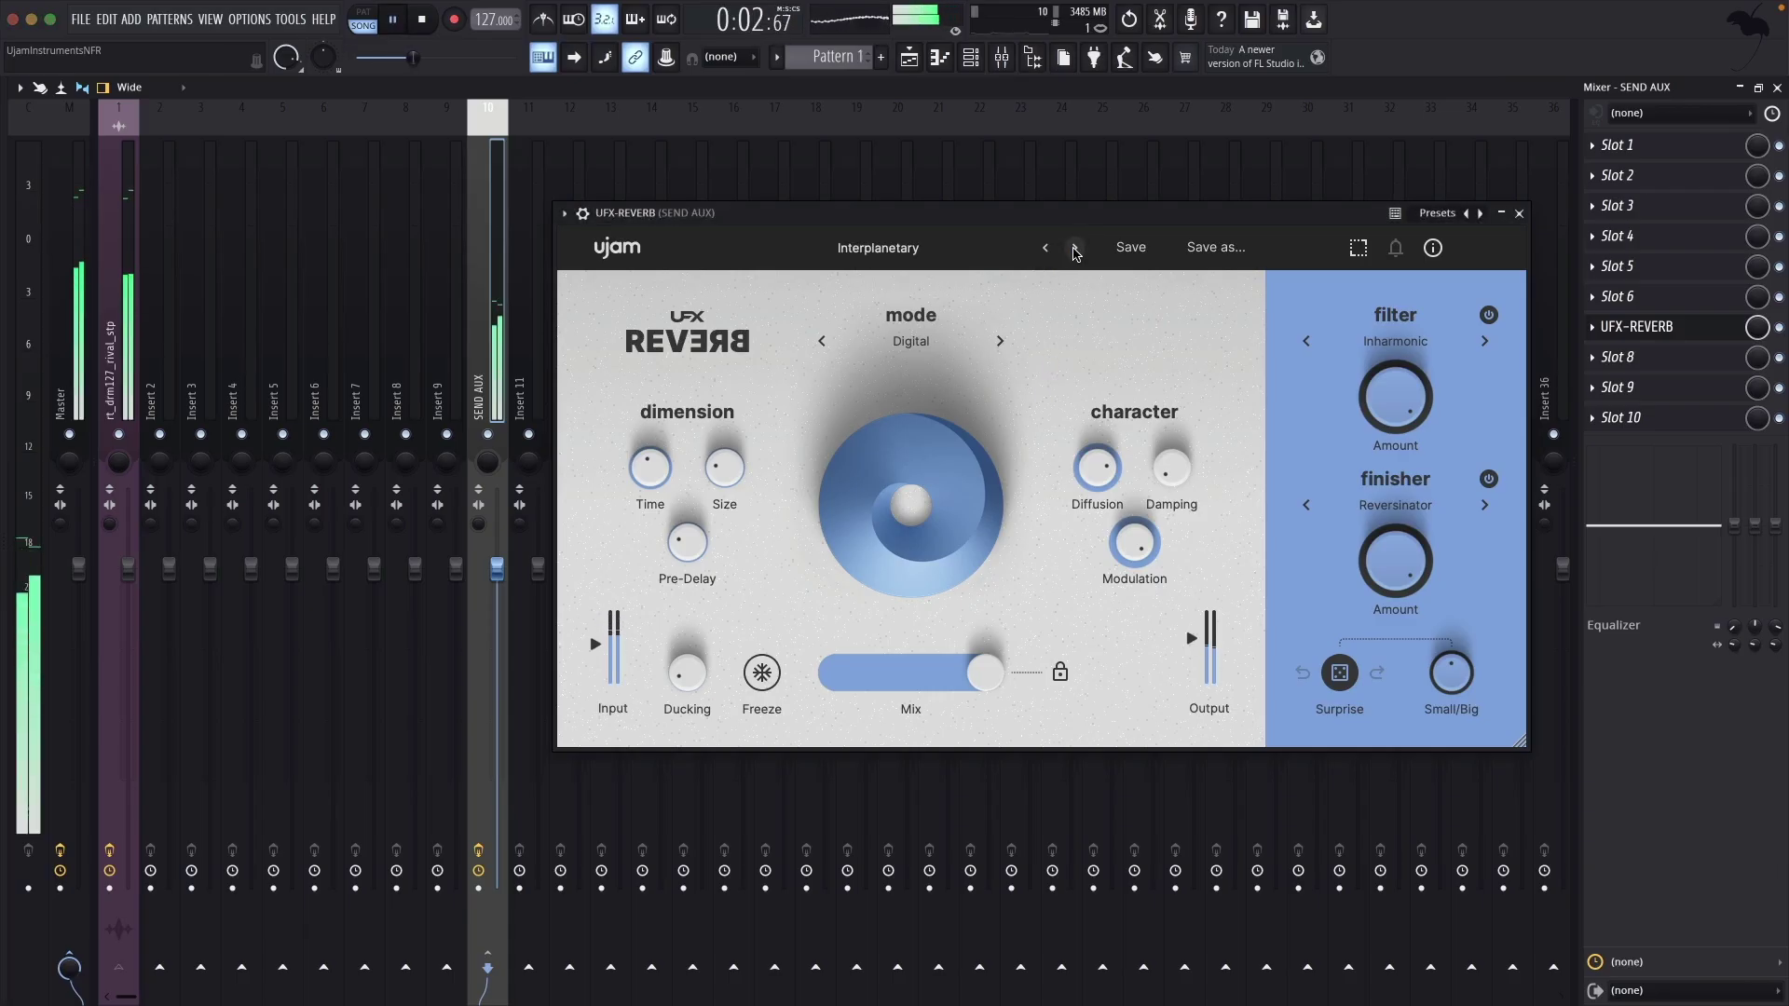
# Step: Step the SEND AUX reverb forward through its presets from Interplanetary to Pipeorganifier
pyautogui.click(1076, 250)
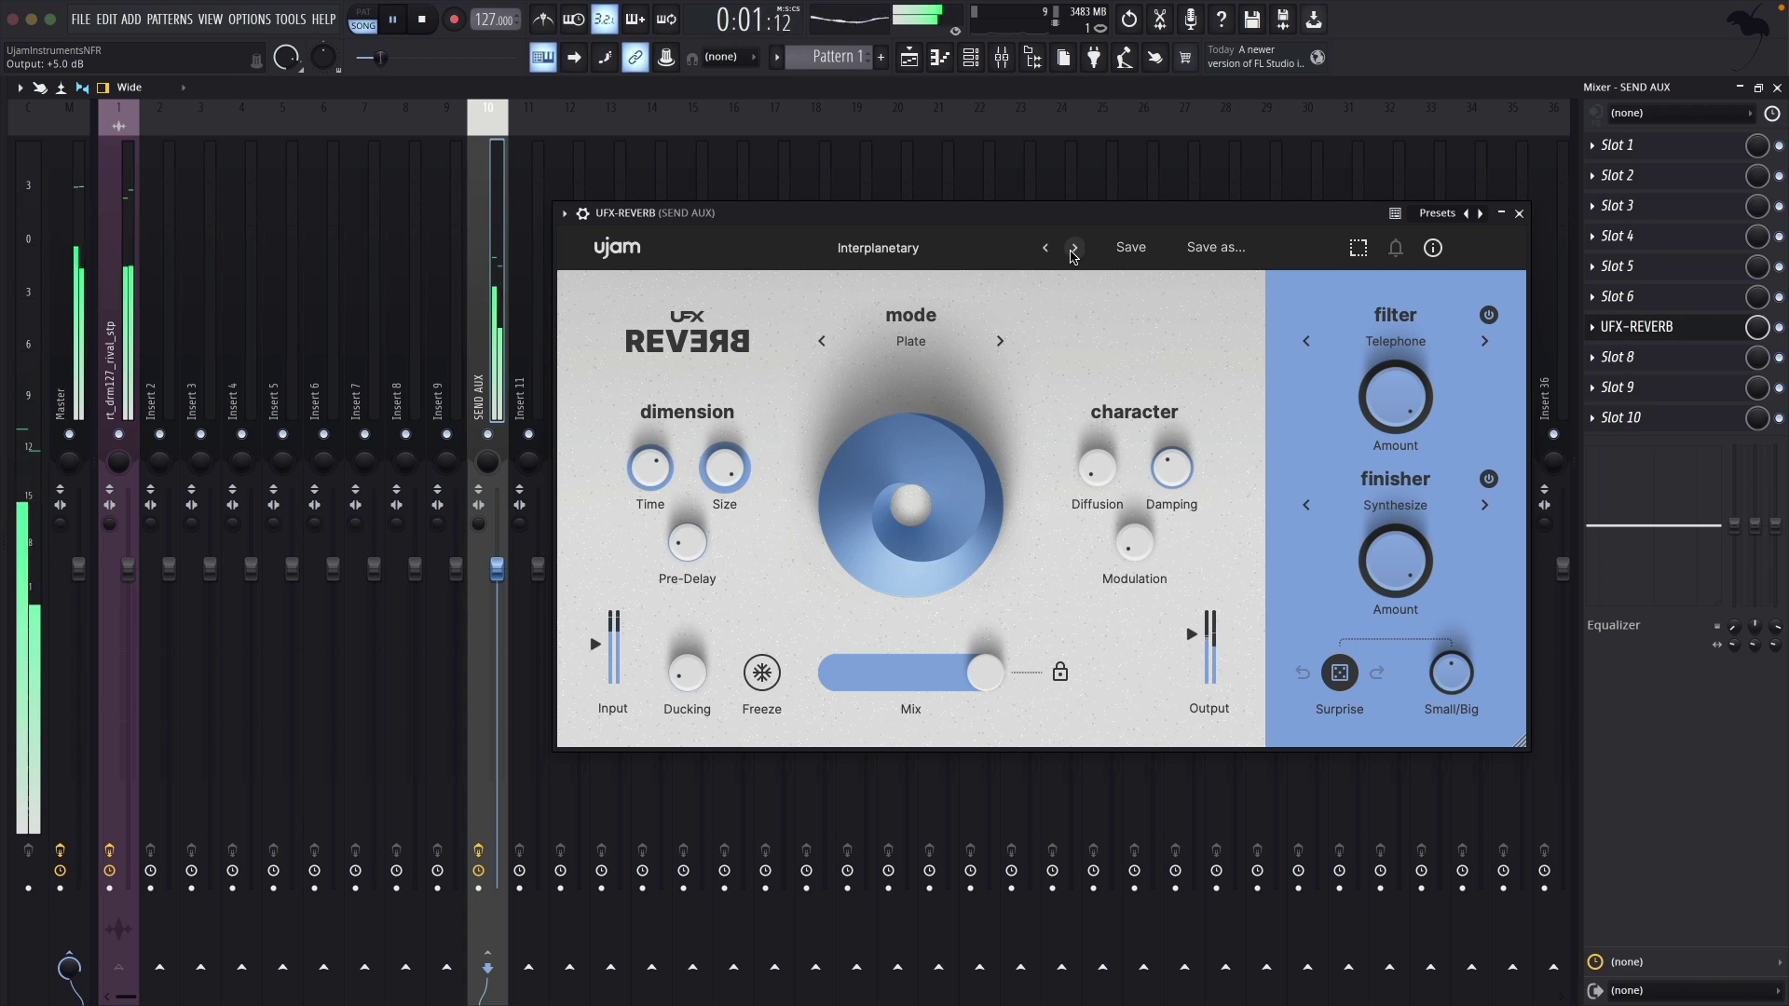
pyautogui.click(1075, 250)
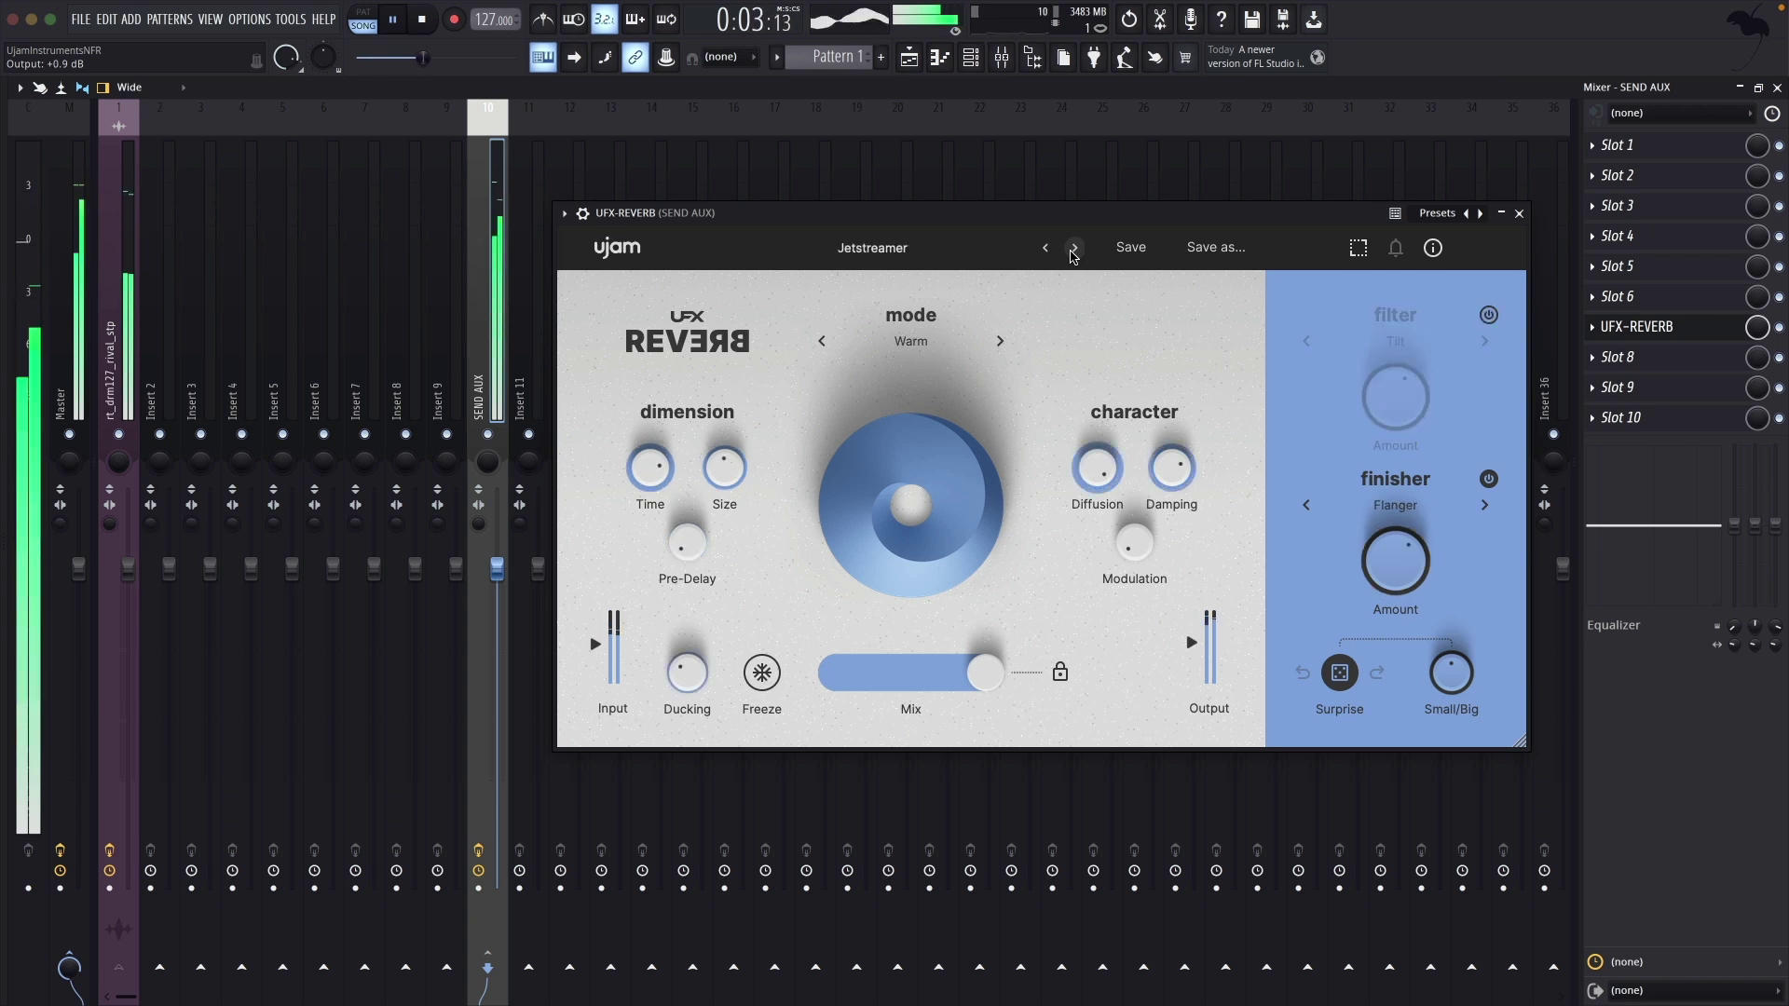
pyautogui.click(1075, 249)
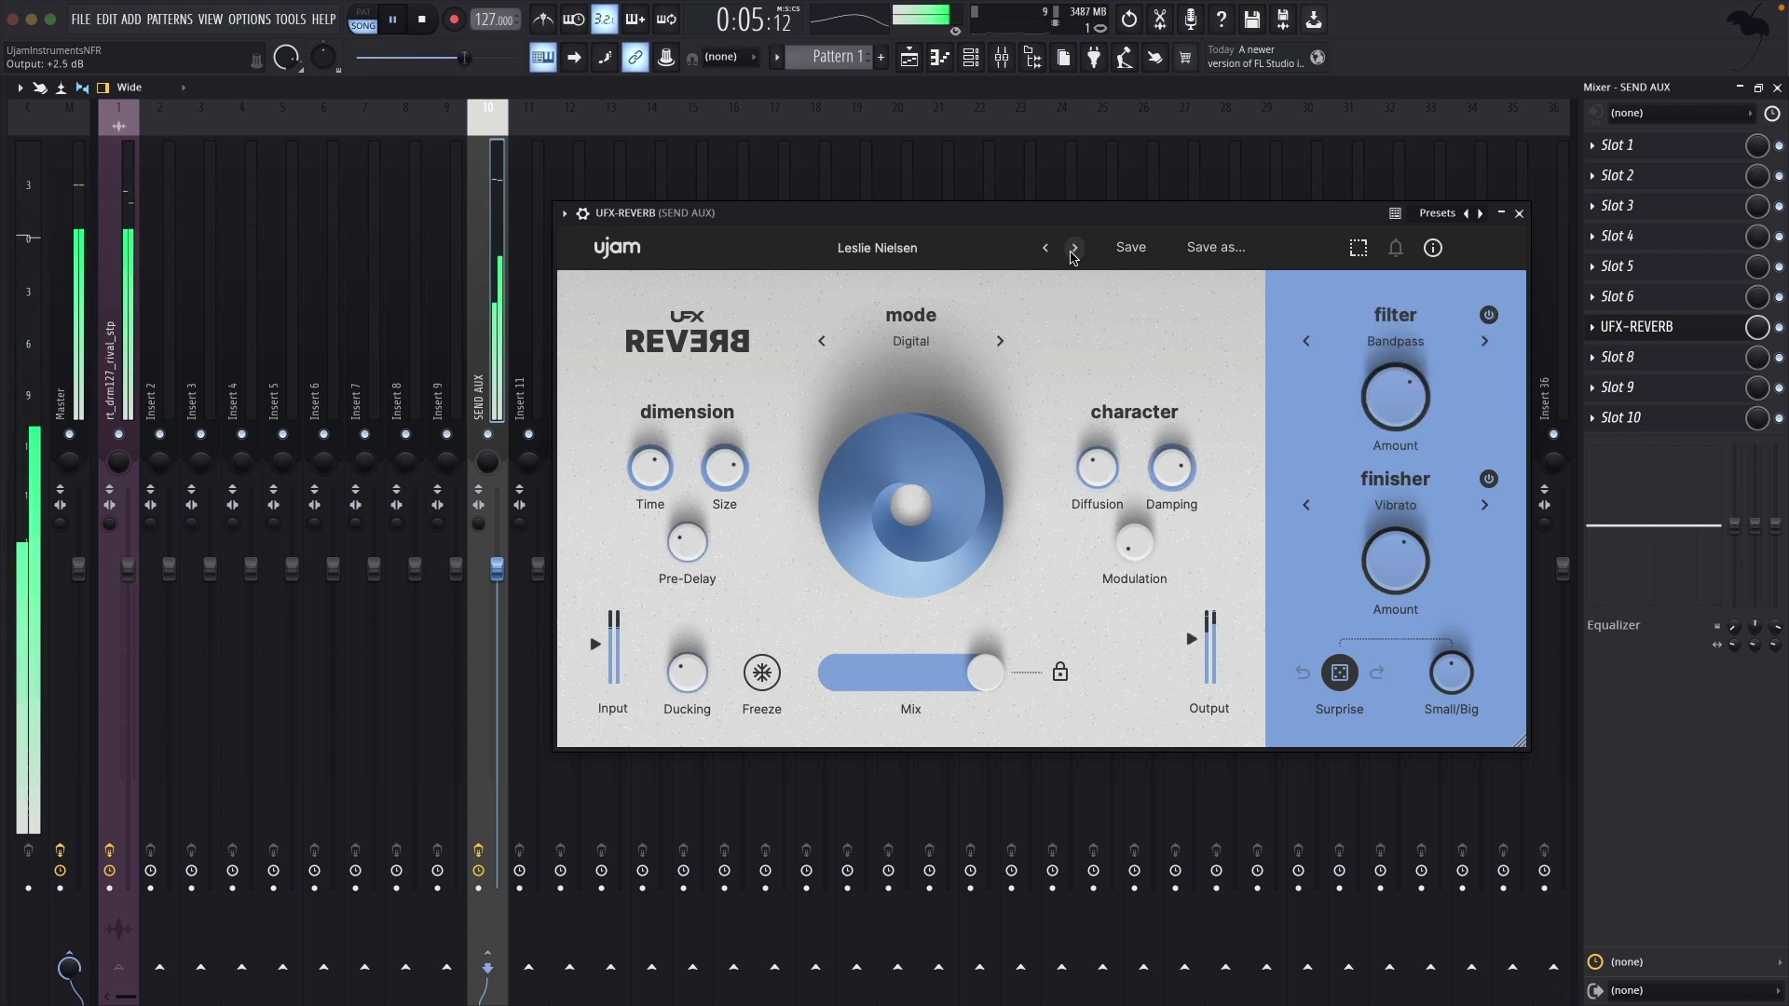
pyautogui.click(1074, 249)
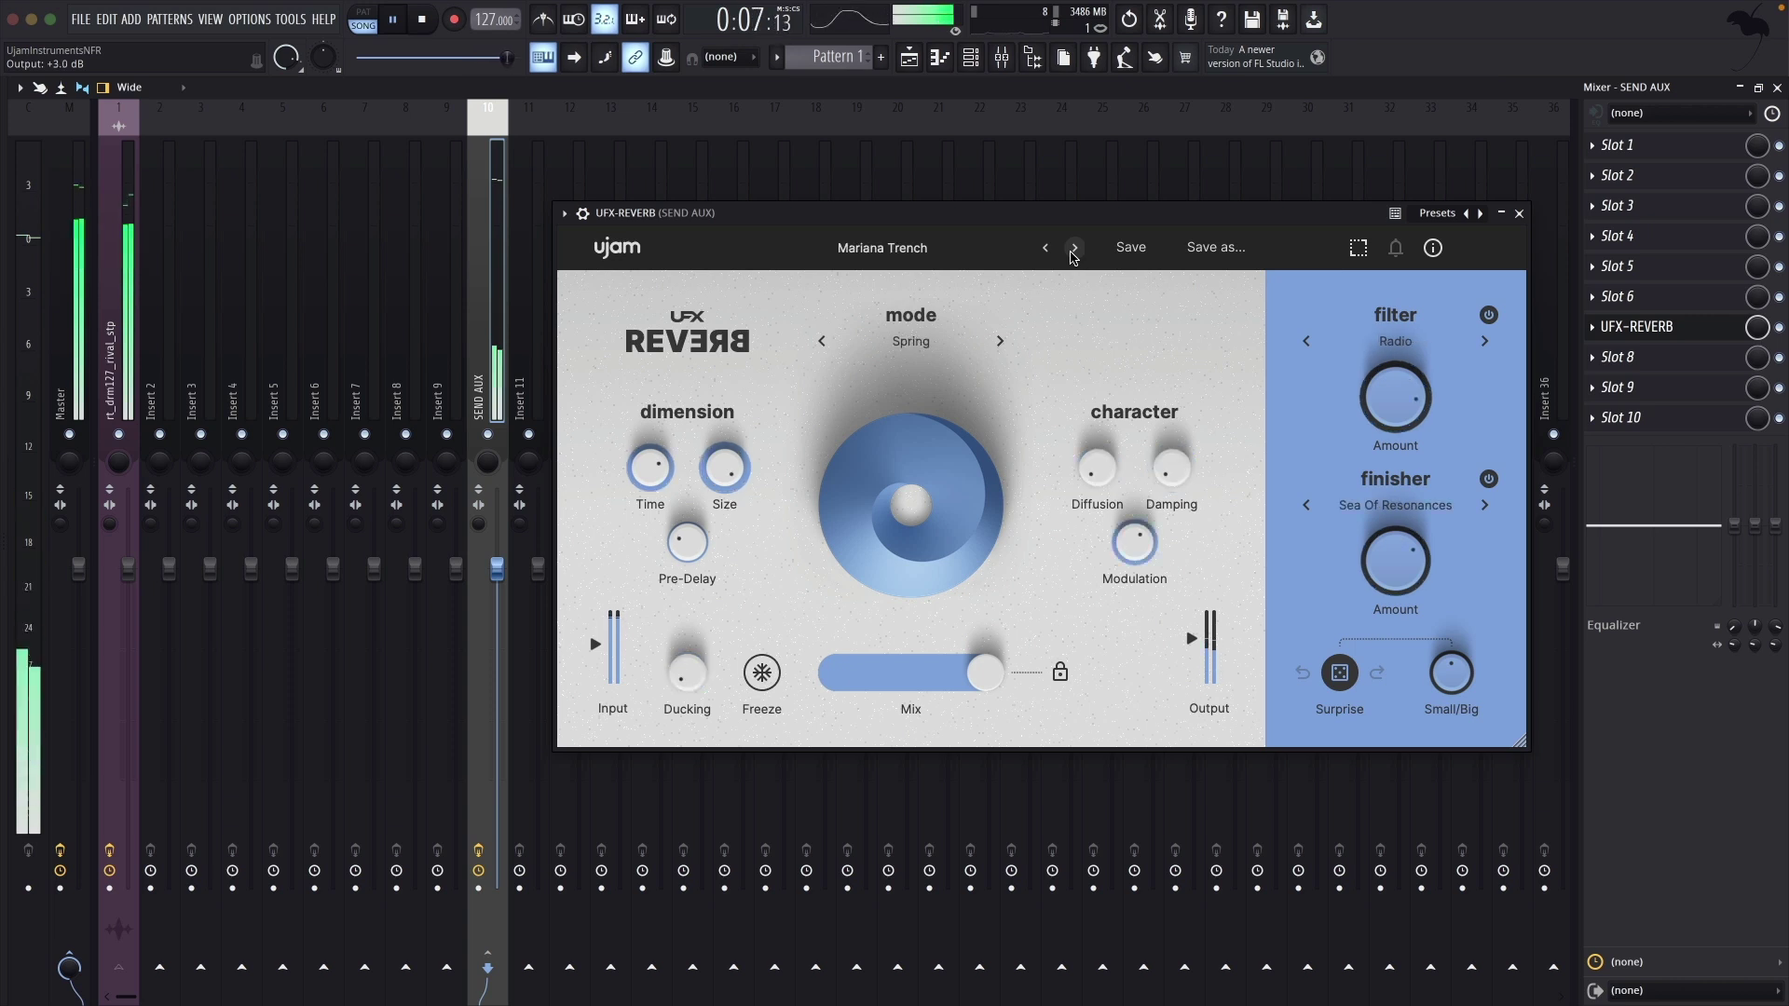
pyautogui.click(1074, 250)
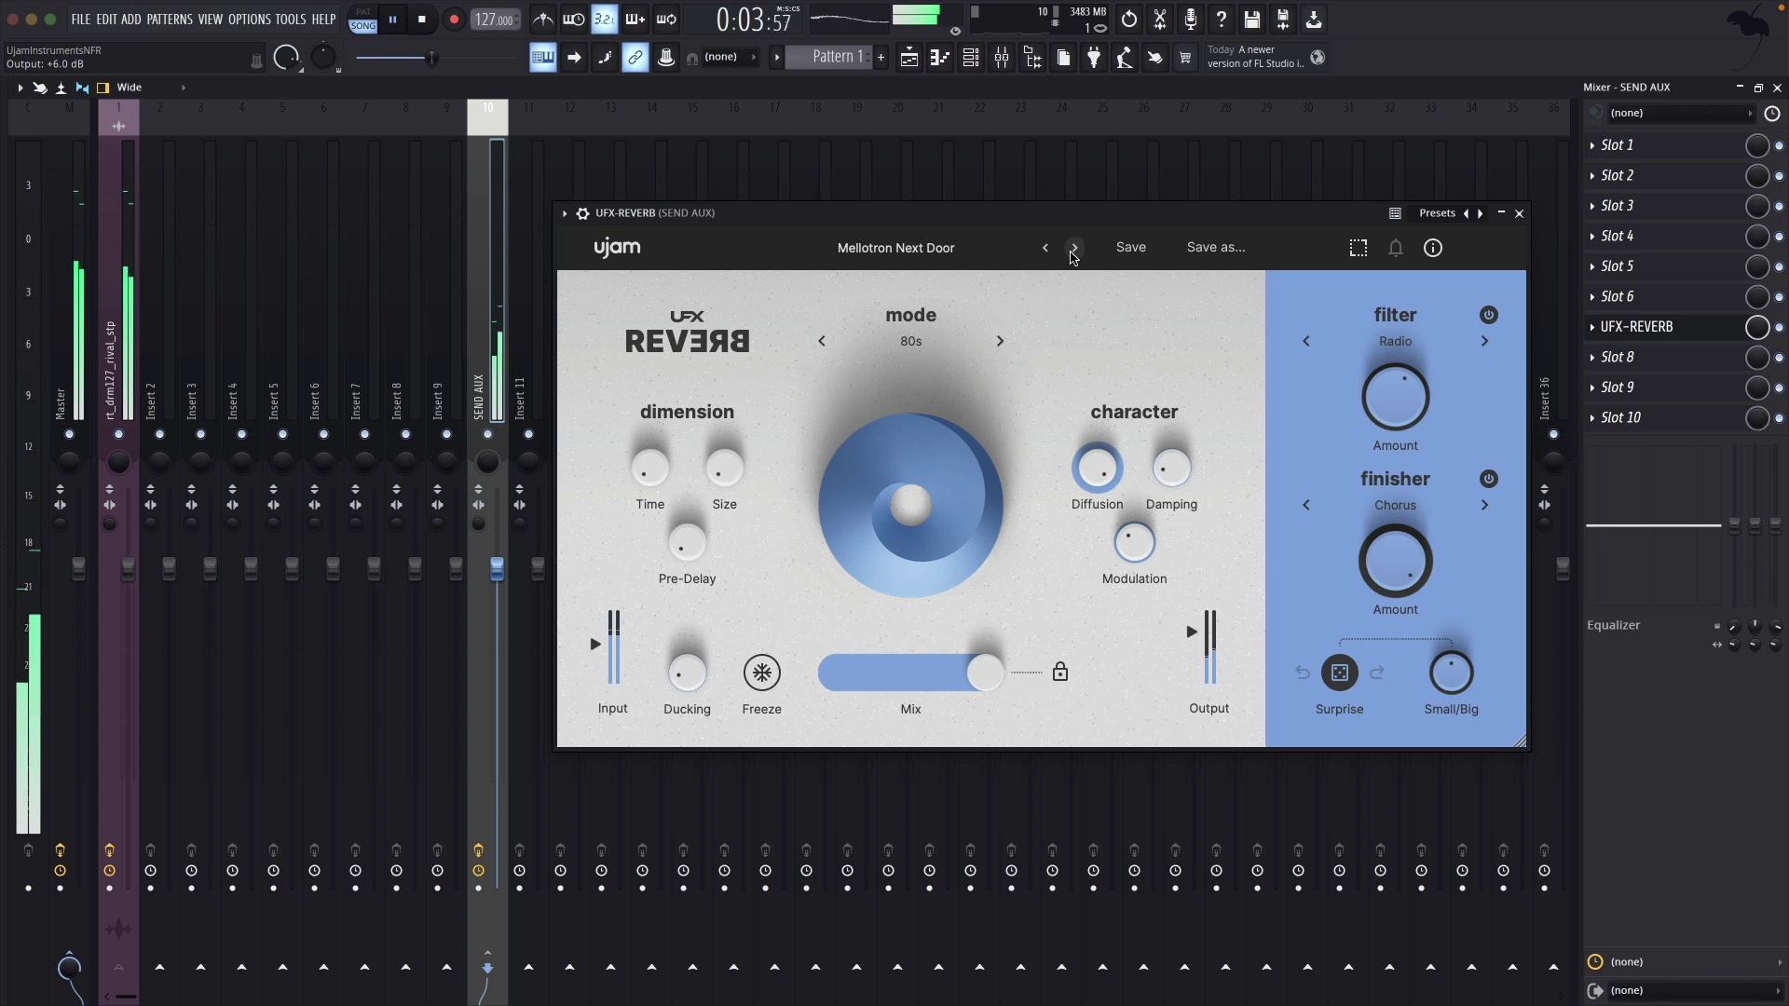
pyautogui.click(1074, 250)
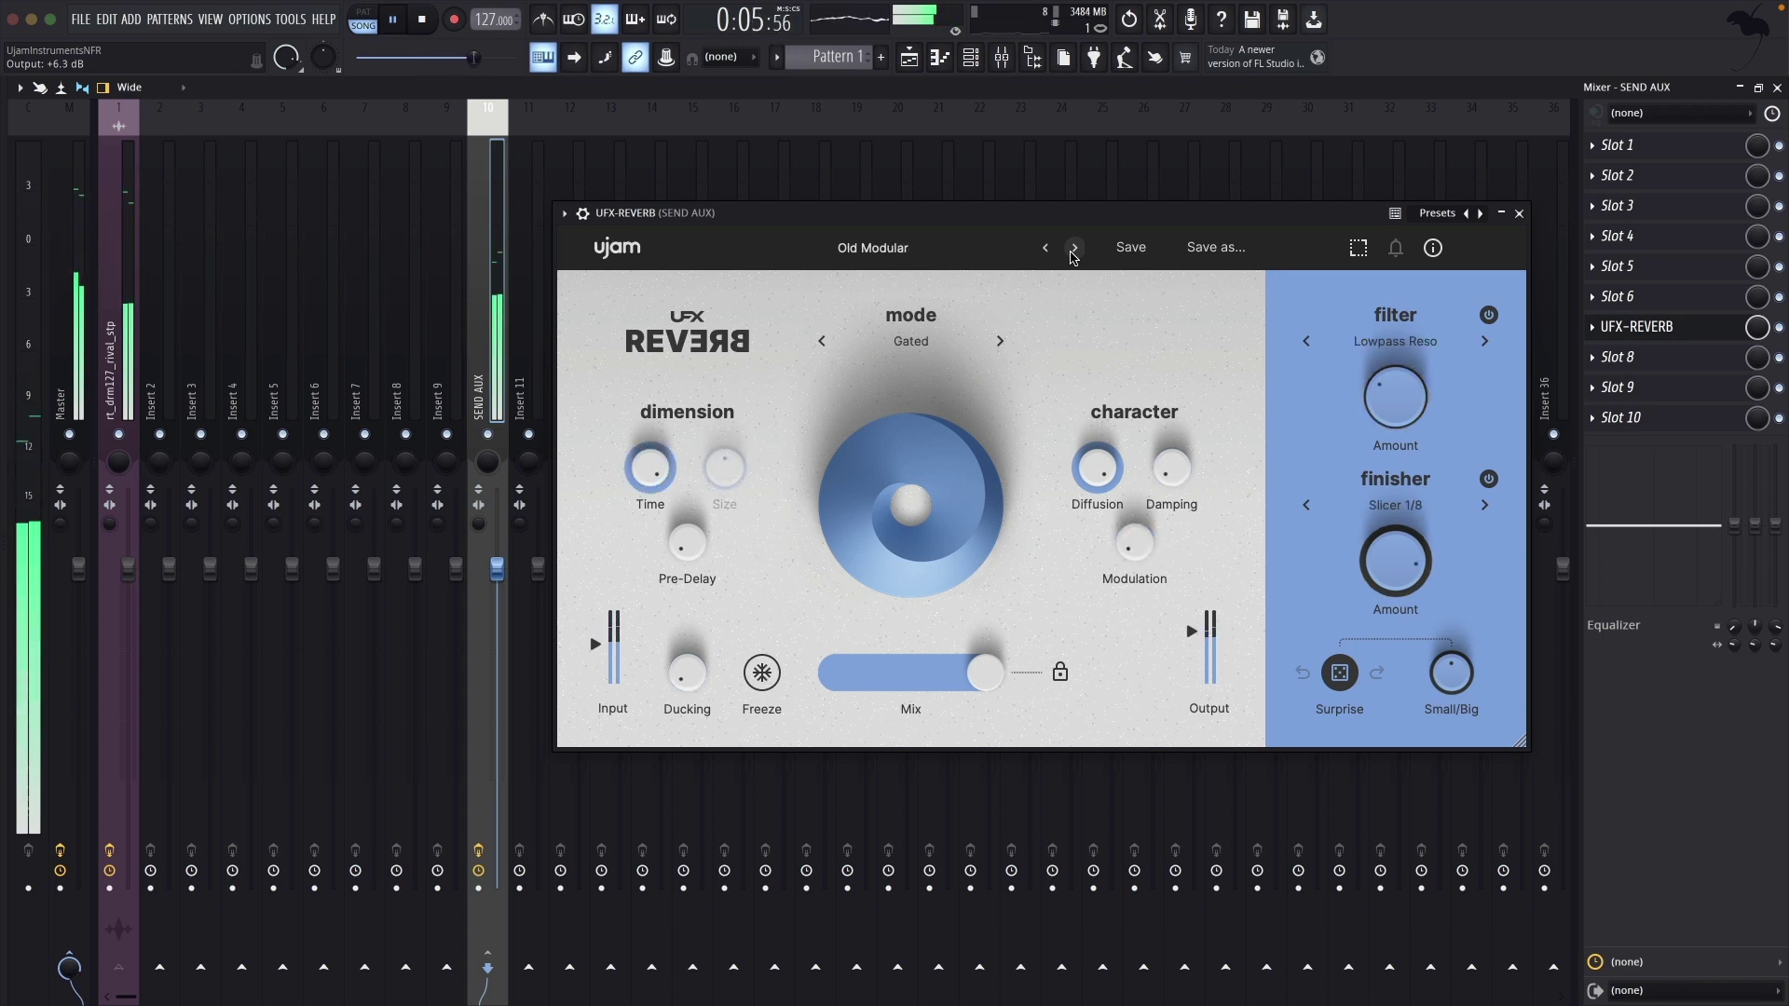
pyautogui.click(1075, 250)
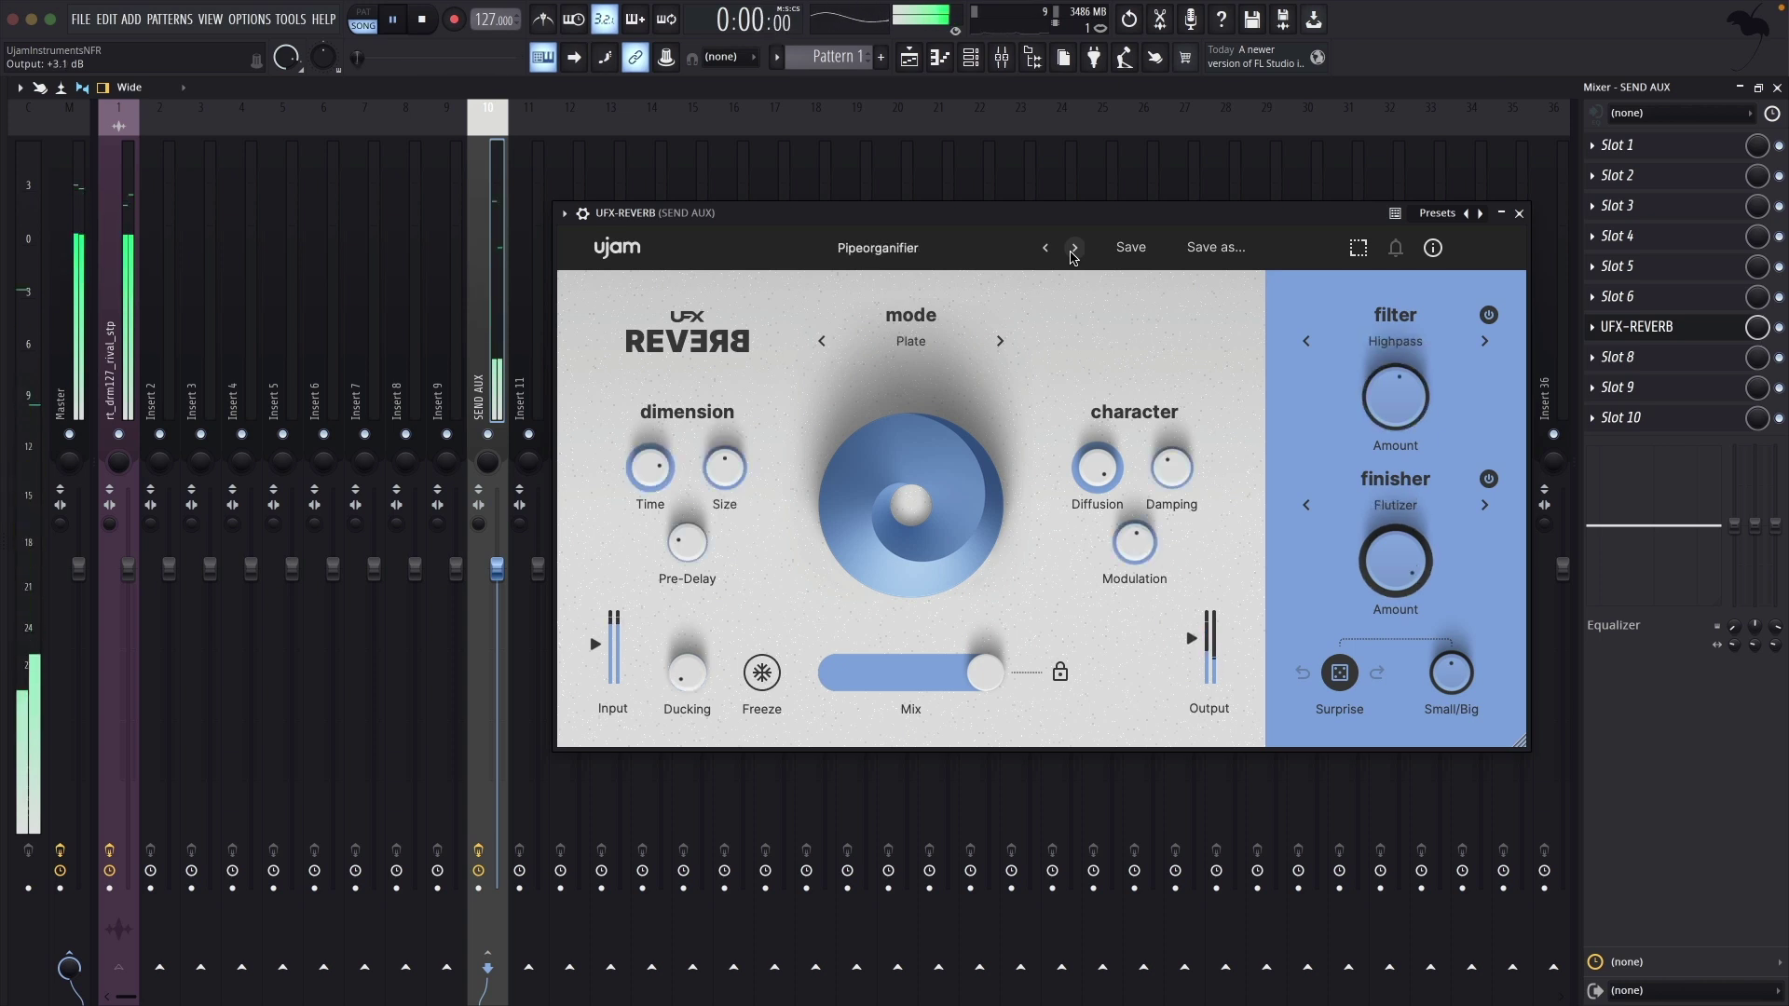